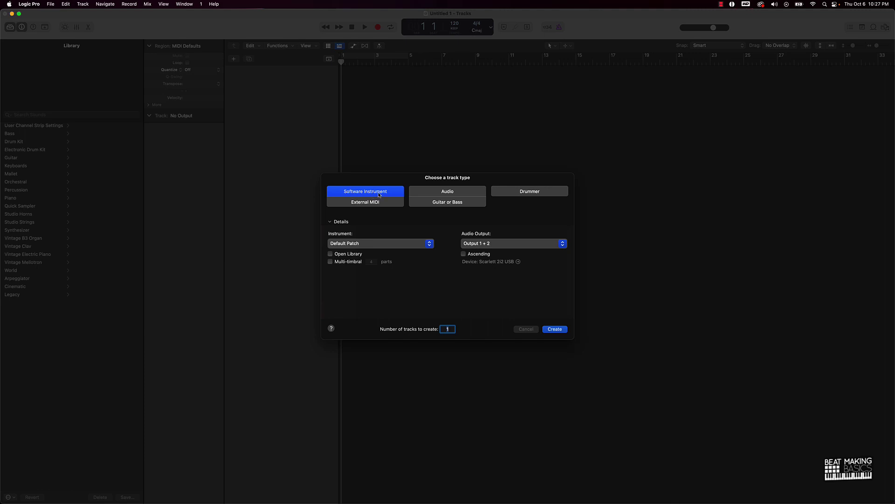
# Create one software instrument track with the Default Patch instrument and Output 1 + 2.
pyautogui.click(359, 244)
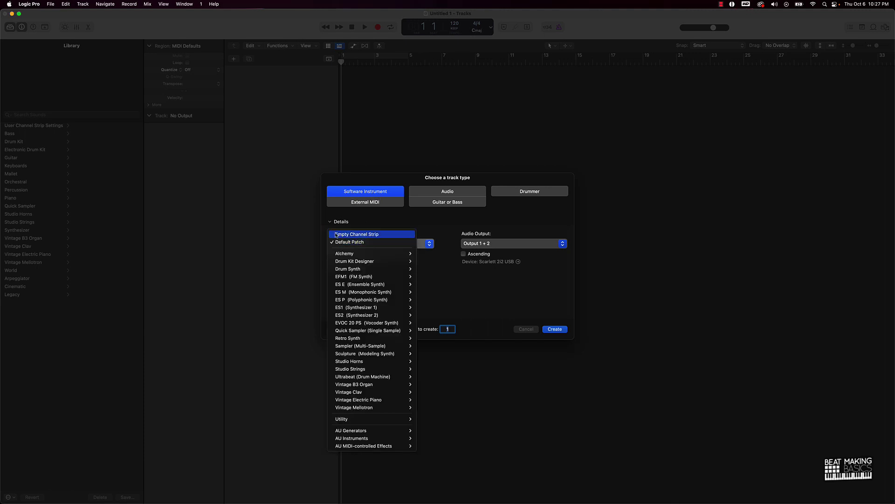
pyautogui.click(363, 242)
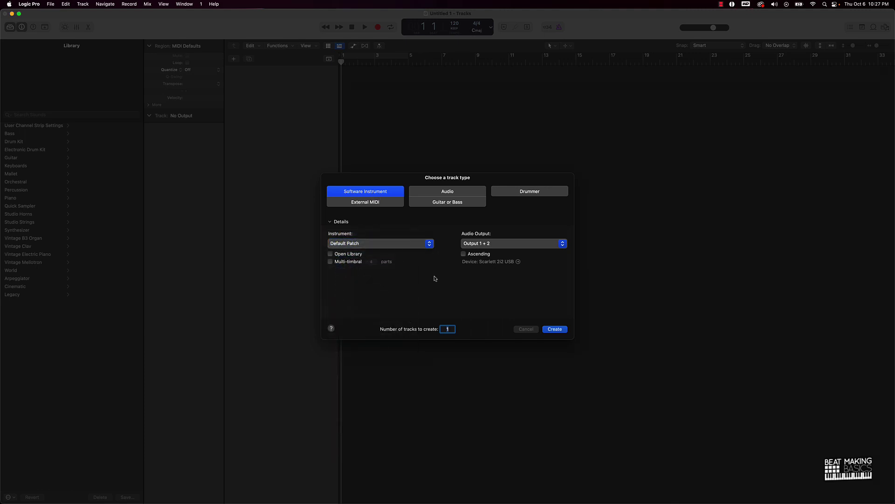
pyautogui.click(554, 330)
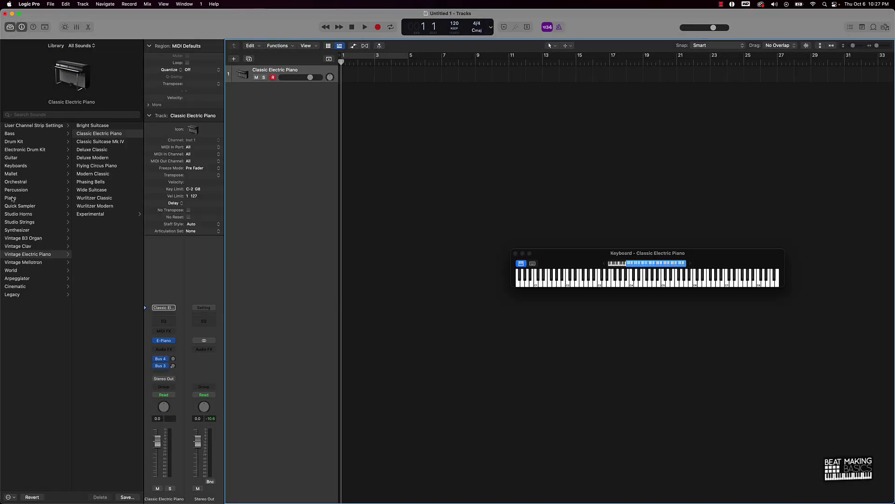
# Load the Boesendorfer Grand Piano patch on the track and turn on the cycle range from bar 1 to 5.
pyautogui.click(12, 200)
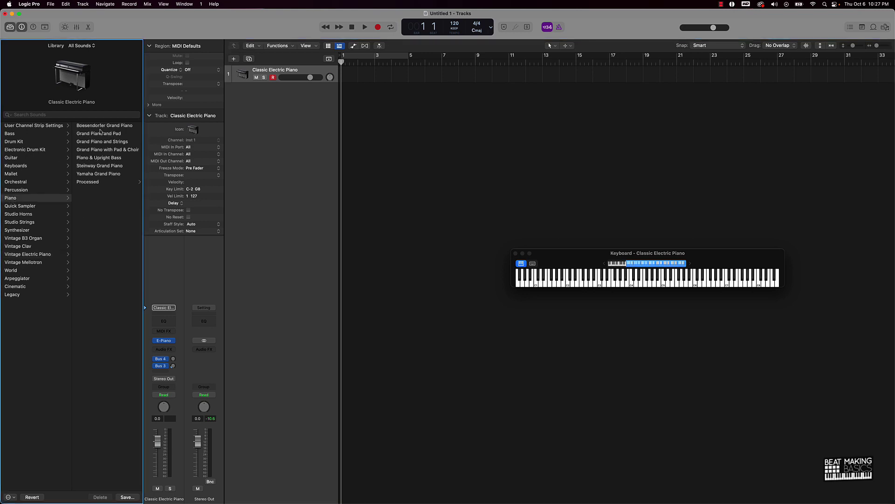
pyautogui.click(106, 126)
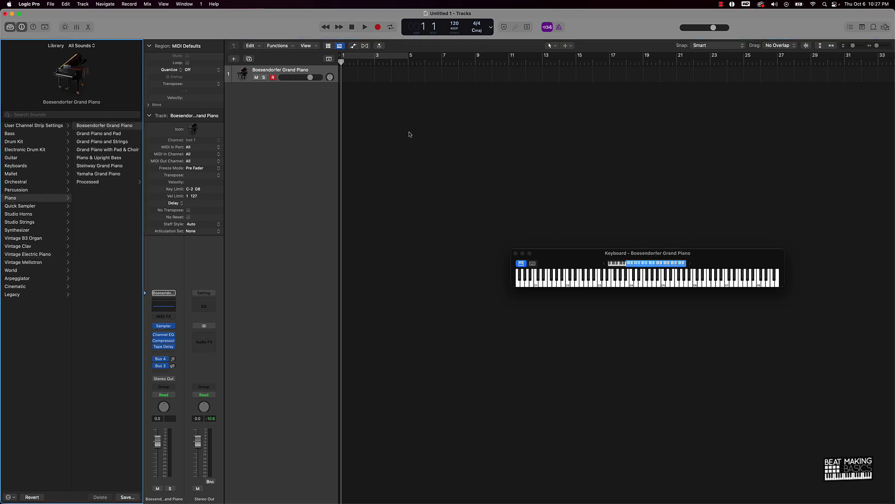
pyautogui.click(389, 54)
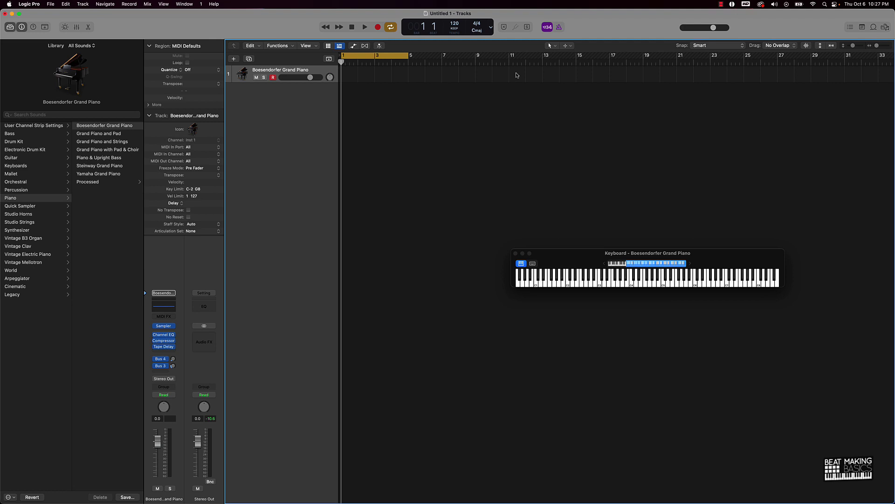
# Show the Musical Typing layout, return to the piano keyboard layout and move the keyboard window clear of the tracks.
pyautogui.moveTo(562, 262); pyautogui.dragTo(427, 304)
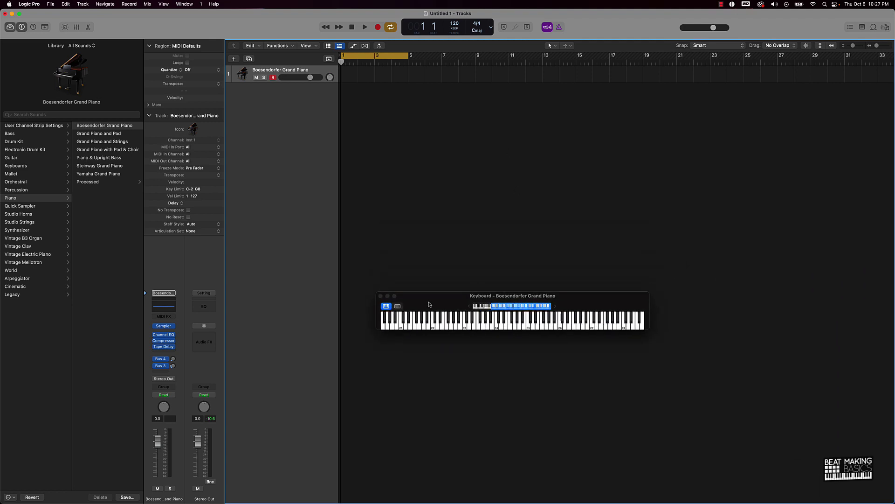
pyautogui.press('super+k')
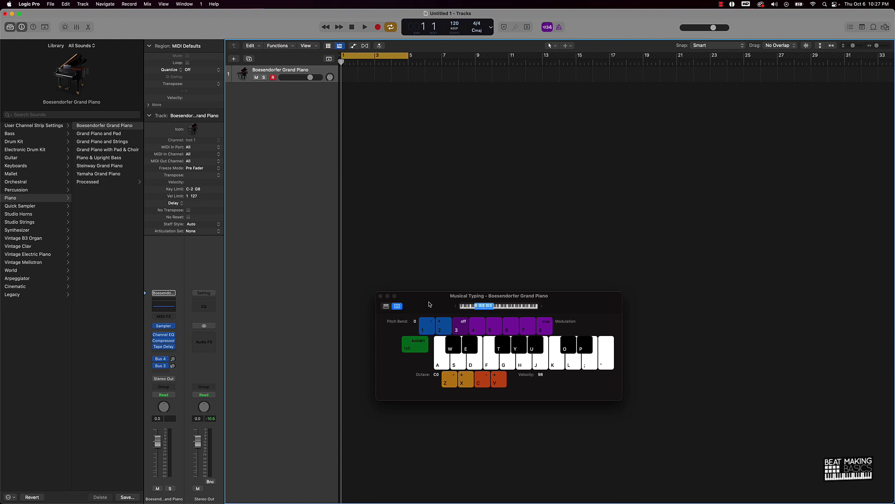
pyautogui.click(386, 306)
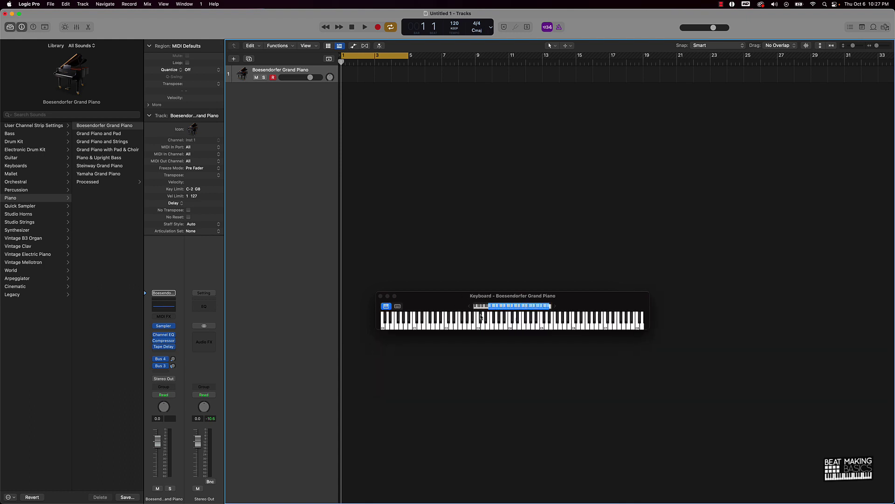
pyautogui.moveTo(448, 300); pyautogui.dragTo(418, 374)
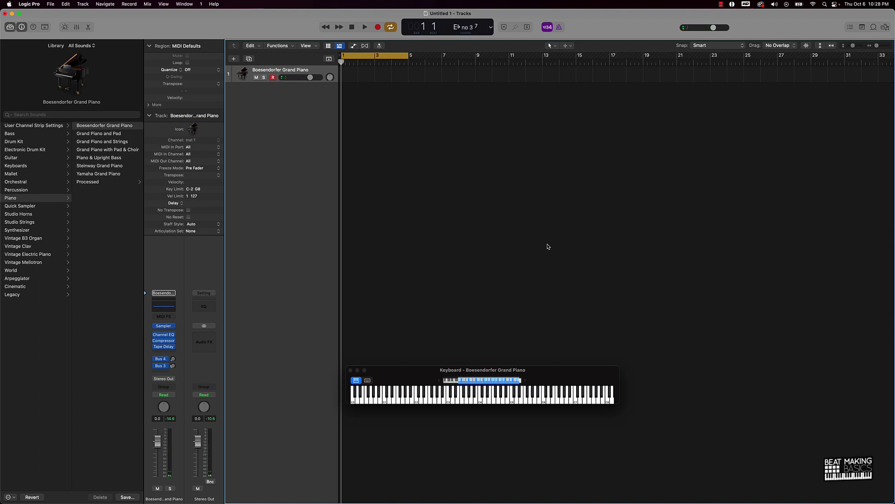
# Record a four-bar piano melody within the cycle range and open the recorded region in the Piano Roll, unobstructed by the keyboard window.
pyautogui.press('r')
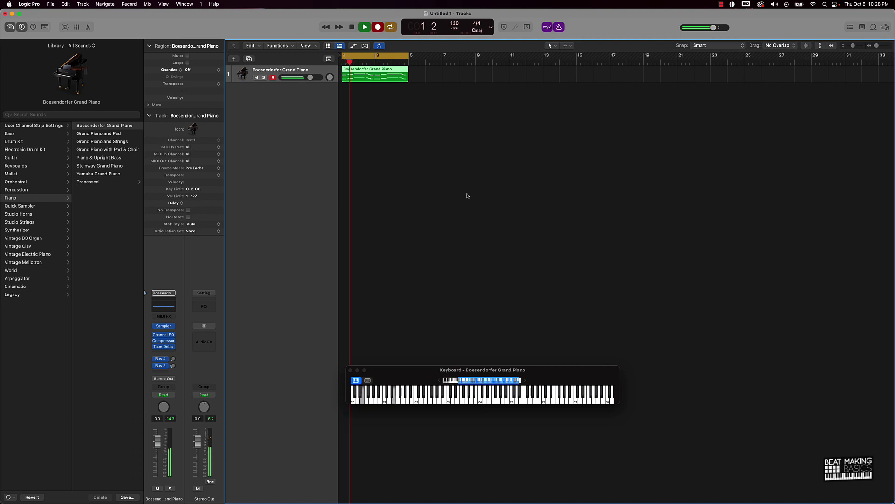
pyautogui.press('space')
pyautogui.doubleClick(385, 79)
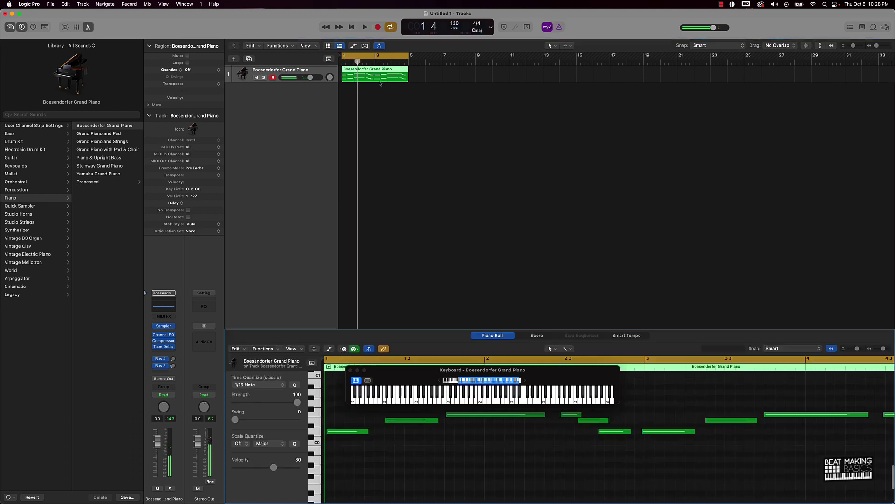
pyautogui.moveTo(399, 382); pyautogui.dragTo(392, 224)
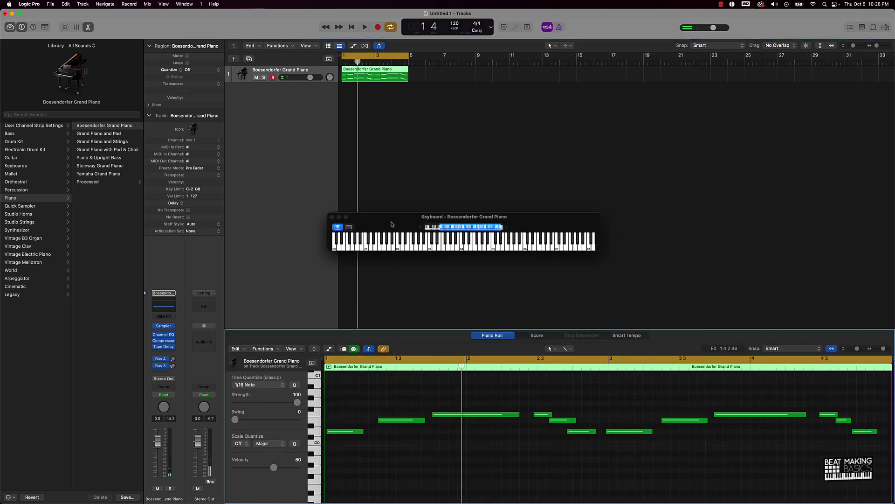
# Quantize all notes of the piano region to 1/16 Swing A.
pyautogui.press('super+a')
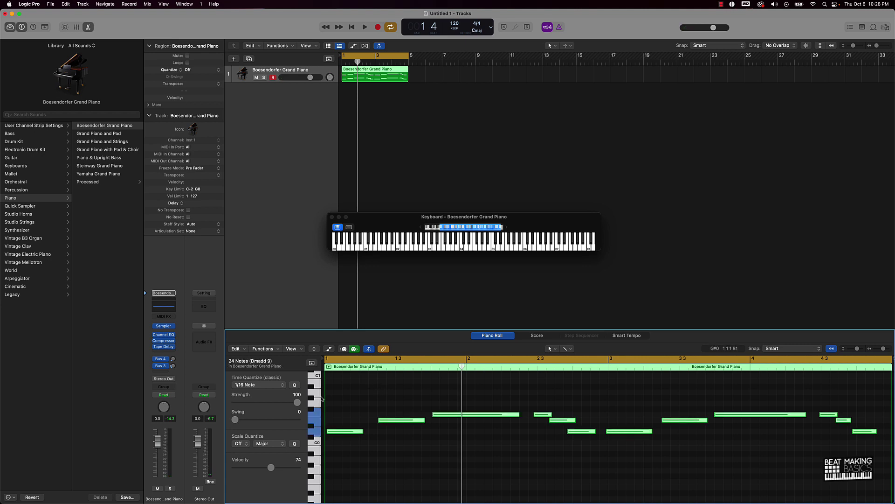
pyautogui.click(285, 388)
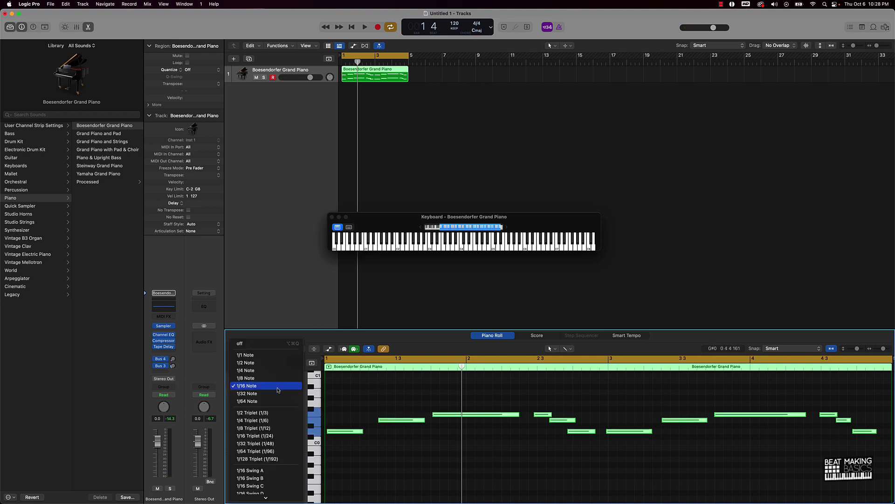
pyautogui.click(252, 470)
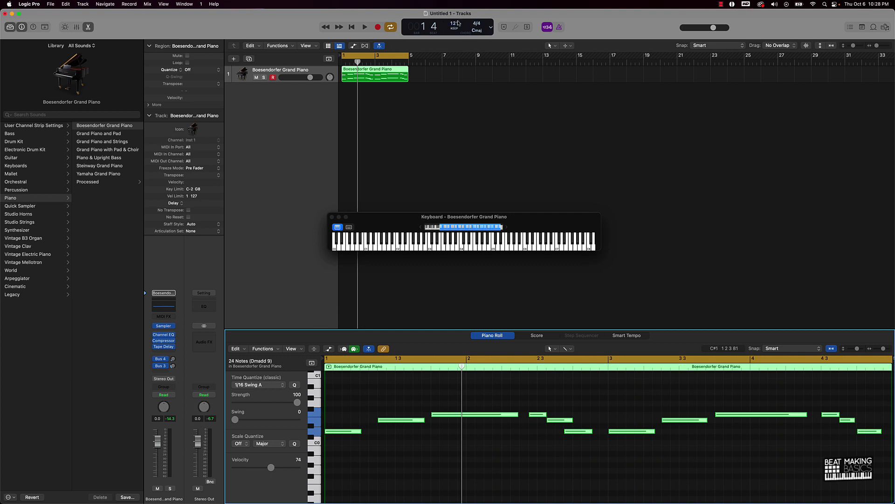
# Raise the project tempo to 164 while listening to the piano loop.
pyautogui.press('space')
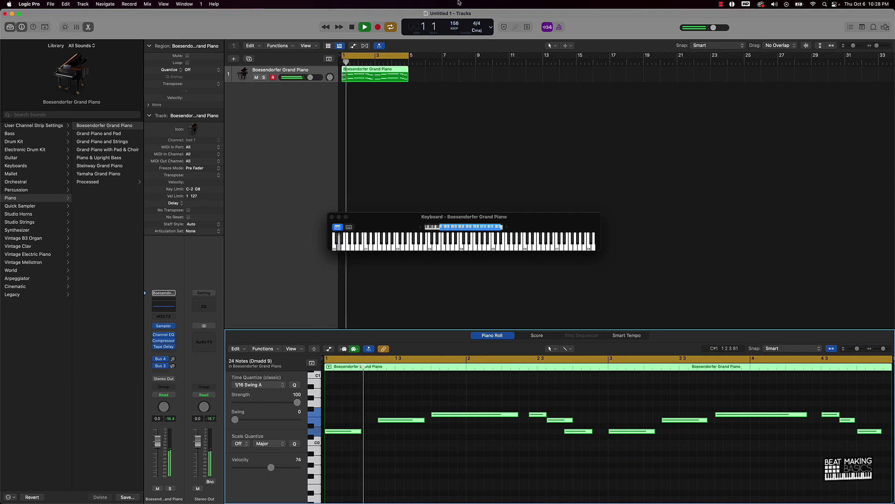
pyautogui.moveTo(456, 24); pyautogui.dragTo(457, 14)
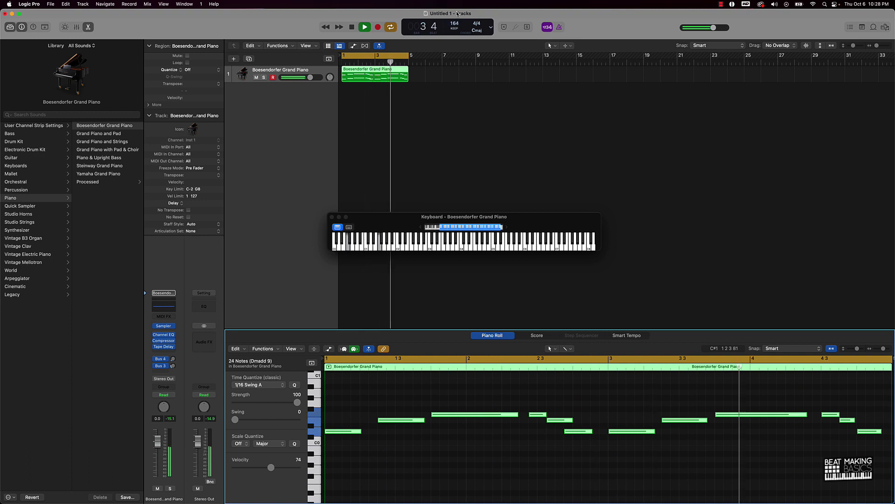
pyautogui.press('space')
# Quantize the selected notes to 1/8 Swing A, play the loop and deselect the notes.
pyautogui.click(252, 387)
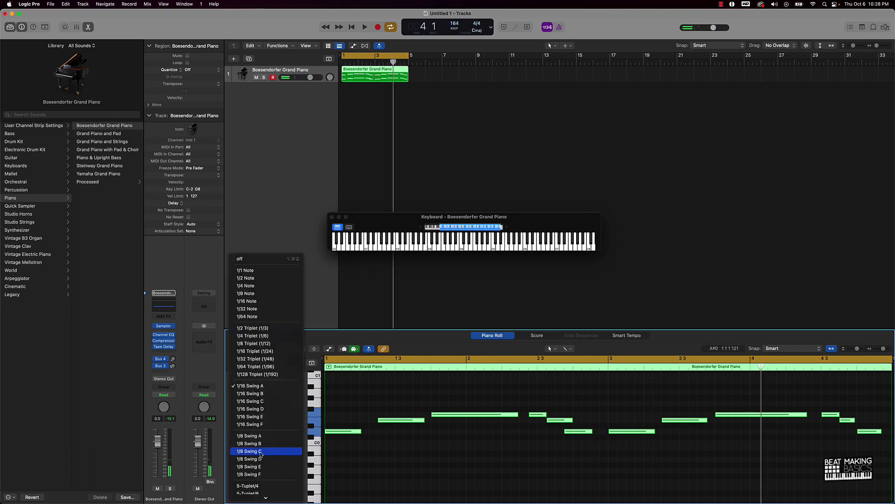
pyautogui.click(259, 435)
pyautogui.press('space')
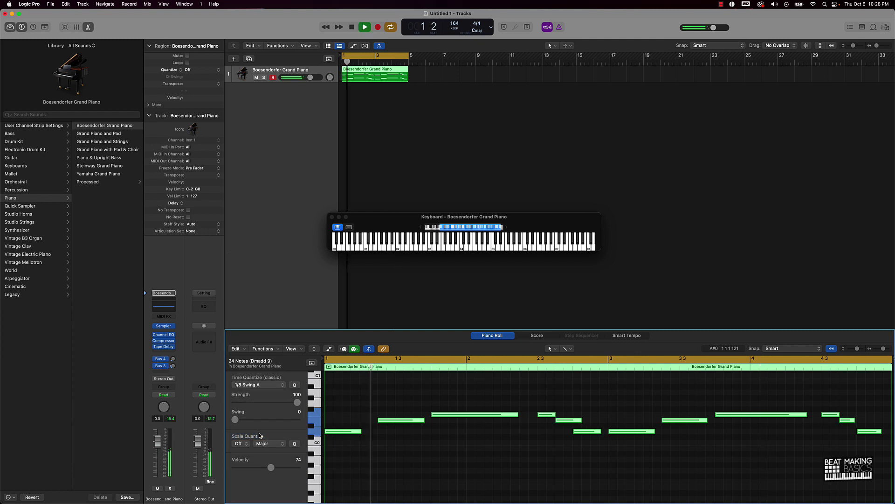
pyautogui.click(425, 438)
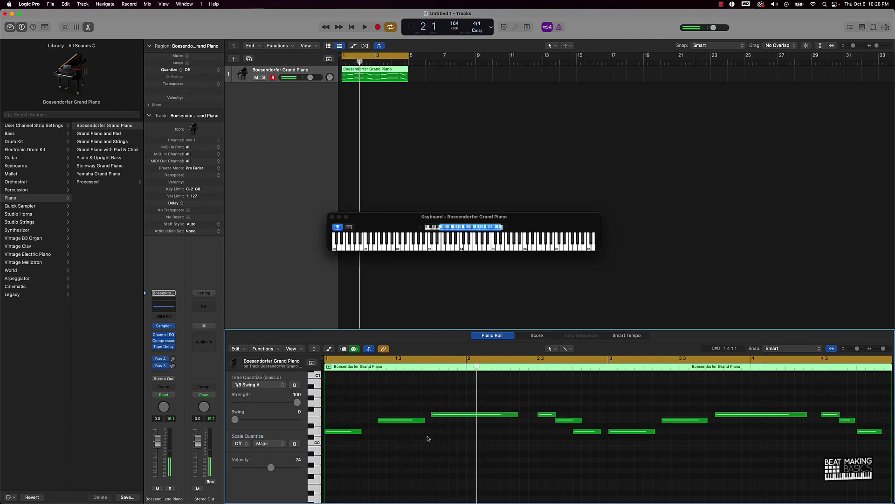
# Shorten the octave pair of E notes in bar 1 slightly and play the region back with the four-bar cycle on.
pyautogui.scroll(3, 422, 421)
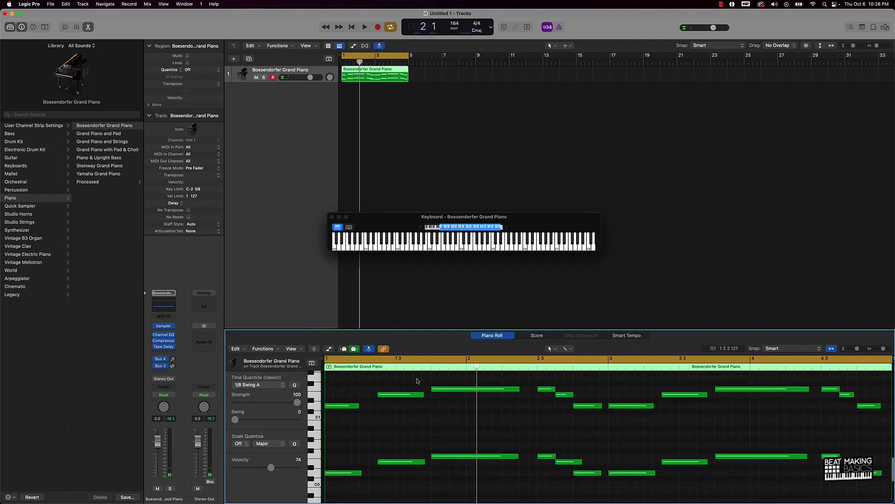
pyautogui.moveTo(417, 381); pyautogui.dragTo(415, 440)
pyautogui.press('c')
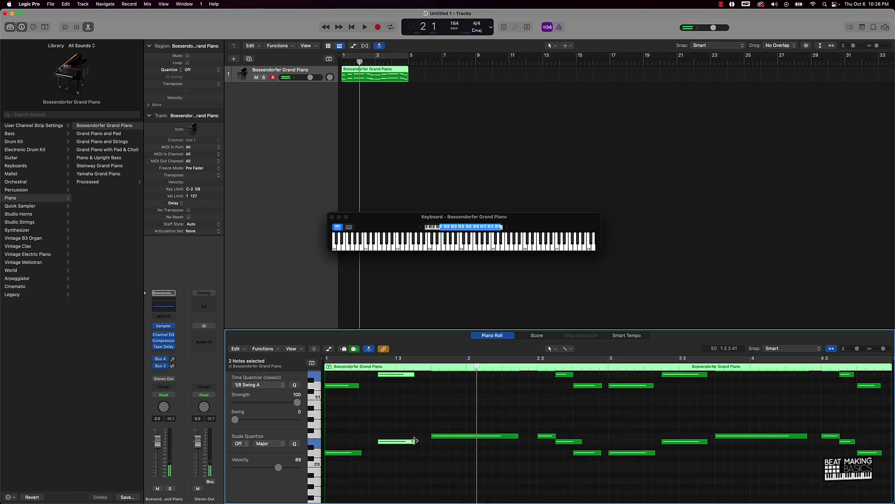
pyautogui.press('space')
pyautogui.press('space')
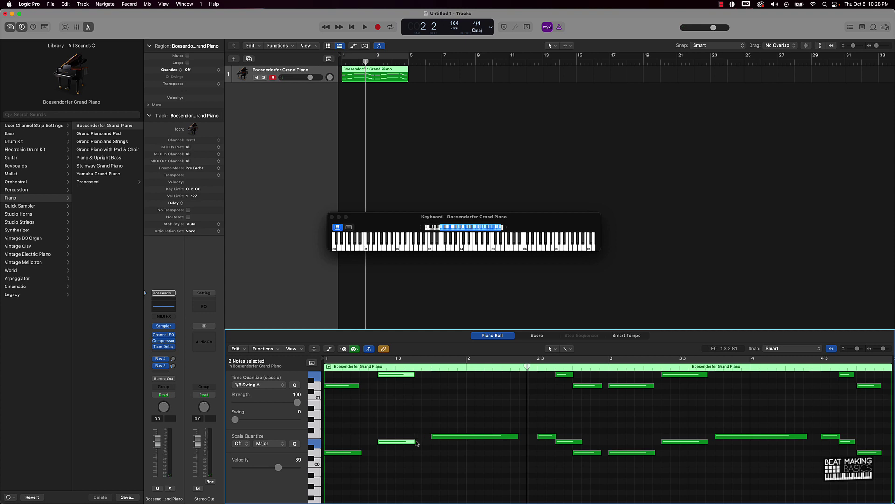
pyautogui.click(387, 56)
pyautogui.press('space')
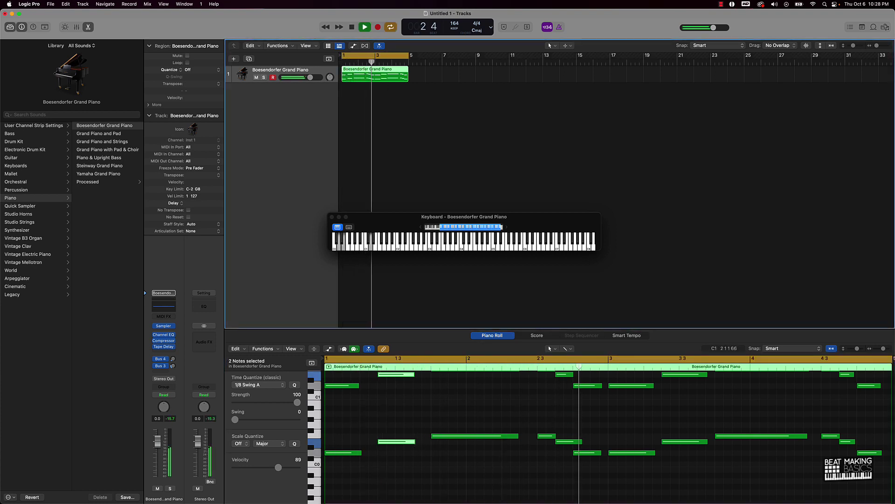
pyautogui.press('space')
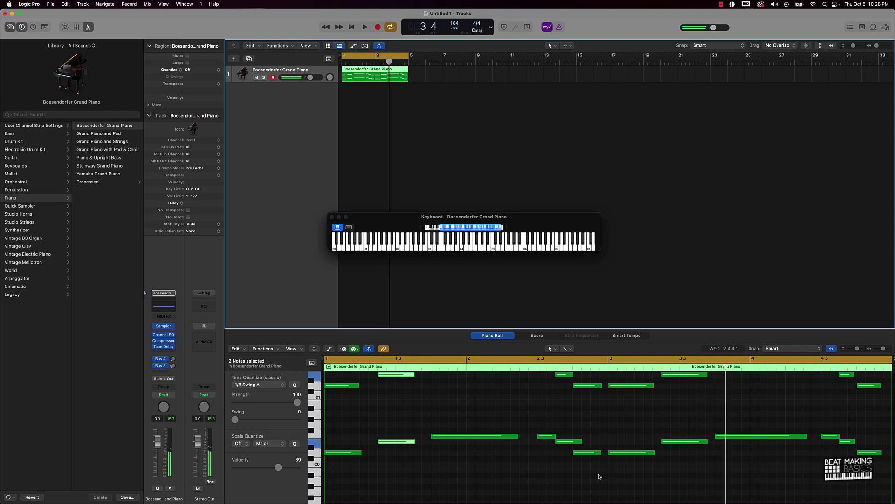
# Shorten the octave pair of D notes at the end of bar 2 and the E0 note just before it.
pyautogui.moveTo(598, 473); pyautogui.dragTo(599, 387)
pyautogui.click(583, 446)
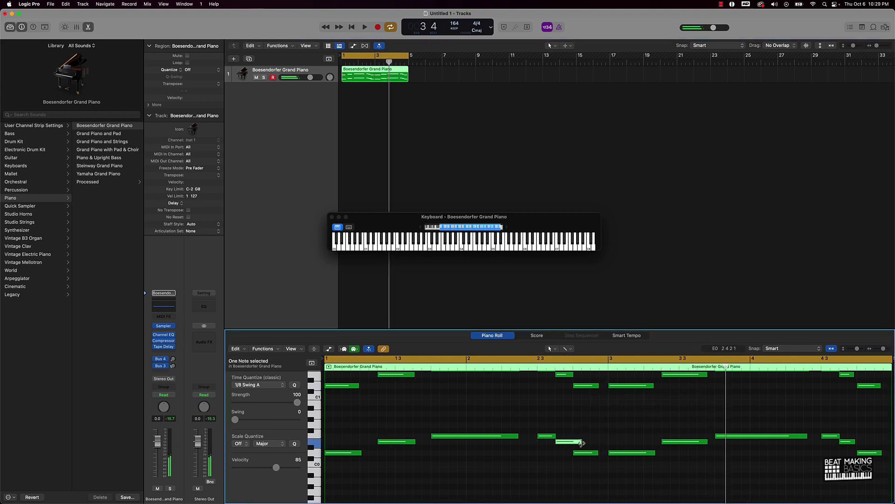
pyautogui.moveTo(583, 444); pyautogui.dragTo(577, 442)
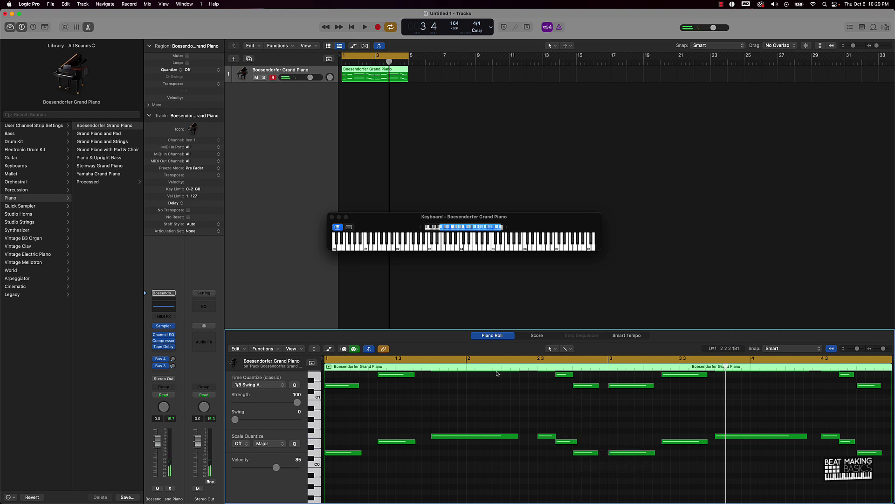
# Trim the piano region to its first two bars and repeat it once to fill bars 3 and 4.
pyautogui.moveTo(409, 80); pyautogui.dragTo(373, 82)
pyautogui.press('super+r')
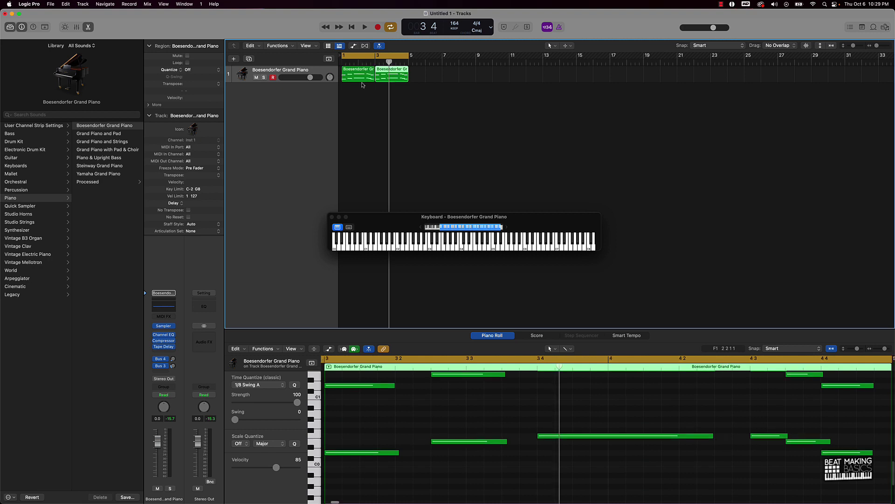
# Join the two piano regions into a single four-bar region and play it from the beginning.
pyautogui.click(374, 94)
pyautogui.press('super+a')
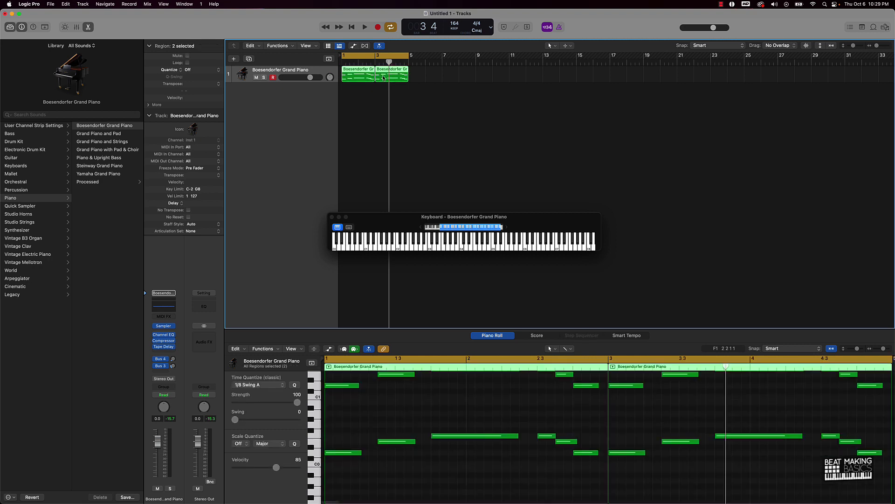
pyautogui.press('super+j')
pyautogui.press('Return')
pyautogui.press('space')
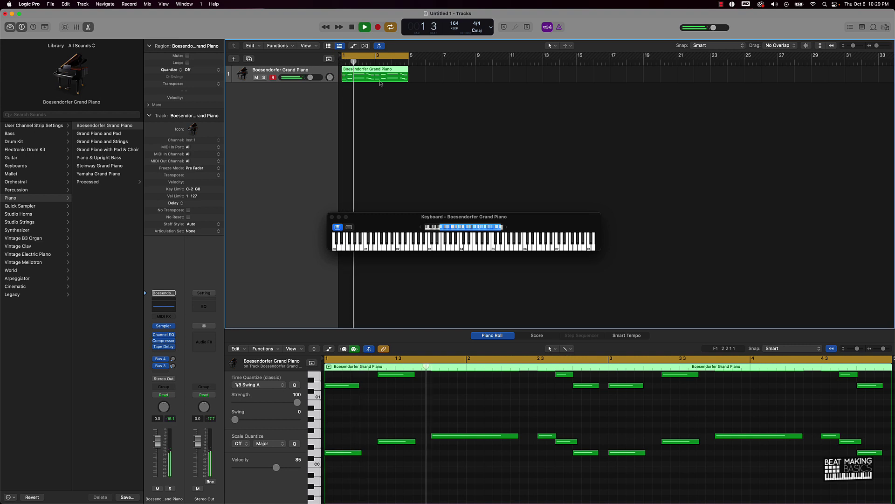
# Shorten the octave pairs of D notes at the start of bars 1 and 3, and play the loop.
pyautogui.moveTo(328, 473); pyautogui.dragTo(347, 386)
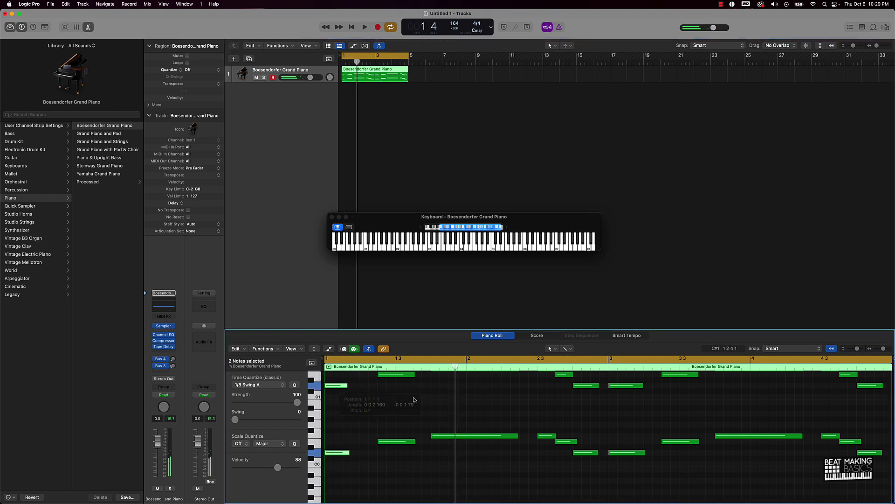
pyautogui.moveTo(645, 455); pyautogui.dragTo(633, 387)
pyautogui.press('space')
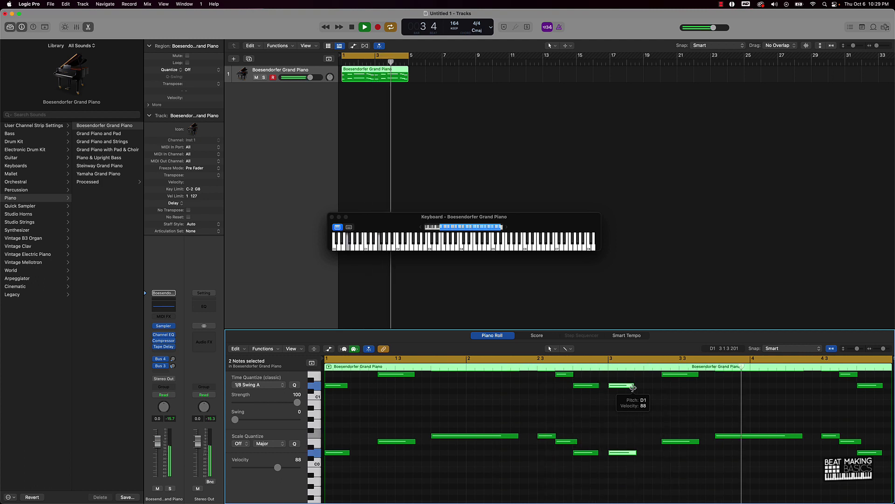
# Lengthen the octave pairs of D notes at the start of bars 3 and 1 during playback, and deselect them.
pyautogui.moveTo(633, 387); pyautogui.dragTo(644, 387)
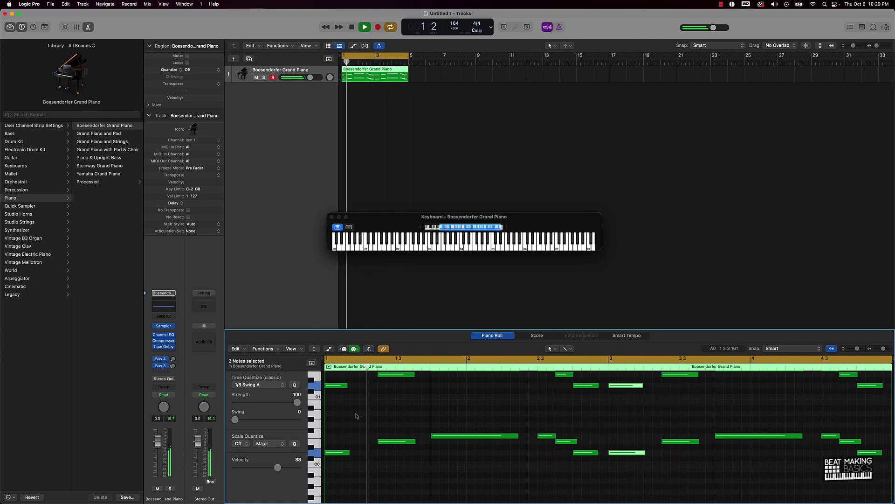
pyautogui.moveTo(355, 376); pyautogui.dragTo(360, 430)
pyautogui.click(360, 430)
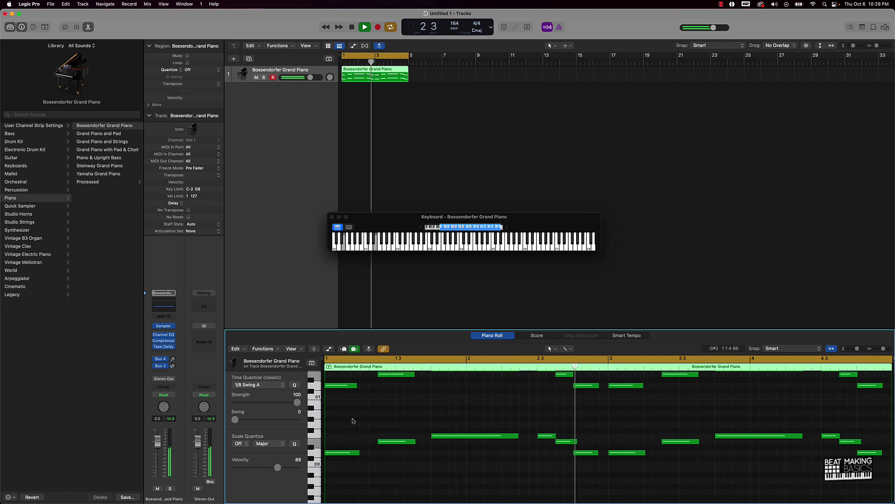
# Stop playback and add a software instrument track using Quick Sampler (Single Sample) in stereo.
pyautogui.press('space')
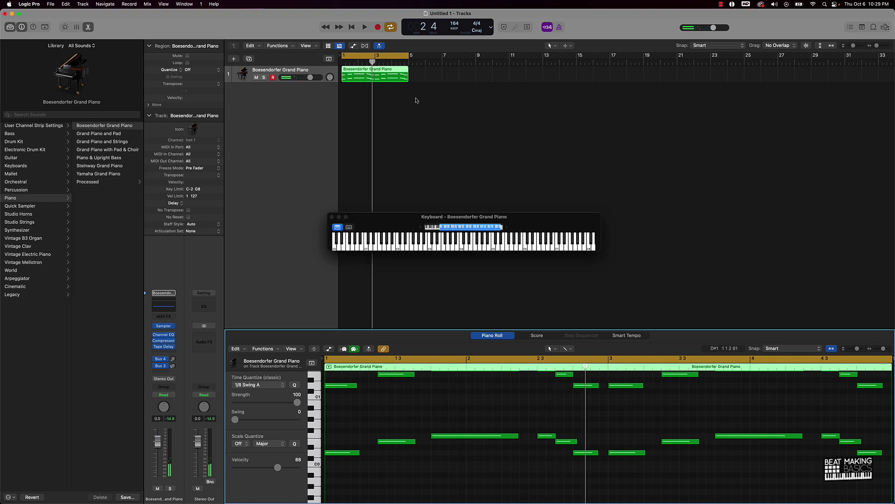
pyautogui.click(234, 59)
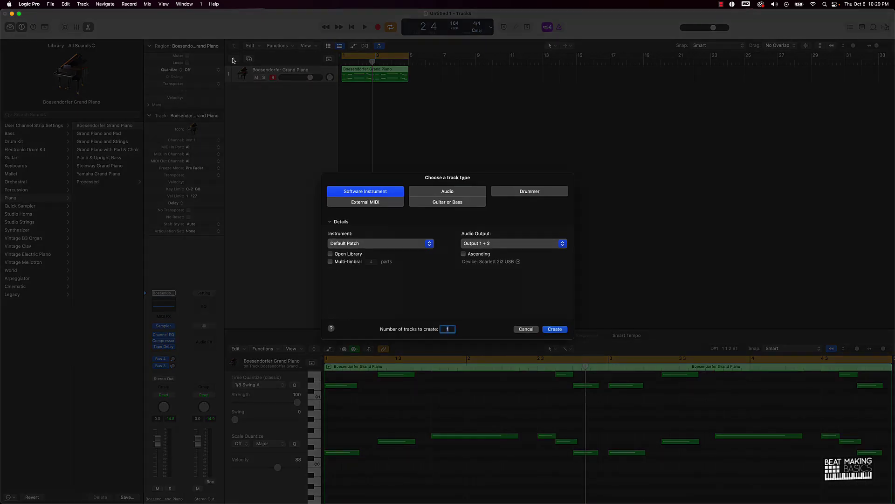
pyautogui.click(374, 246)
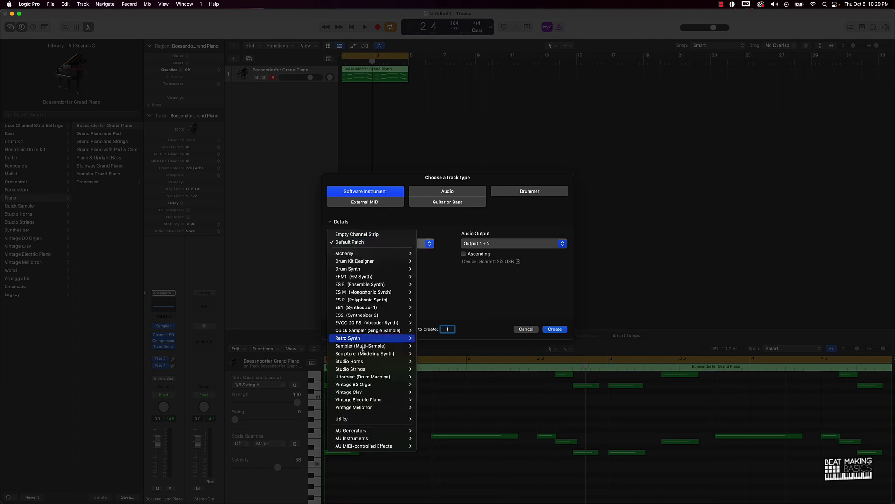
pyautogui.moveTo(370, 353)
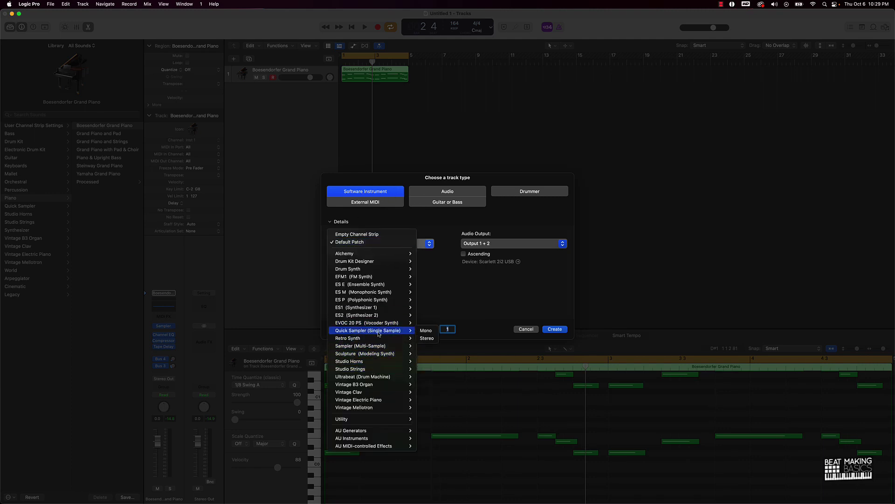
pyautogui.click(425, 338)
pyautogui.click(553, 329)
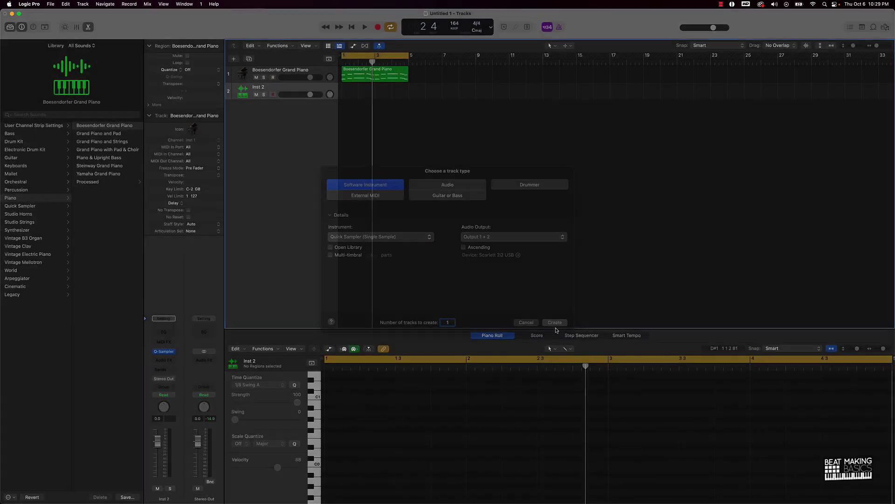
# Load the Clap Trap preset into Quick Sampler on the new track and close the sampler window.
pyautogui.click(164, 353)
pyautogui.moveTo(524, 109); pyautogui.dragTo(412, 154)
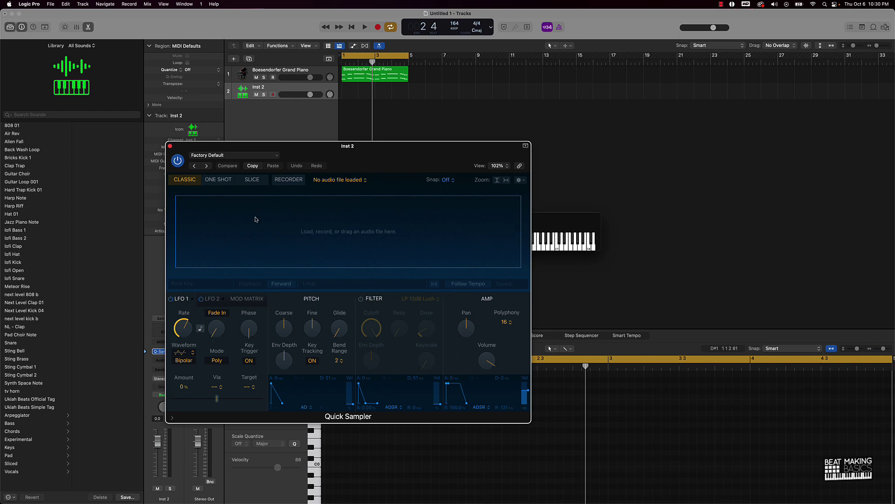
pyautogui.click(212, 154)
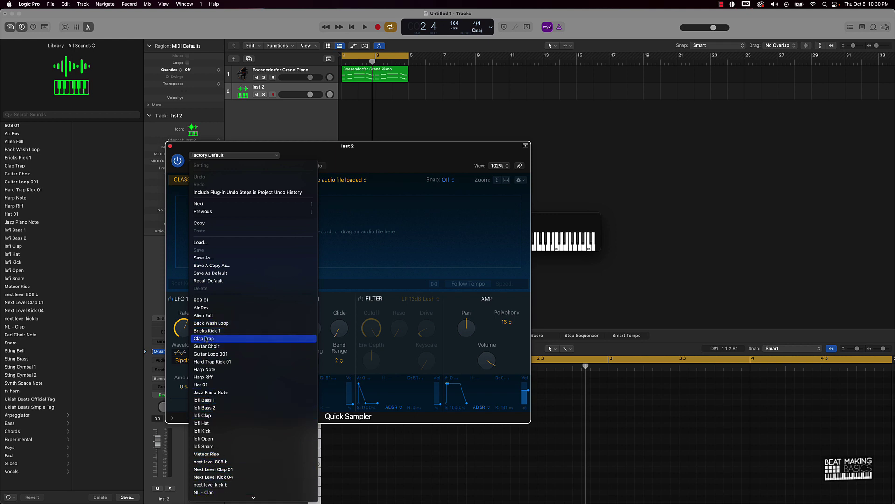
pyautogui.press('Return')
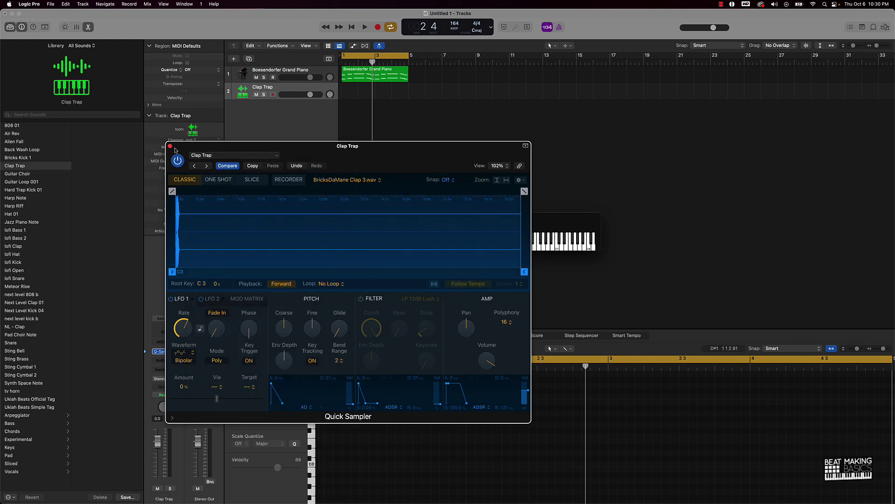
pyautogui.click(171, 147)
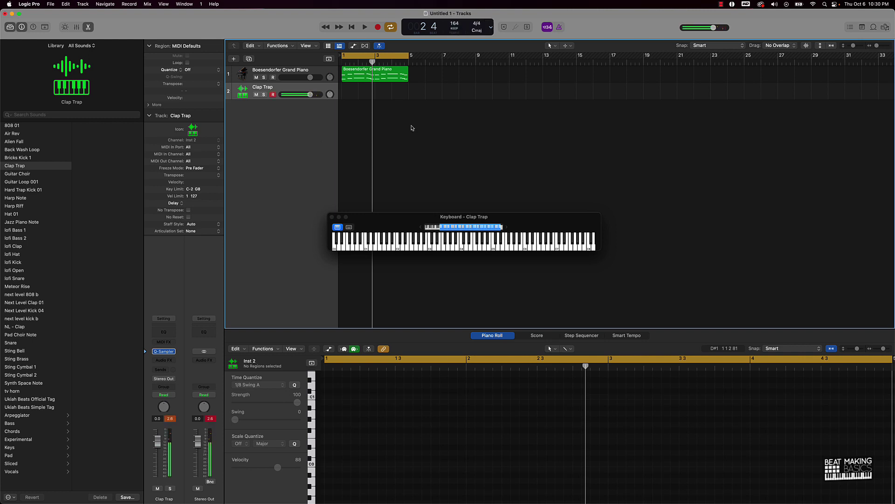
# Record a four-bar clap pattern hitting beat 3 of every bar, and raise the piano track's volume to 4.0 dB.
pyautogui.press('r')
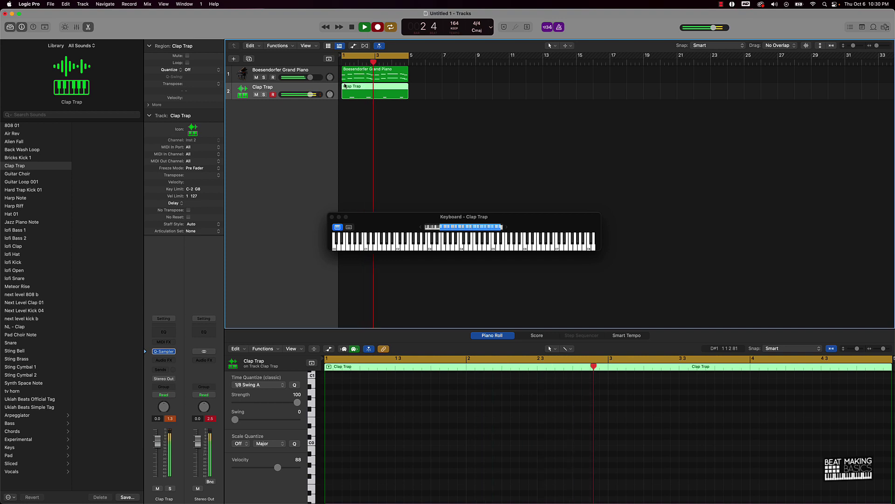
pyautogui.moveTo(311, 77); pyautogui.dragTo(317, 78)
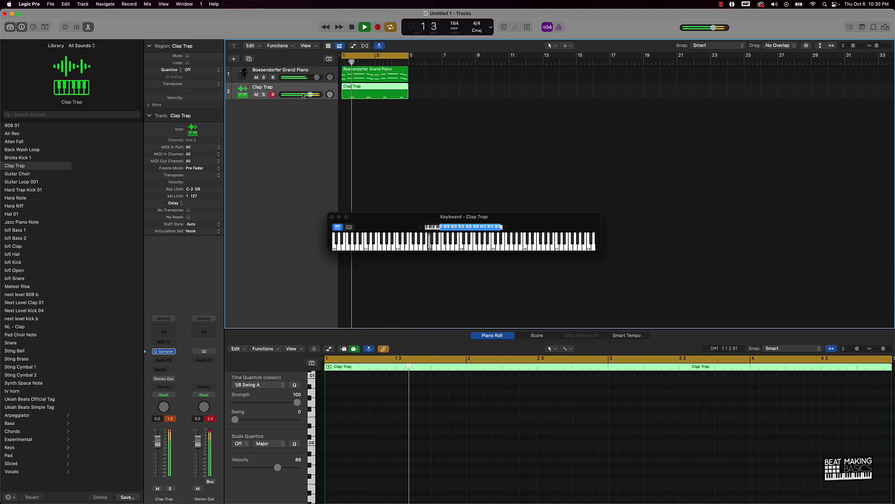
# Insert the stereo Waves MV2 (s) plug-in after Tape Delay on the Boesendorfer Grand Piano track.
pyautogui.click(285, 71)
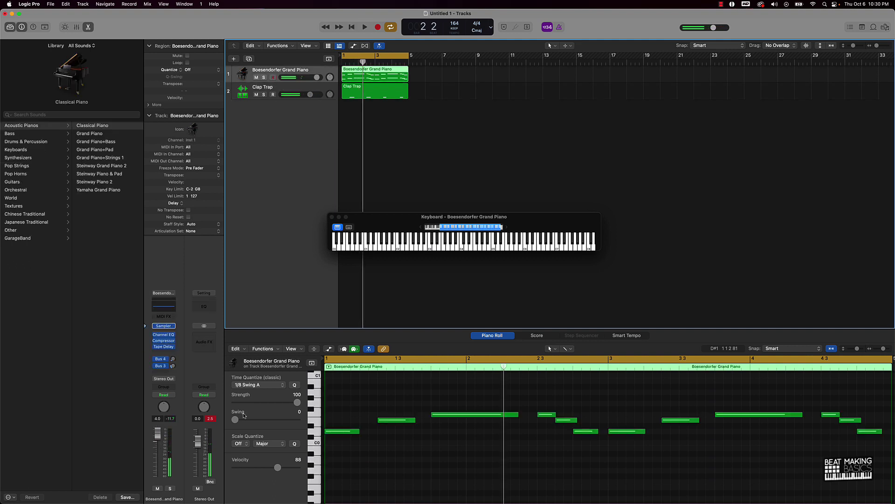
pyautogui.click(169, 353)
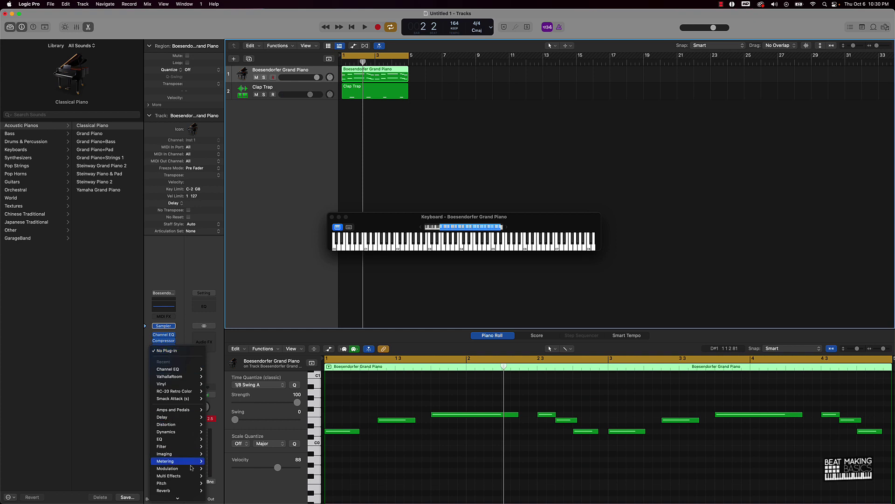
pyautogui.moveTo(180, 496)
pyautogui.moveTo(243, 487)
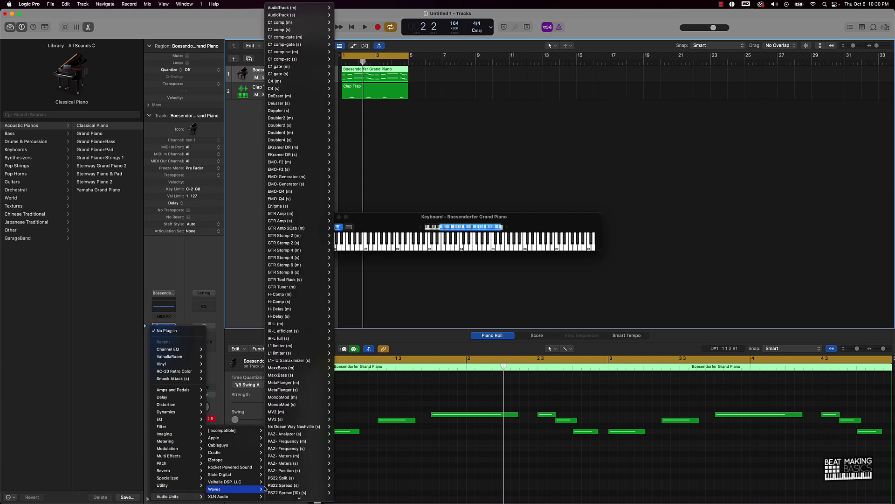
pyautogui.moveTo(275, 419)
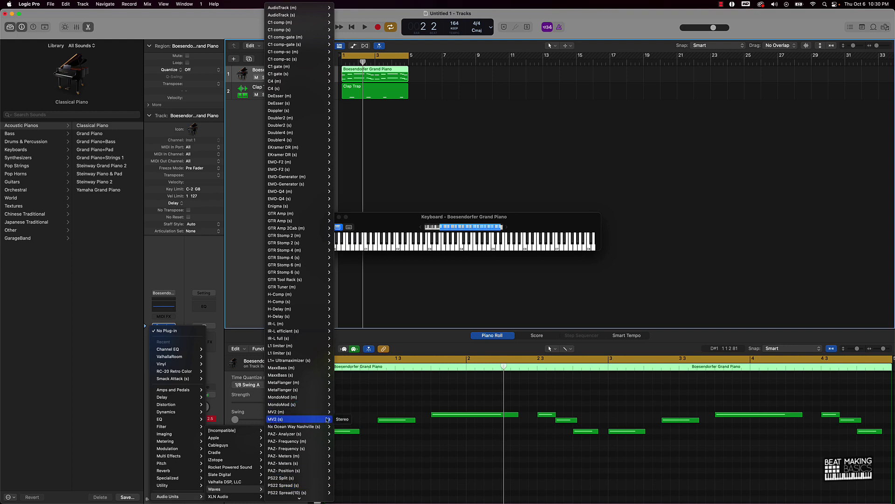
pyautogui.click(343, 418)
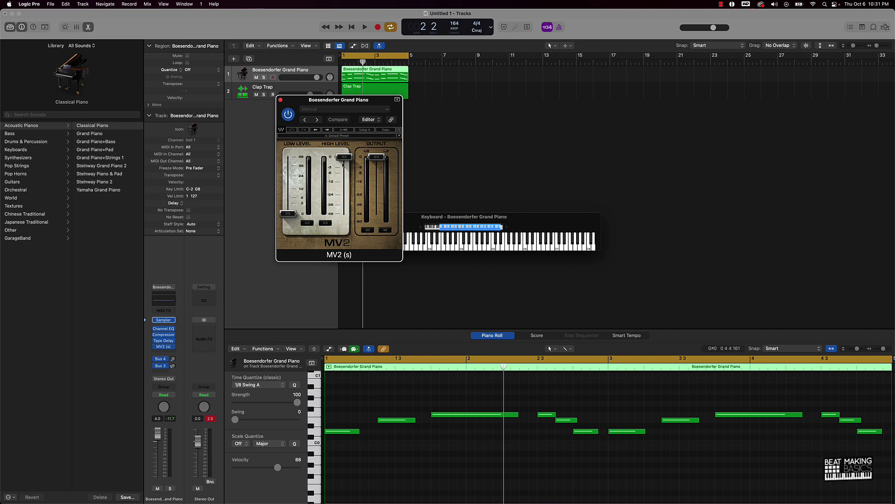
# Lower MV2's High Level slider, raise its Low Level slider, and bring the piano track's volume down to 0.6 dB during playback.
pyautogui.moveTo(343, 163); pyautogui.dragTo(344, 187)
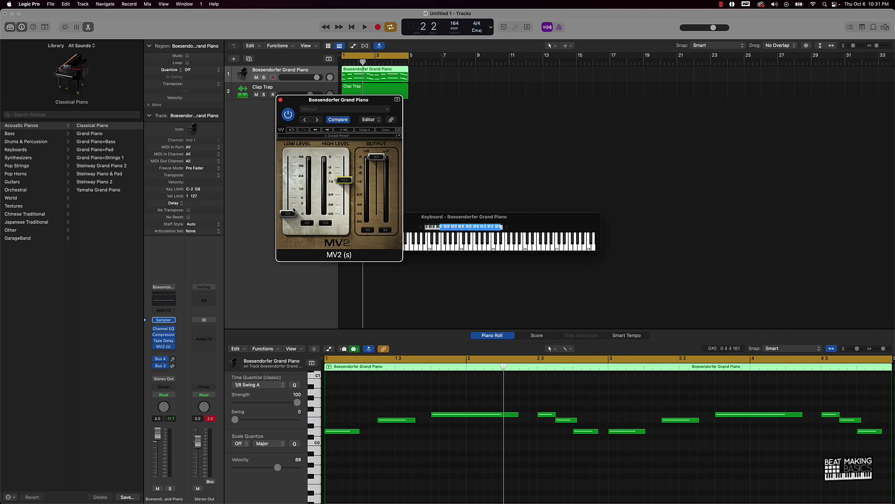
pyautogui.moveTo(294, 210); pyautogui.dragTo(294, 194)
pyautogui.press('space')
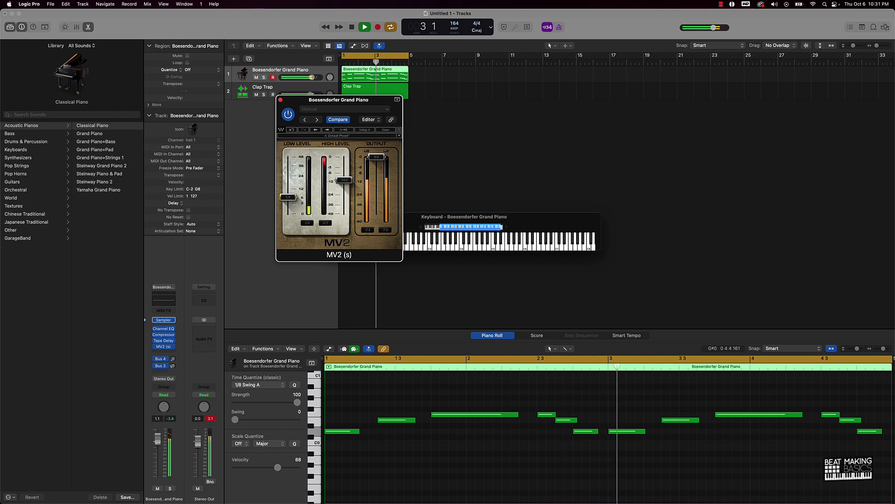
pyautogui.click(262, 142)
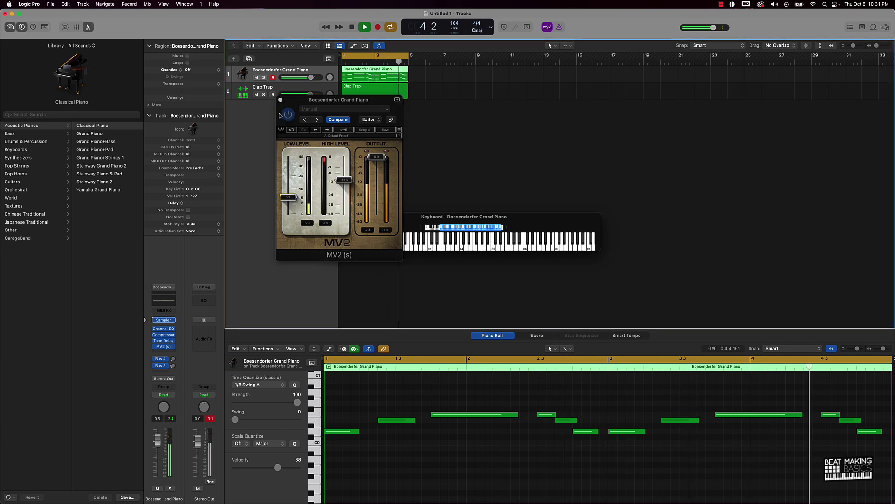
pyautogui.click(280, 100)
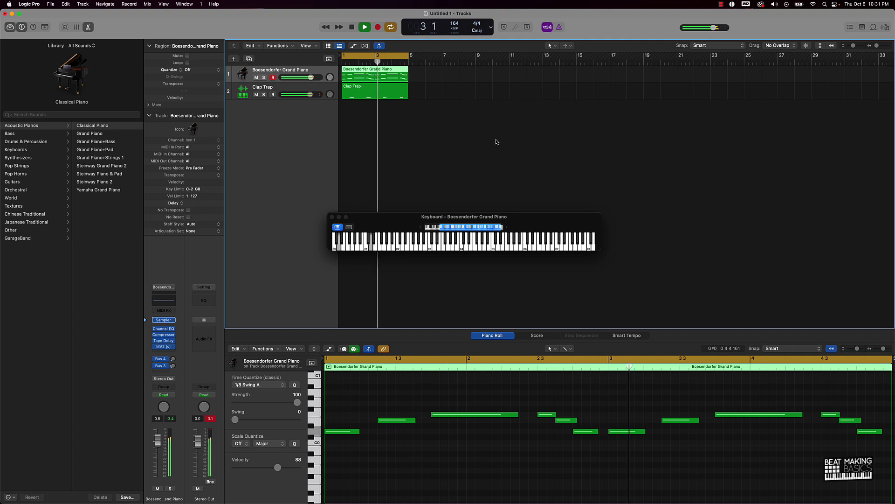
pyautogui.press('space')
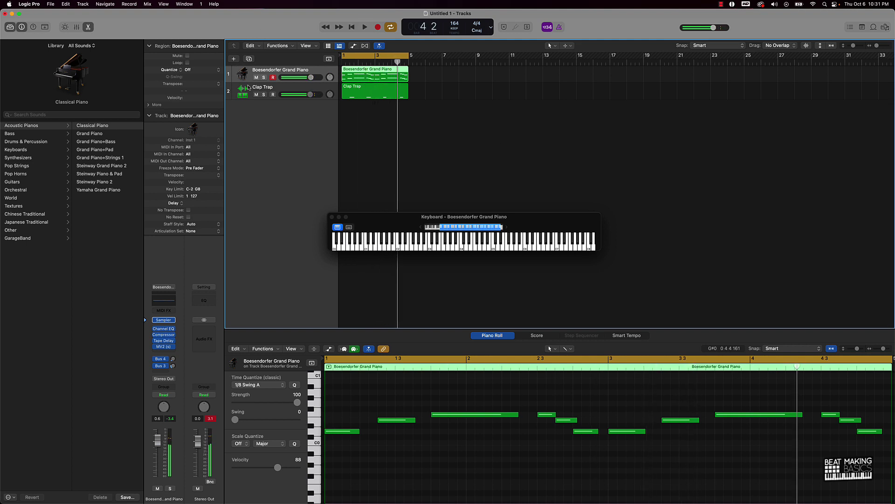
# Add another Quick Sampler software instrument track below Clap Trap and open its empty sampler window.
pyautogui.click(249, 88)
pyautogui.click(233, 59)
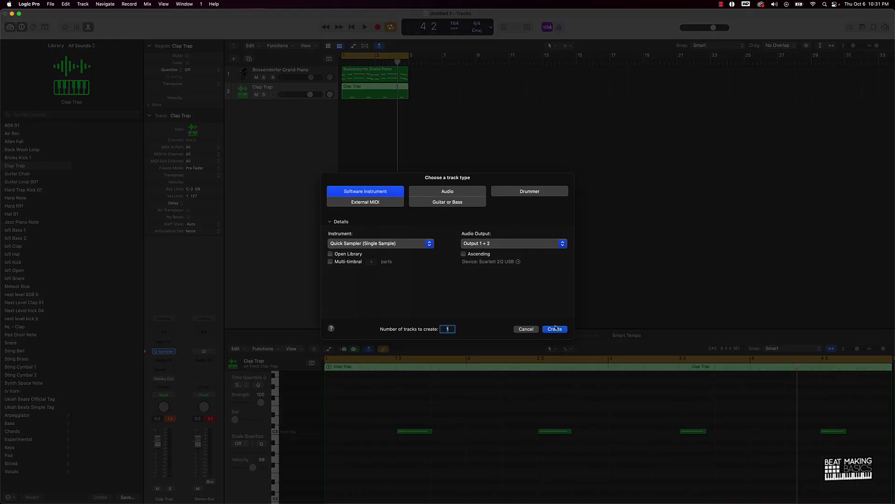
pyautogui.click(554, 329)
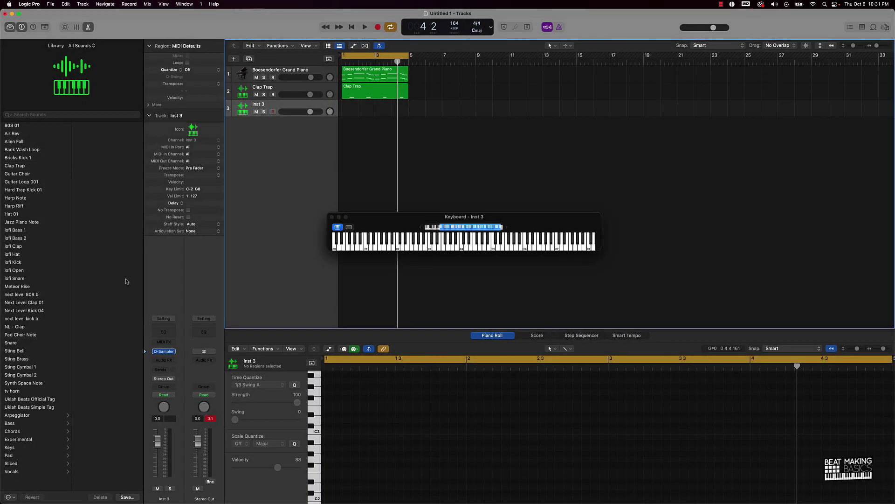
pyautogui.click(167, 353)
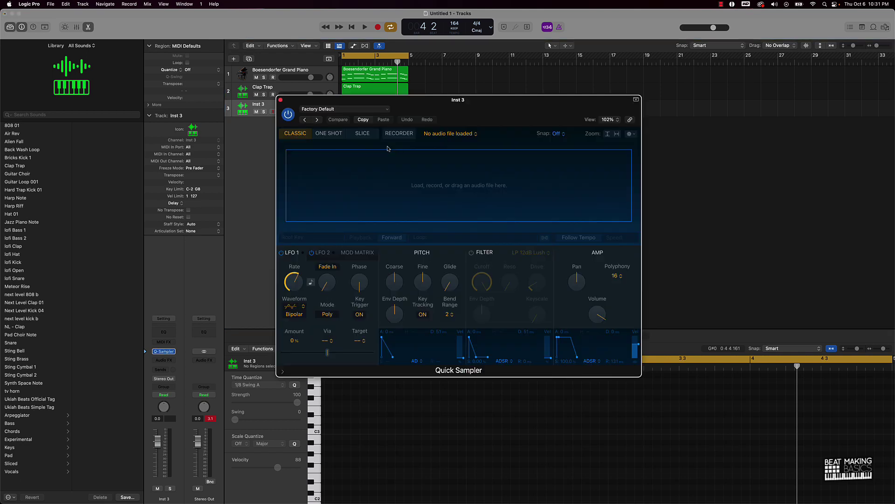
pyautogui.moveTo(483, 124); pyautogui.dragTo(349, 143)
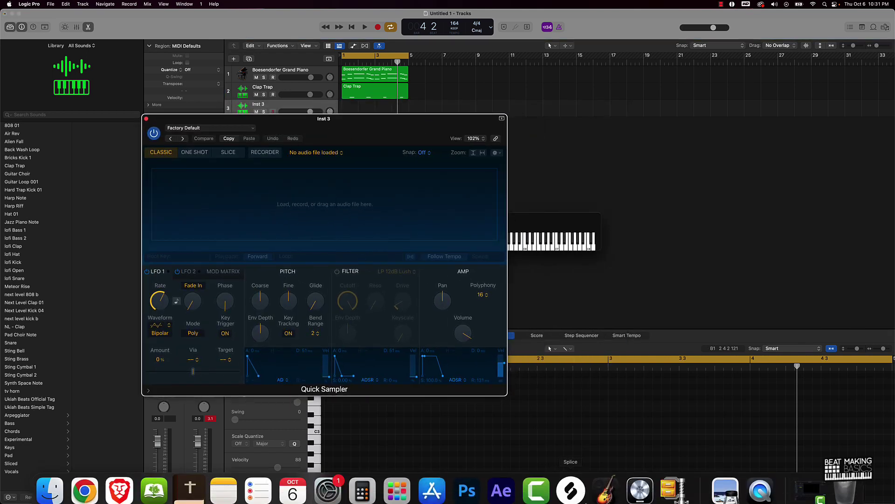
# Switch to Splice, preview the recently added Lex Luger hi-hats, and filter the Lex Luger Smoke Break Sample Pack by hats.
pyautogui.click(568, 489)
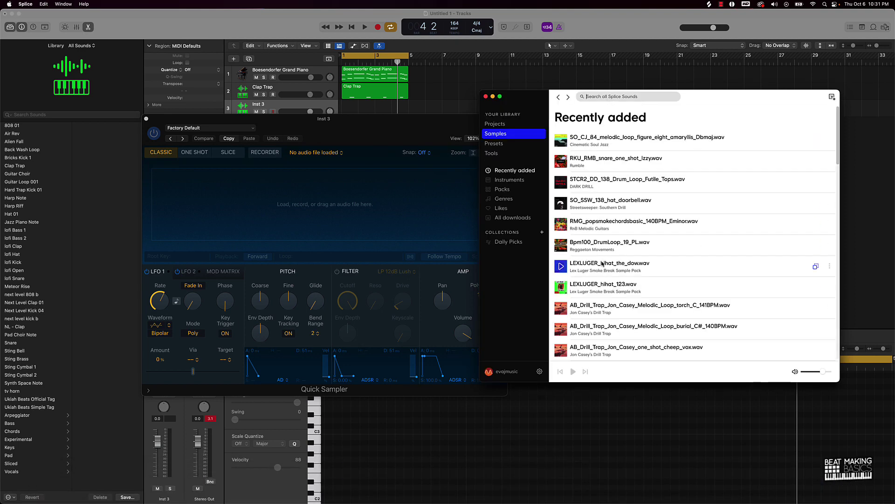
pyautogui.click(561, 266)
pyautogui.click(561, 287)
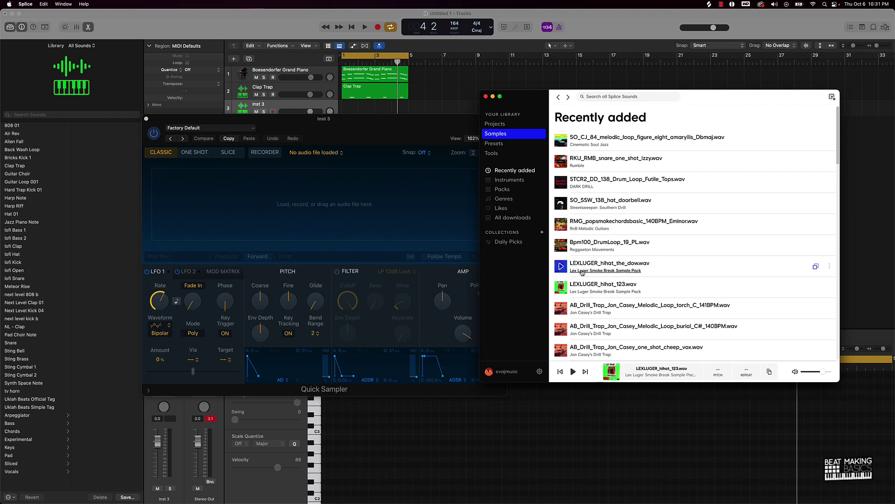
pyautogui.click(580, 272)
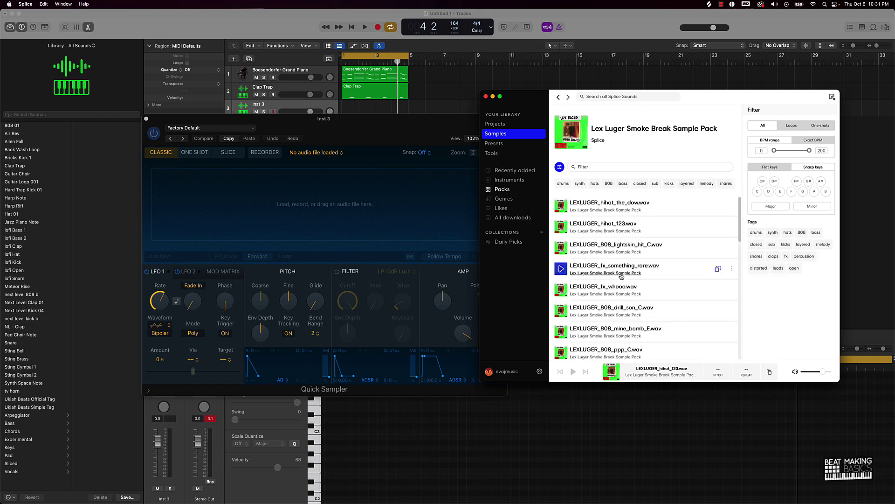
pyautogui.click(595, 183)
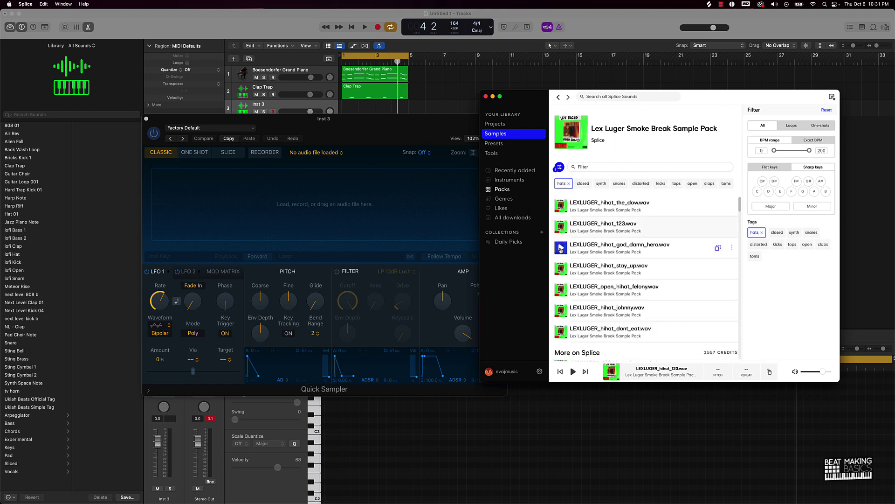
# Preview the pack's downloaded hi-hat samples from LEXLUGER_hihat_god_damn_hero.wav through LEXLUGER_hihat_dont_eat.wav.
pyautogui.click(561, 248)
pyautogui.click(560, 268)
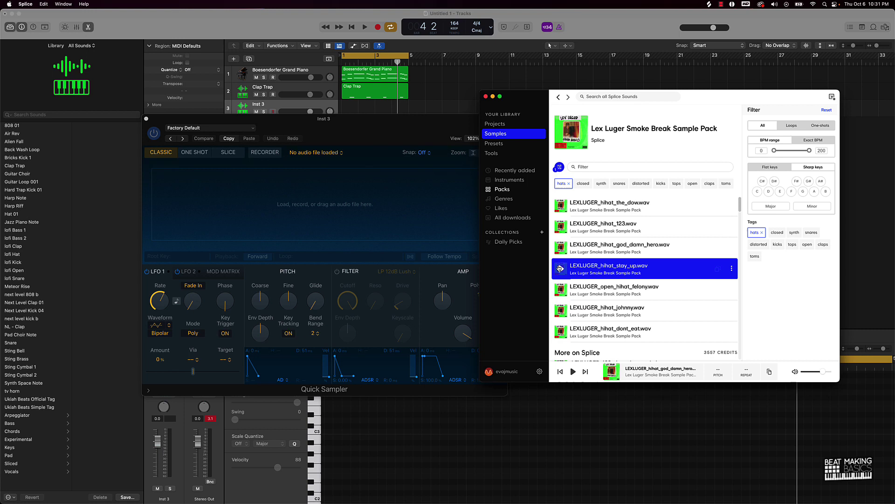
pyautogui.click(561, 289)
pyautogui.click(559, 311)
pyautogui.click(561, 332)
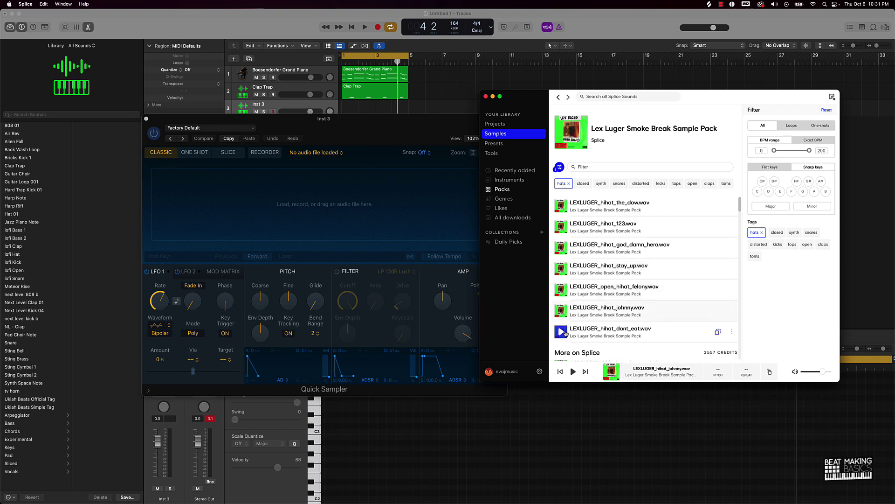
# Audition the pack's additional hat samples and drum loops on Splice, from the 162 grimhouse top loop to the 144 max out full beat.
pyautogui.scroll(-3, 563, 317)
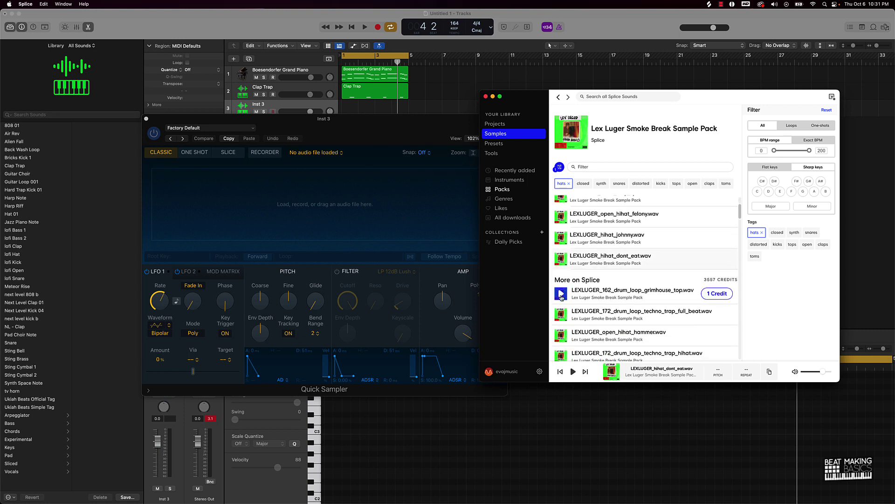
pyautogui.click(562, 293)
pyautogui.click(560, 319)
pyautogui.click(560, 333)
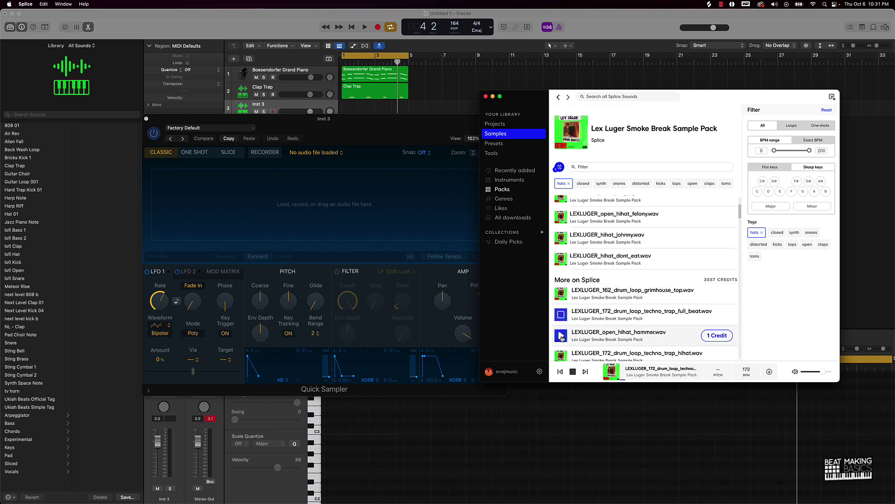
pyautogui.scroll(-2, 561, 322)
pyautogui.click(560, 303)
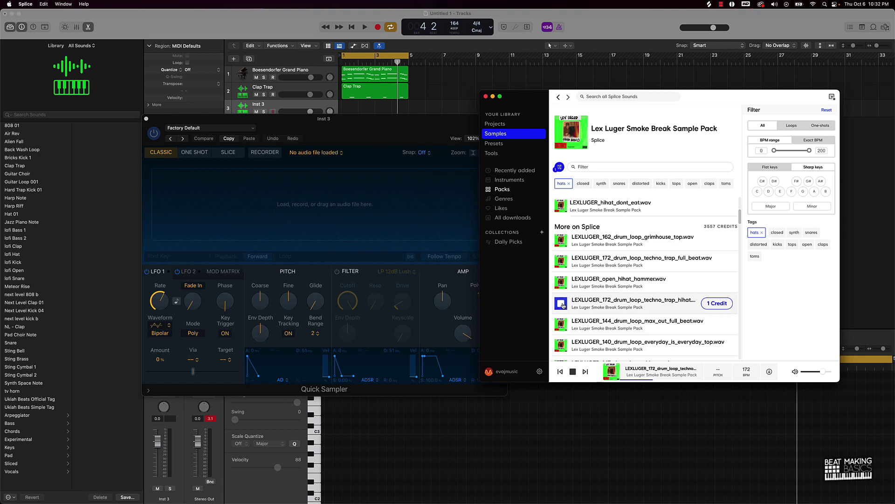
pyautogui.click(562, 325)
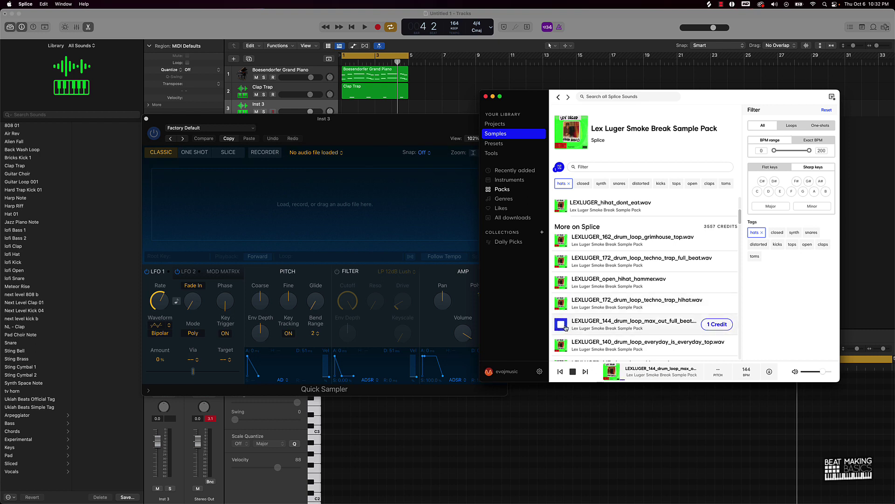
# Audition three more loops in the pack, from the 140 everyday_is_everyday top loop to the 162 grimhouse hihat loop.
pyautogui.scroll(-2, 566, 327)
pyautogui.click(562, 304)
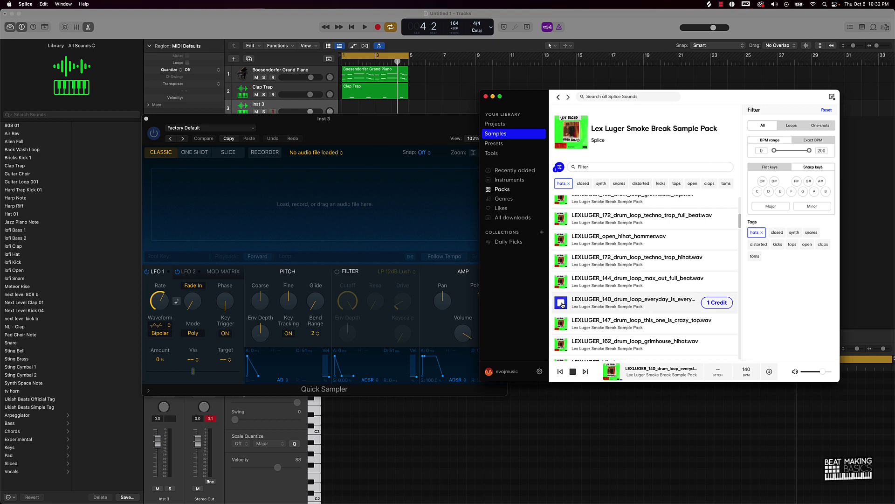
pyautogui.click(562, 325)
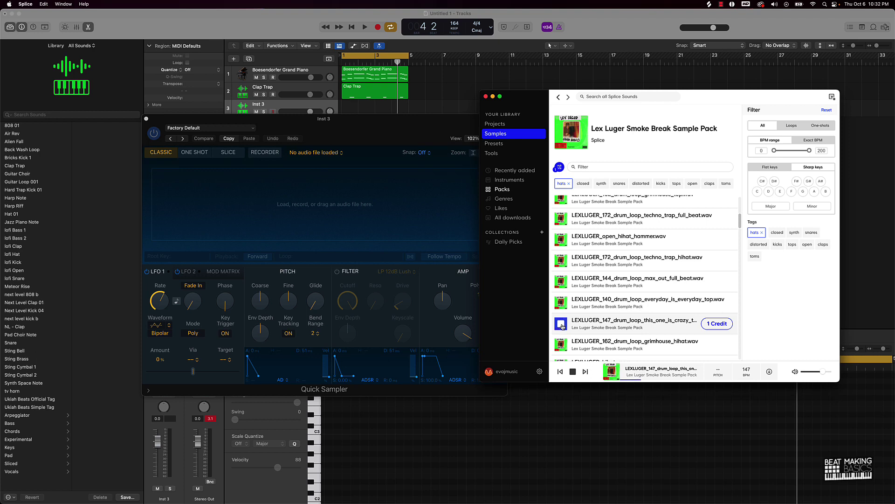
pyautogui.click(561, 345)
# Audition LEXLUGER_hihat_mgm.wav, the 133 cry_babies and 163 pandemic full beats, and the 144 max_out hihat loop.
pyautogui.scroll(-4, 565, 326)
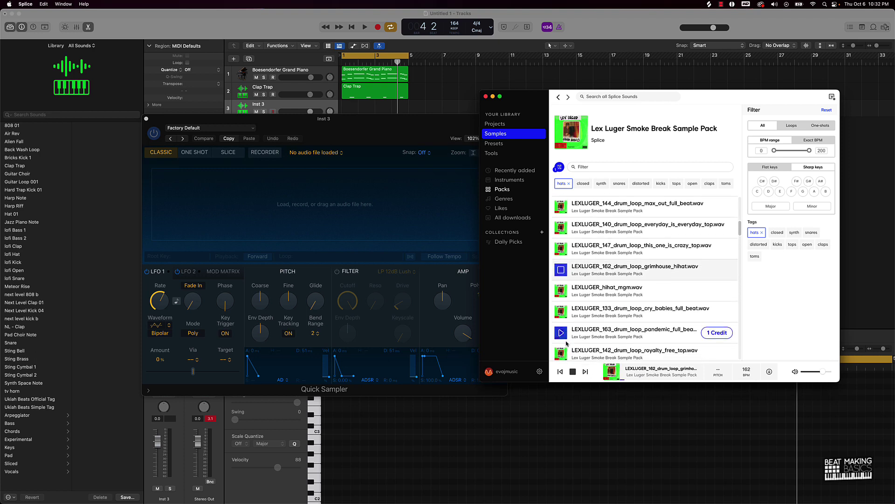
pyautogui.click(565, 295)
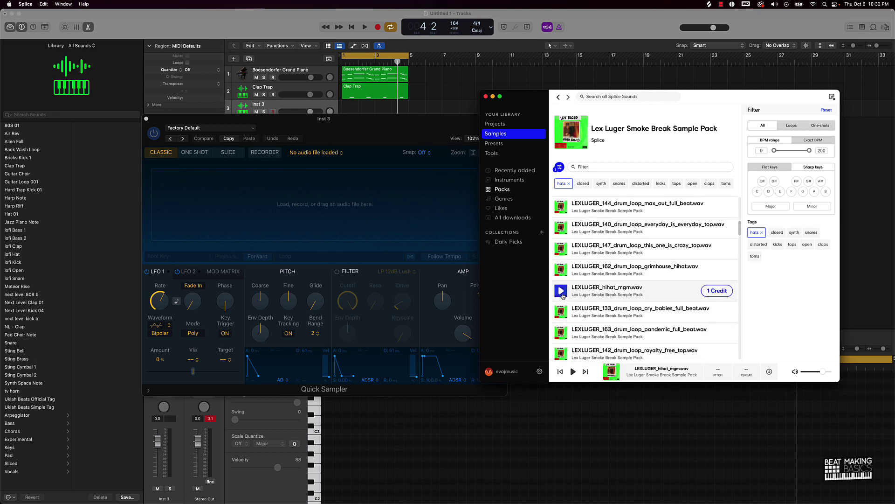
pyautogui.click(560, 313)
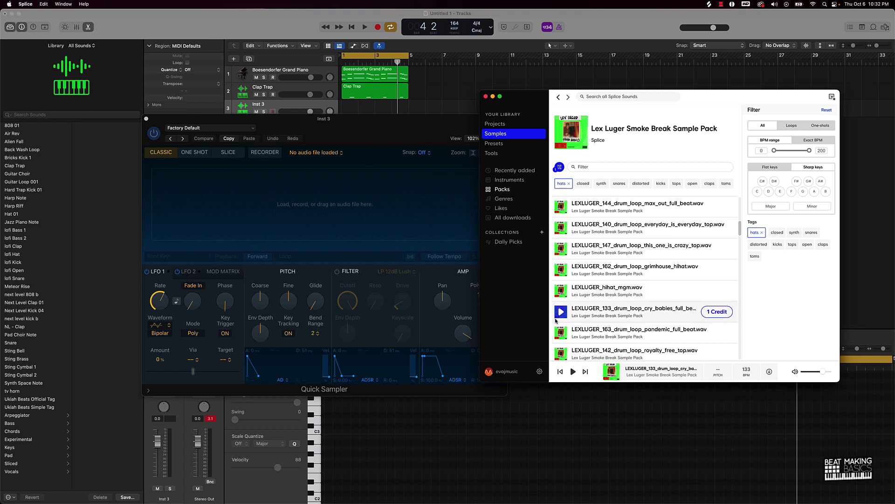
pyautogui.click(561, 333)
pyautogui.scroll(-3, 562, 333)
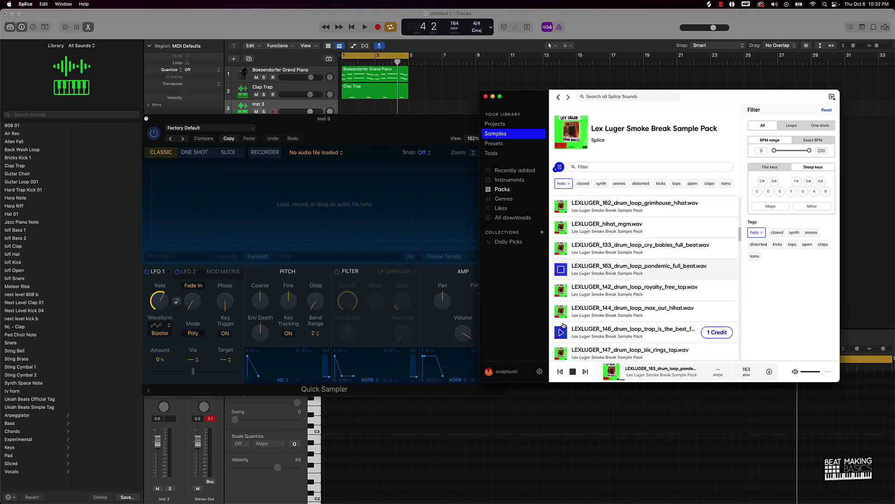
pyautogui.click(562, 312)
# Purchase LEXLUGER_144_drum_loop_max_out_hihat.wav with one credit and load it into the Inst 3 Quick Sampler.
pyautogui.scroll(-4, 563, 322)
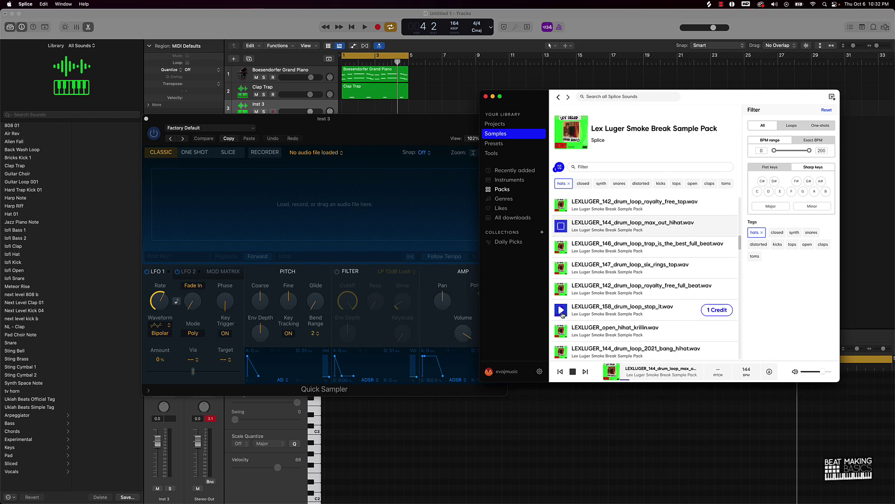
pyautogui.scroll(4, 562, 331)
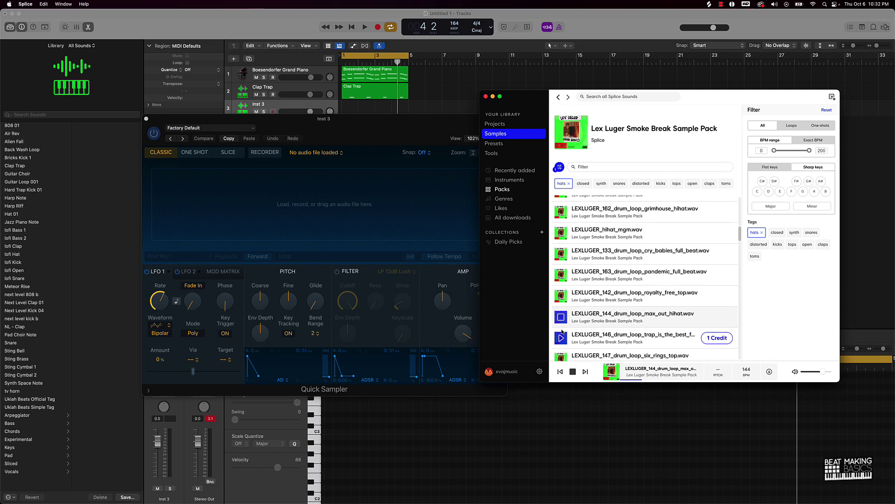
pyautogui.click(717, 317)
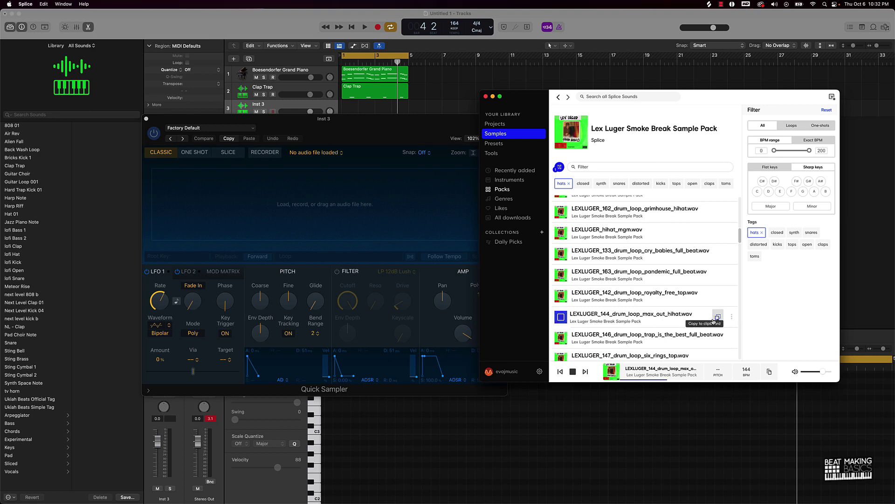
pyautogui.moveTo(718, 320); pyautogui.dragTo(262, 194)
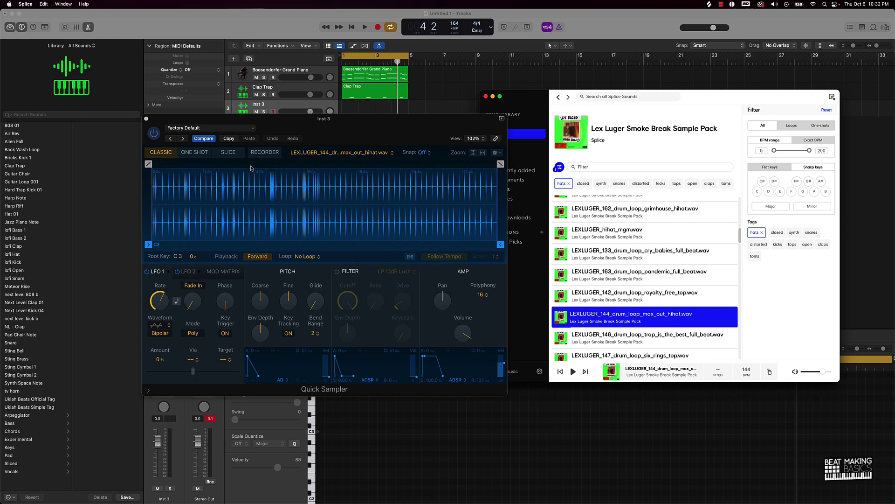
# Switch back to Logic Pro, show the on-screen keyboard, and clear the Splice window out of the way.
pyautogui.click(215, 164)
pyautogui.press('super+k')
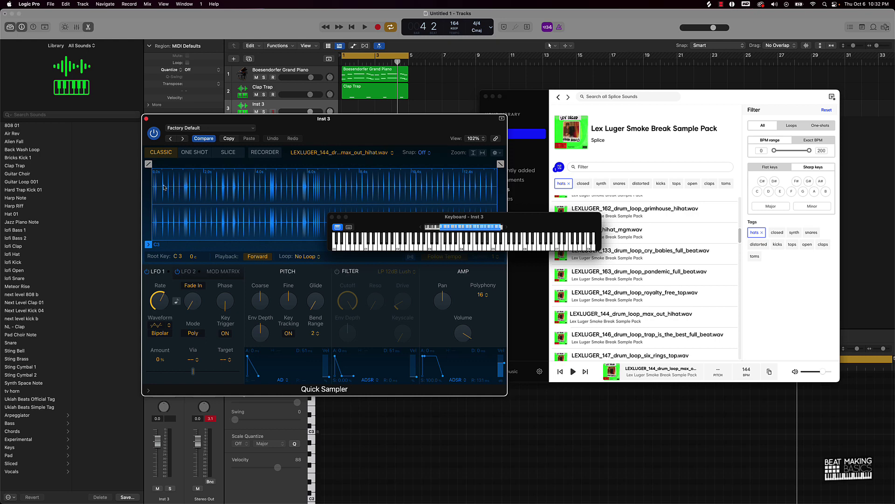
pyautogui.moveTo(413, 217); pyautogui.dragTo(480, 220)
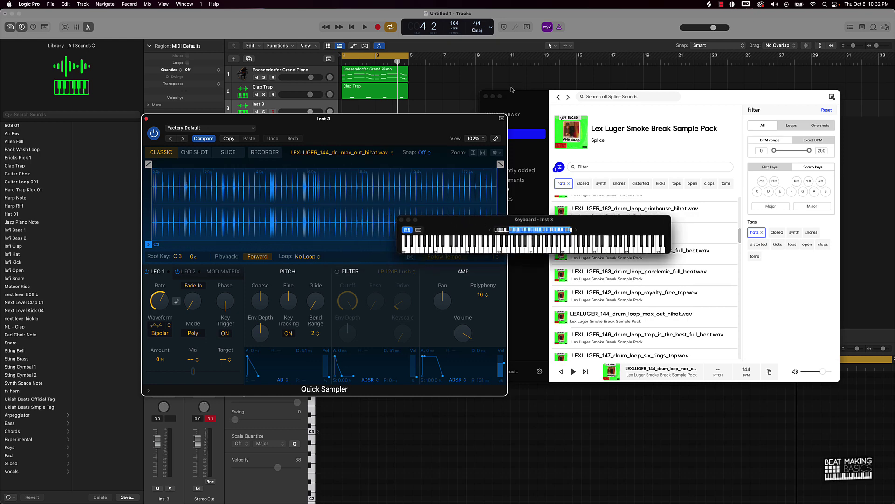
pyautogui.click(486, 97)
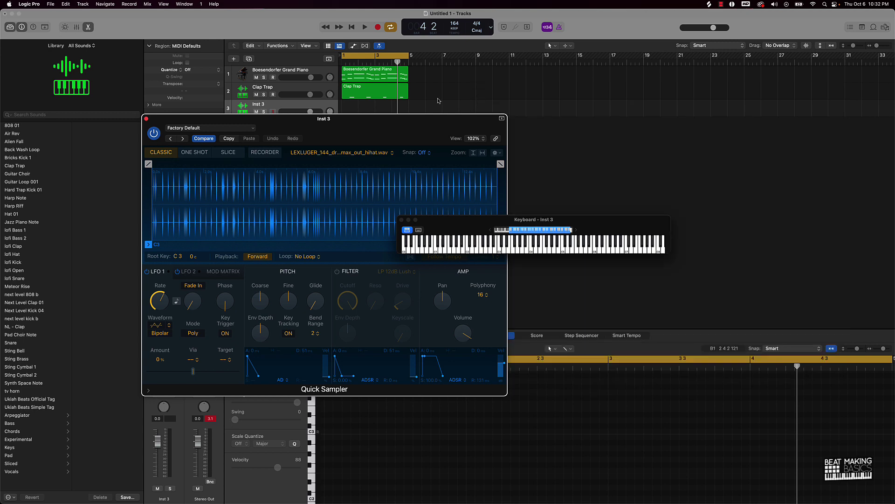
# Turn on Flex for the hi-hat loop in Quick Sampler and move the on-screen keyboard clear of the sampler window.
pyautogui.click(416, 135)
pyautogui.click(410, 256)
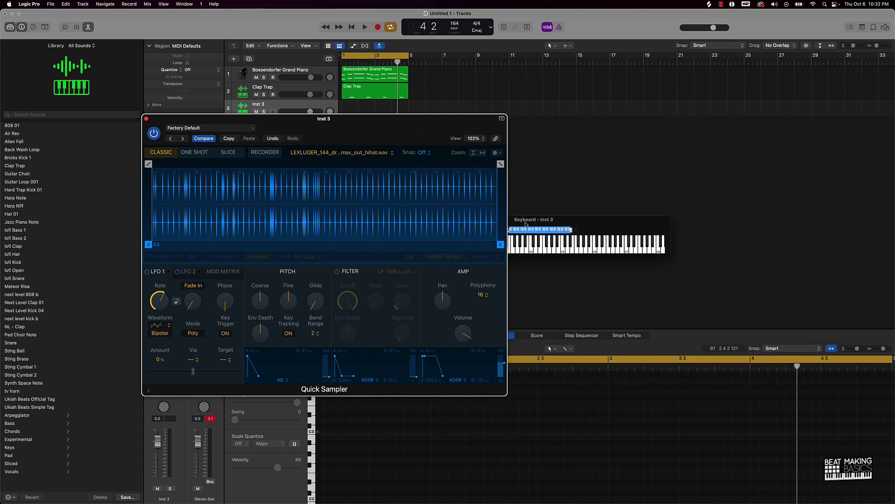
pyautogui.moveTo(550, 222); pyautogui.dragTo(737, 202)
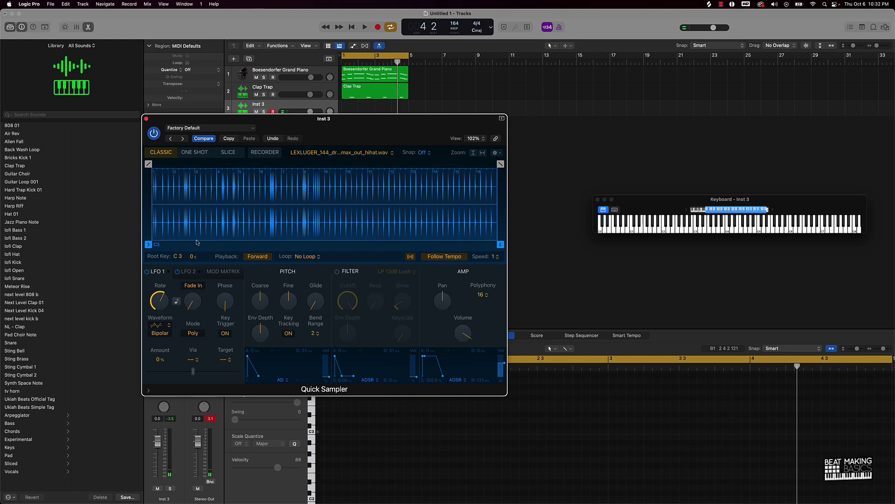
# Set the hi-hat loop's sample start to 8 4 235, just before the hit at bar 9.
pyautogui.moveTo(148, 244)
pyautogui.mouseDown()
pyautogui.moveTo(300, 236)
pyautogui.moveTo(318, 243)
pyautogui.mouseUp()
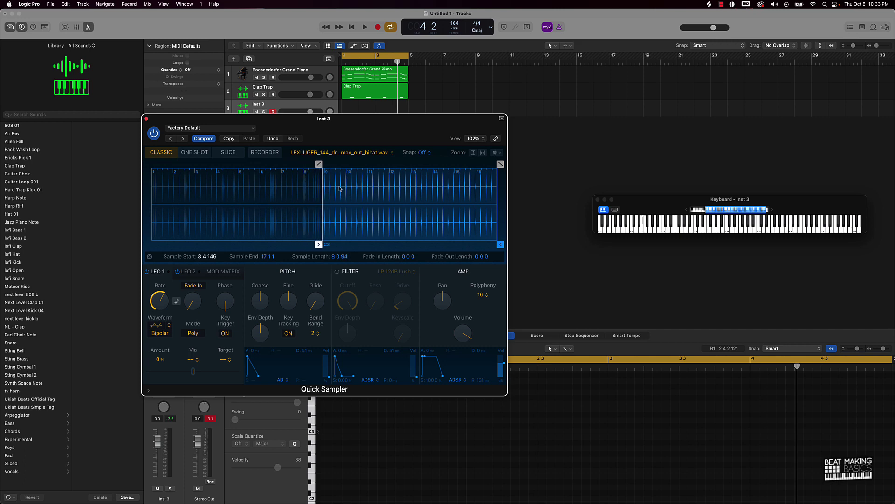
pyautogui.scroll(10, 340, 189)
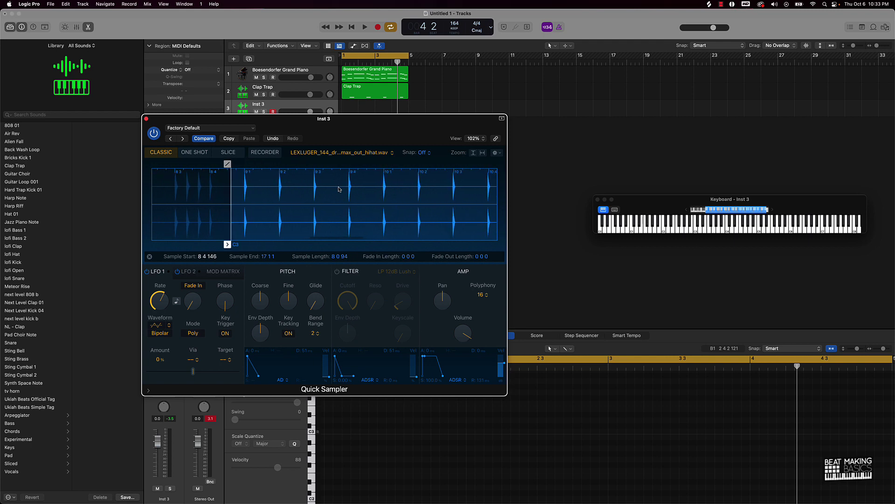
pyautogui.scroll(3, 339, 189)
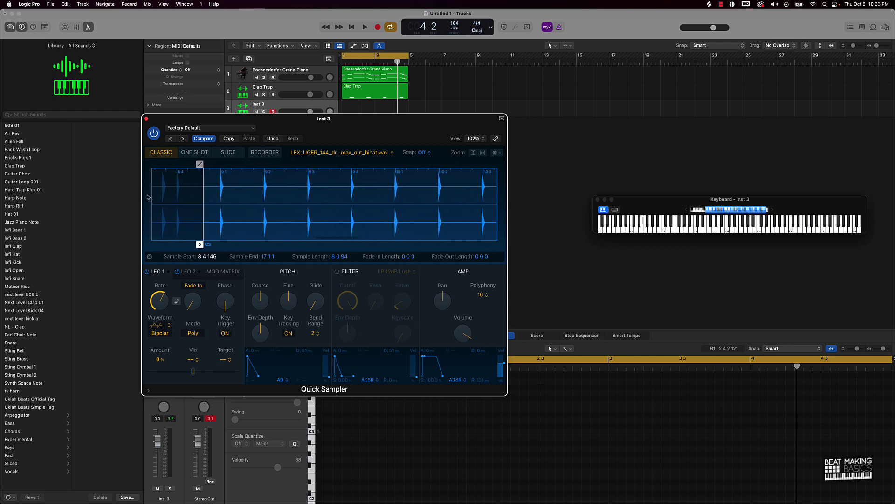
pyautogui.hscroll(-3, 193, 196)
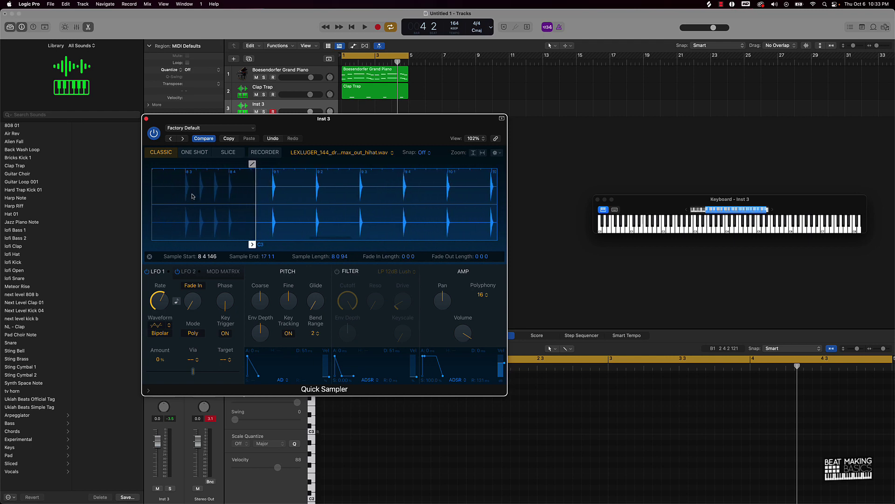
pyautogui.moveTo(251, 245); pyautogui.dragTo(269, 240)
# Set the sample end to 9 1 231 so only the single hi-hat hit at bar 9 is kept.
pyautogui.scroll(-10, 301, 217)
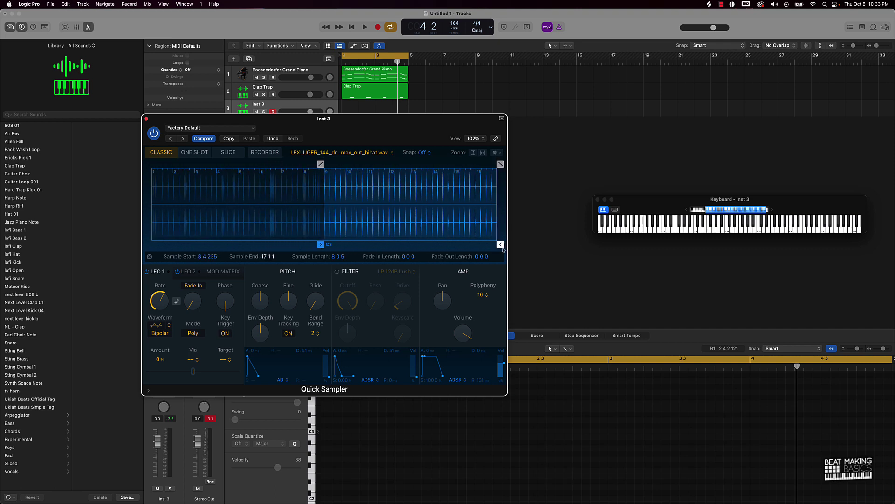
pyautogui.moveTo(500, 244); pyautogui.dragTo(327, 245)
pyautogui.scroll(10, 339, 209)
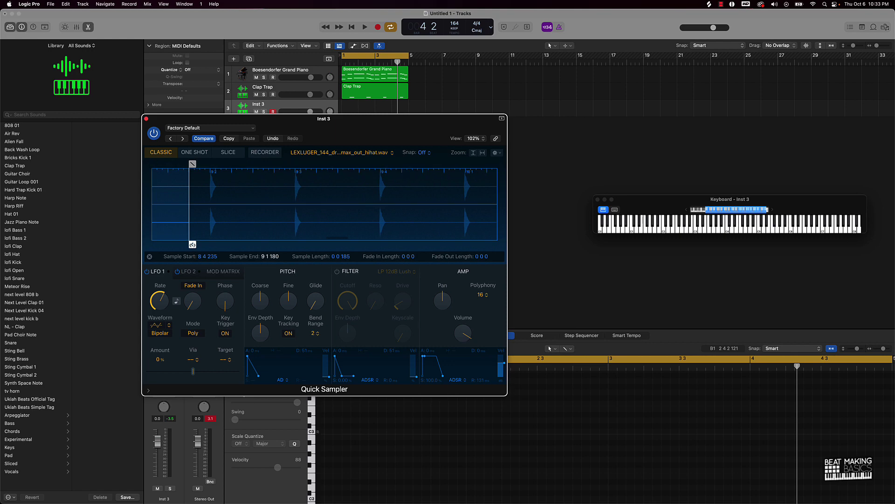
pyautogui.moveTo(189, 210); pyautogui.dragTo(220, 209)
# Add a 0 0 21 fade-out to the isolated hi-hat and fine-tune the sample start to 8 4 238.
pyautogui.hscroll(-5, 220, 208)
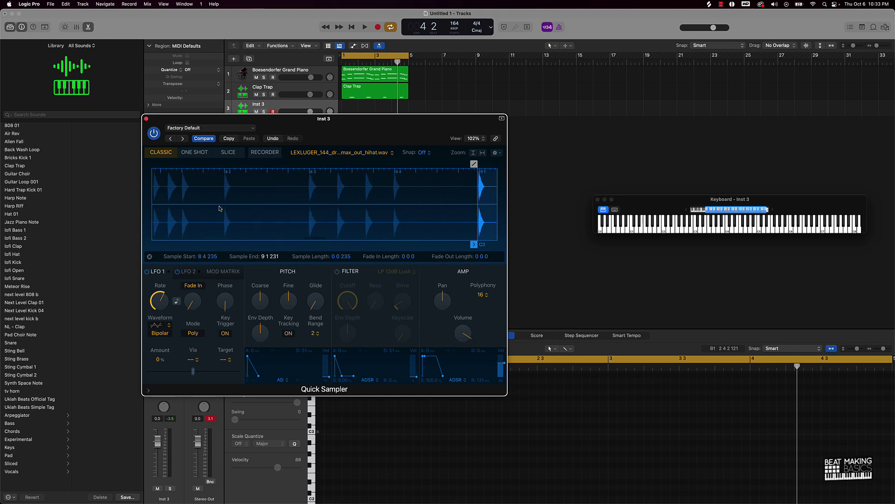
pyautogui.moveTo(366, 161); pyautogui.dragTo(357, 163)
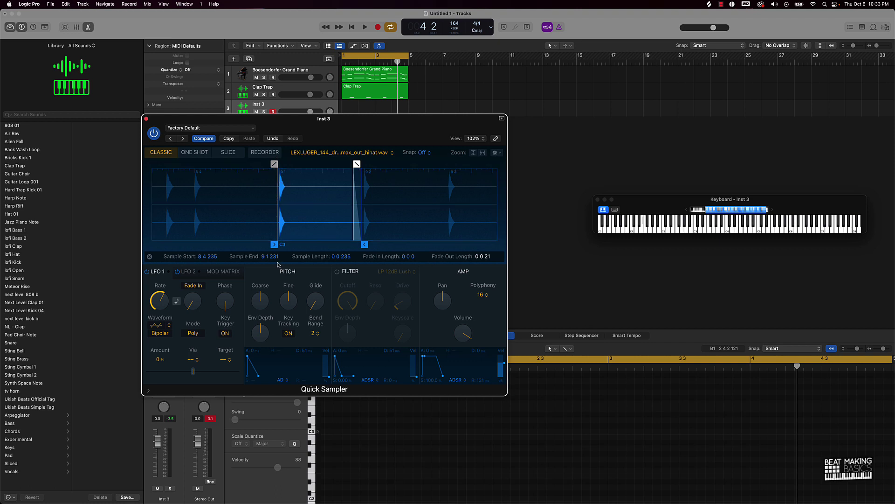
pyautogui.moveTo(274, 244); pyautogui.dragTo(276, 245)
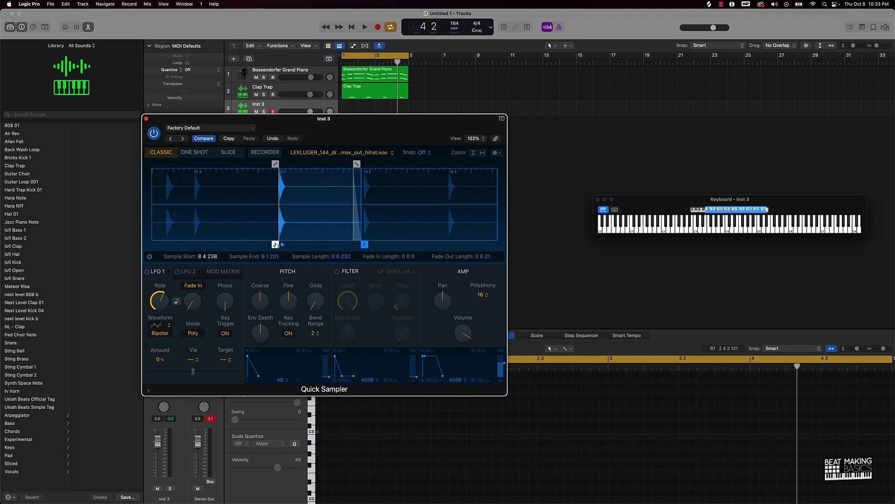
pyautogui.scroll(5, 304, 223)
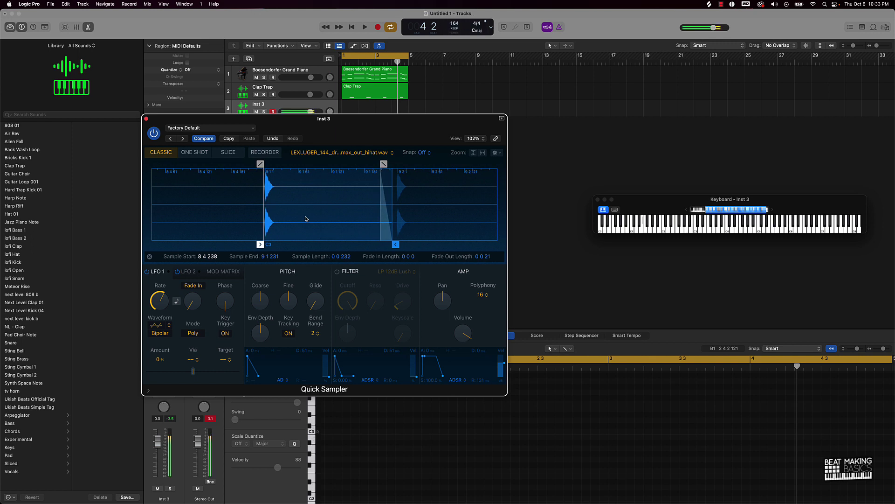
# Save the Quick Sampler setting as trap hat 01 and close the sampler window.
pyautogui.click(199, 129)
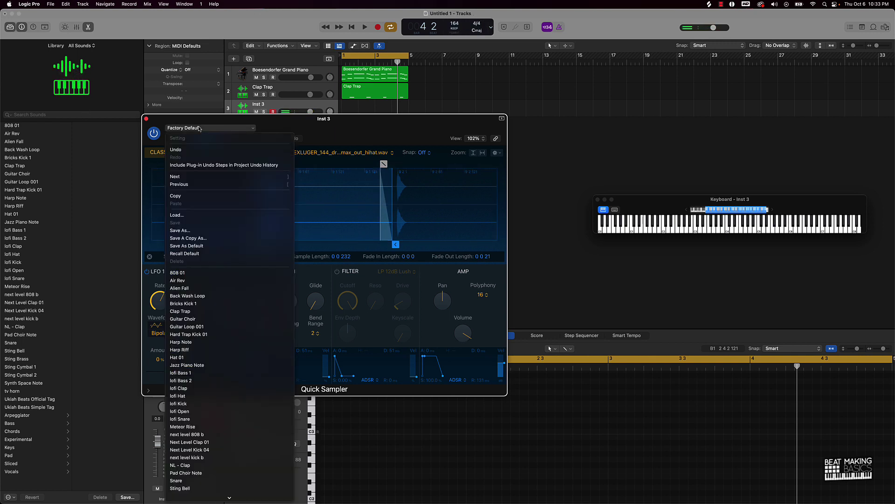
pyautogui.click(189, 231)
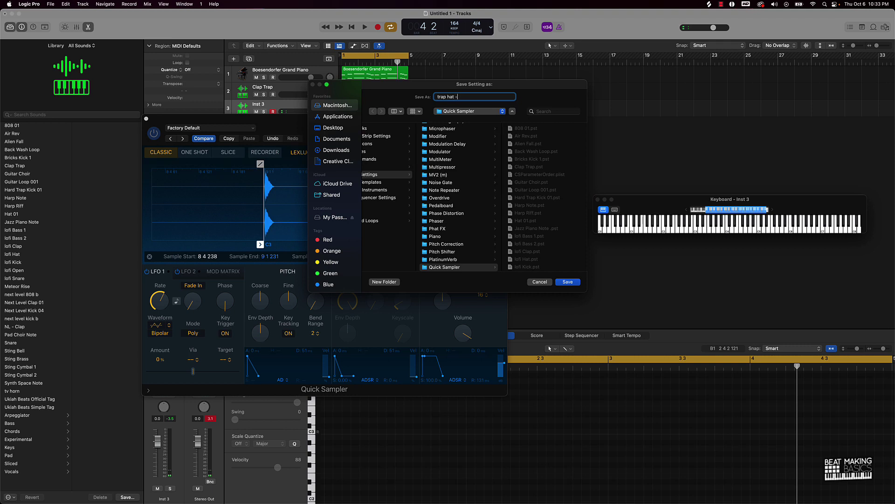
pyautogui.press('Return')
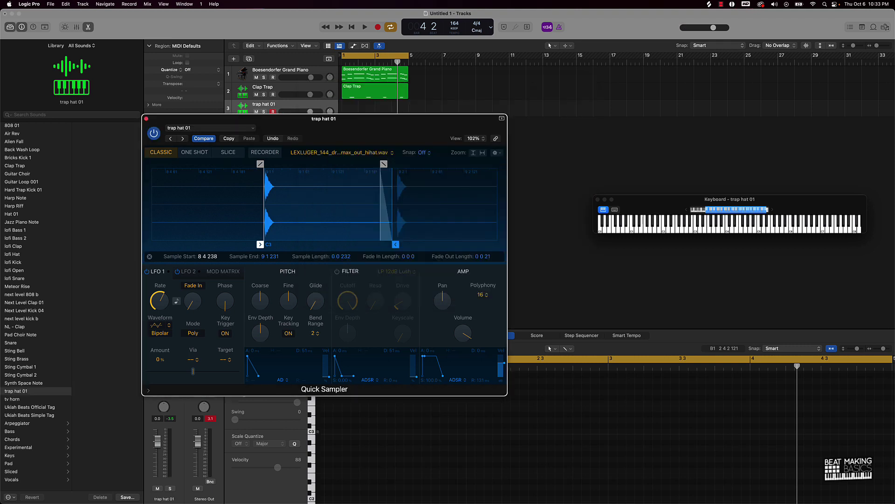
pyautogui.click(146, 119)
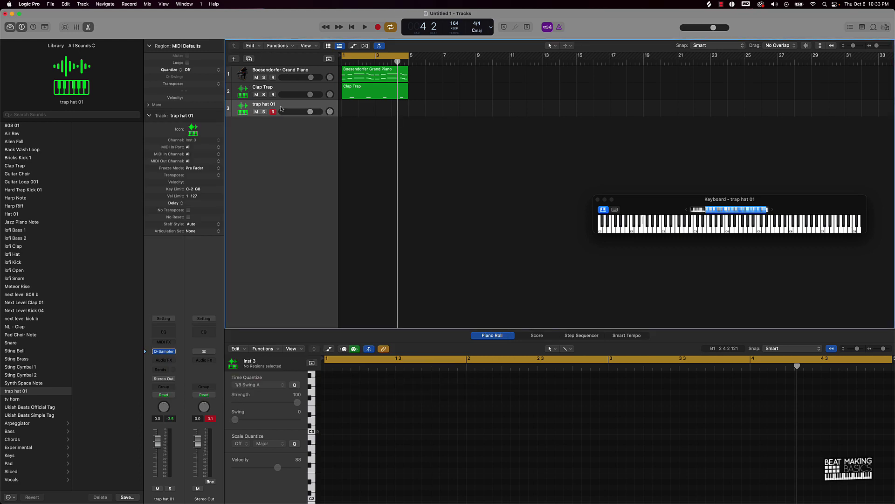
# Delete the trap hat 01 track and create a new Quick Sampler (Single Sample) software instrument track in its place.
pyautogui.press('super+BackSpace')
pyautogui.click(234, 59)
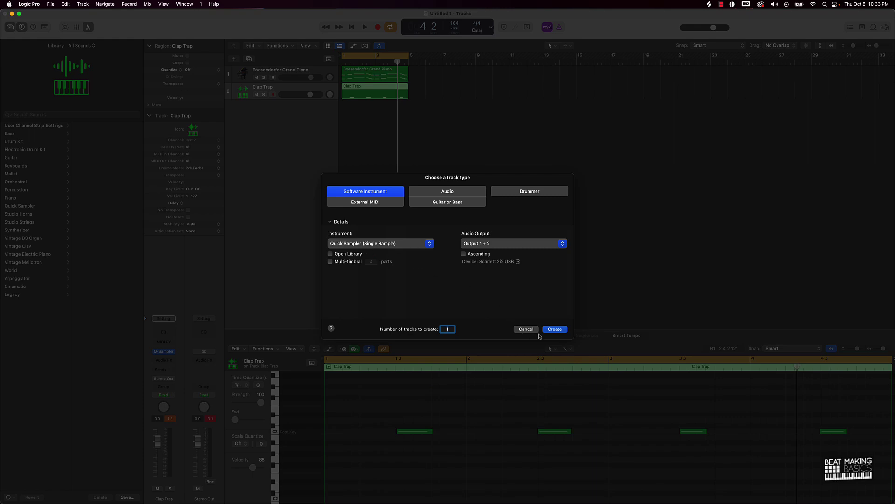
pyautogui.click(554, 329)
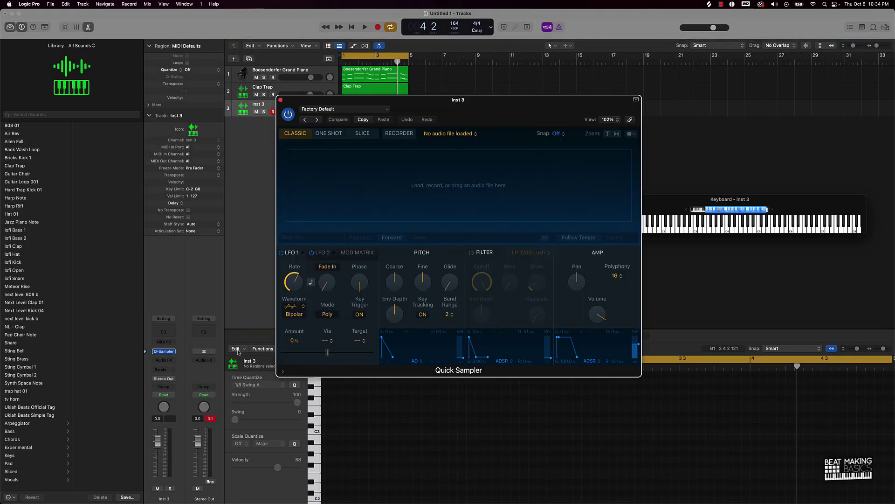
# Load the saved trap hat 01 setting into the new track's Quick Sampler and close the plug-in window.
pyautogui.click(327, 109)
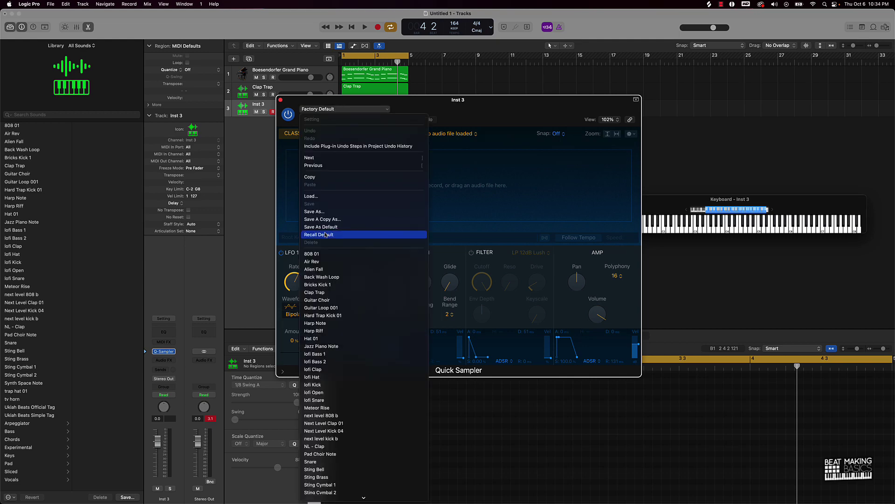
pyautogui.click(325, 196)
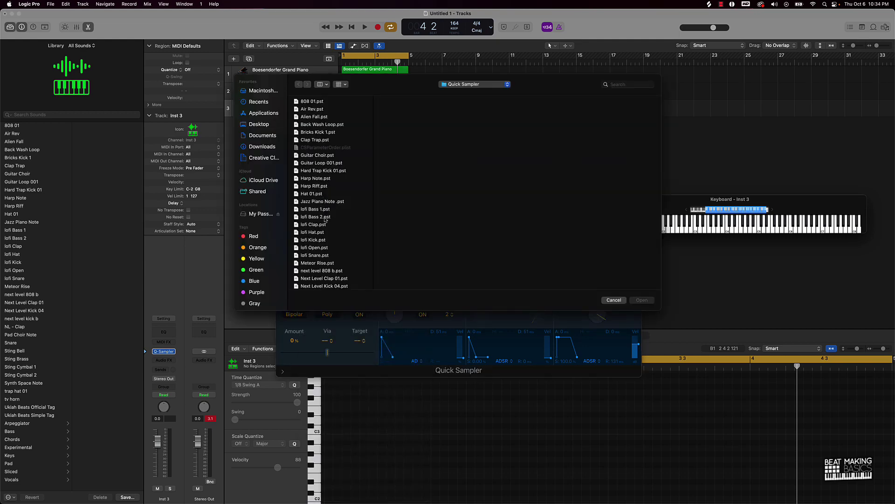
pyautogui.scroll(-5, 326, 271)
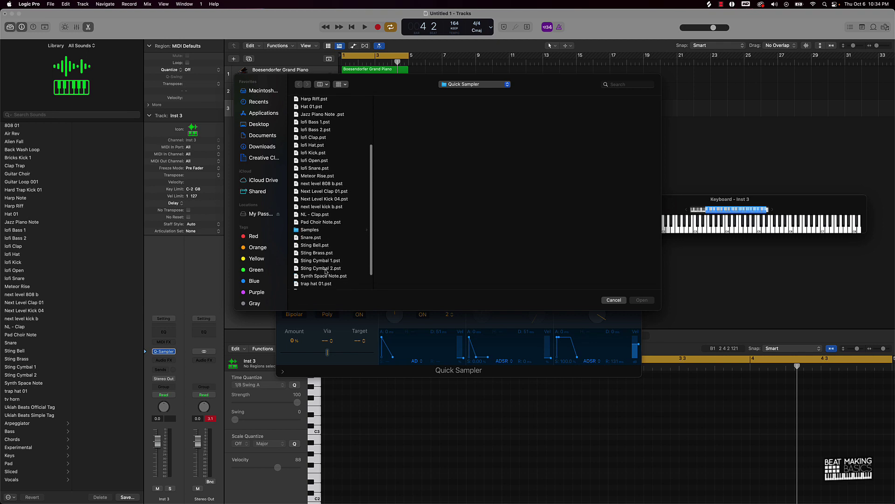
pyautogui.scroll(-2, 326, 268)
pyautogui.click(319, 259)
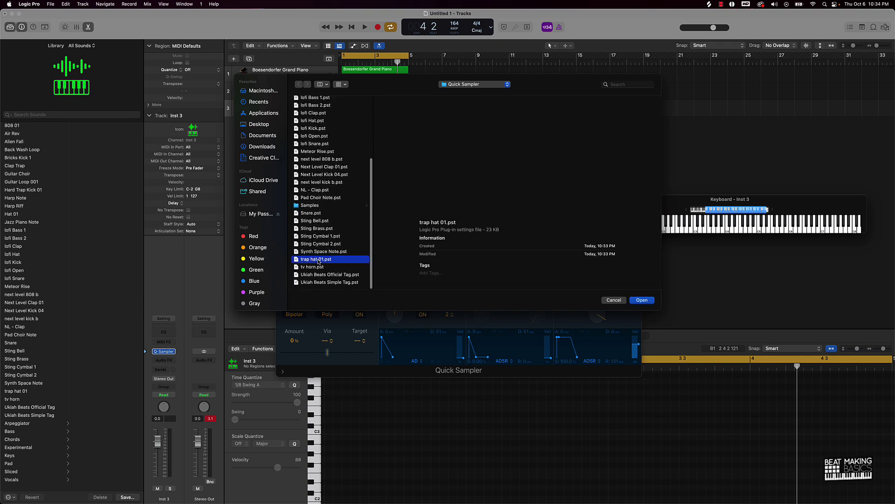
pyautogui.doubleClick(319, 260)
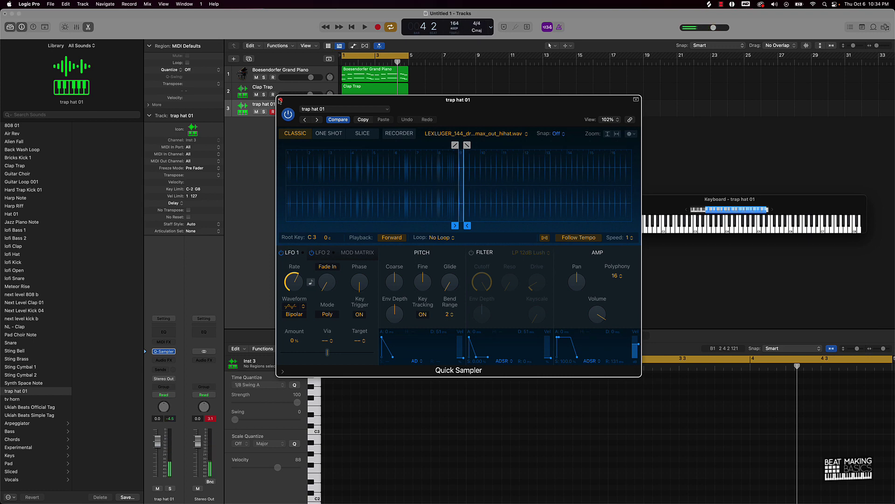
pyautogui.click(280, 100)
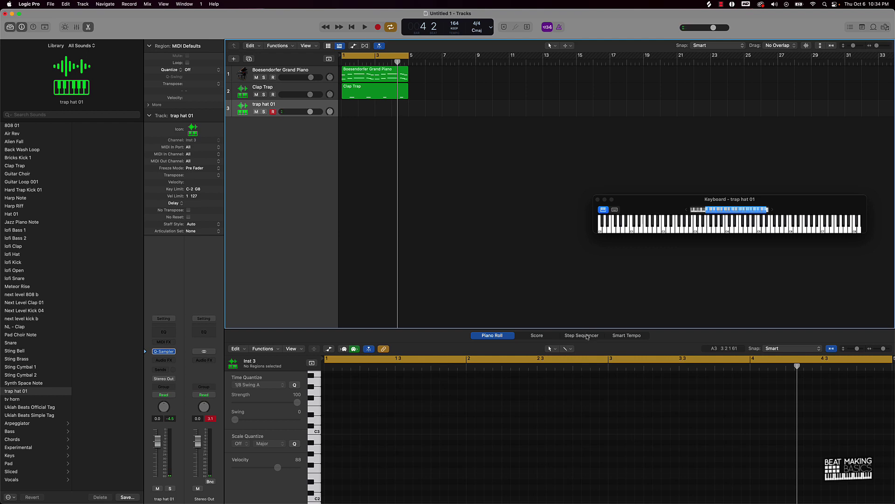
# Program hi-hat hits in the Step Sequencer on every other step, from step 1 to step 15.
pyautogui.press('space')
pyautogui.click(586, 336)
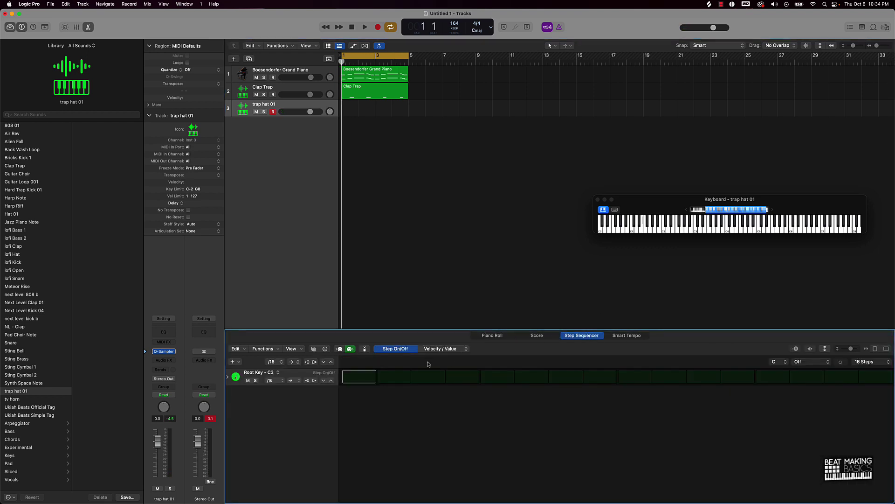
pyautogui.click(348, 378)
pyautogui.click(428, 377)
pyautogui.click(497, 377)
pyautogui.click(566, 377)
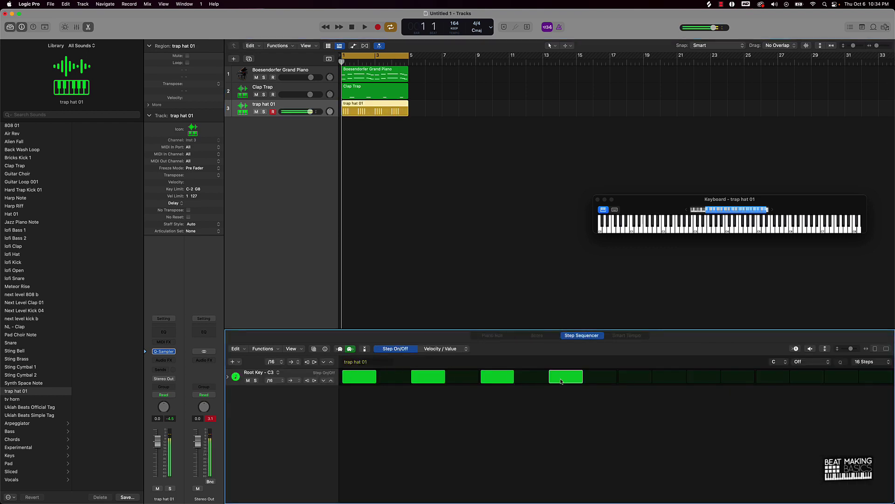
pyautogui.click(636, 376)
pyautogui.click(707, 378)
pyautogui.click(776, 377)
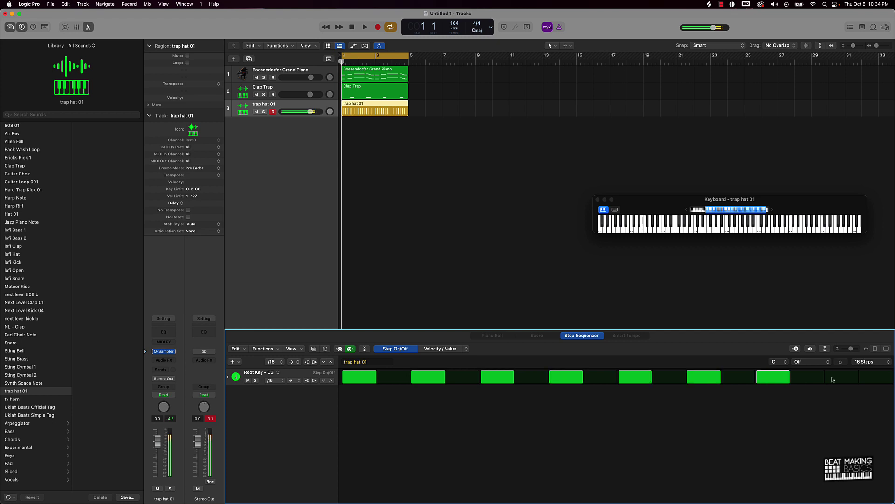
pyautogui.click(837, 378)
# Expand the Root Key – C3 row and set its three subrows to Note, Note Repeat and Velocity.
pyautogui.click(228, 378)
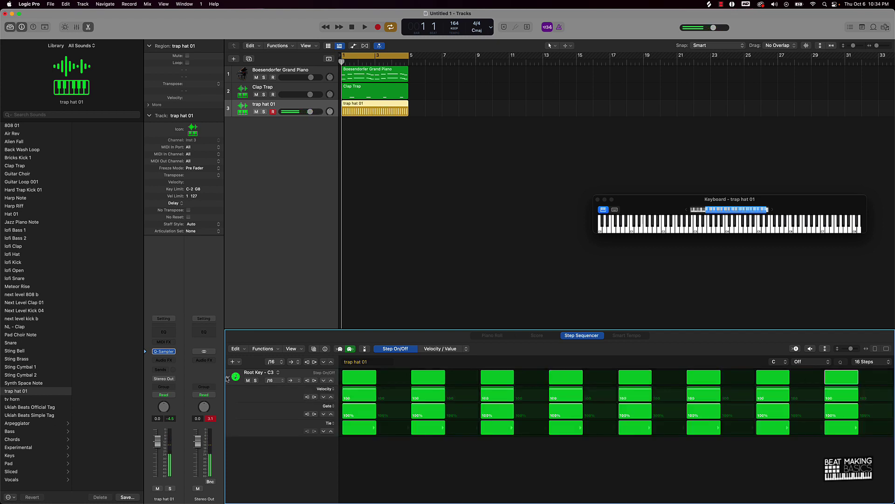
pyautogui.click(328, 390)
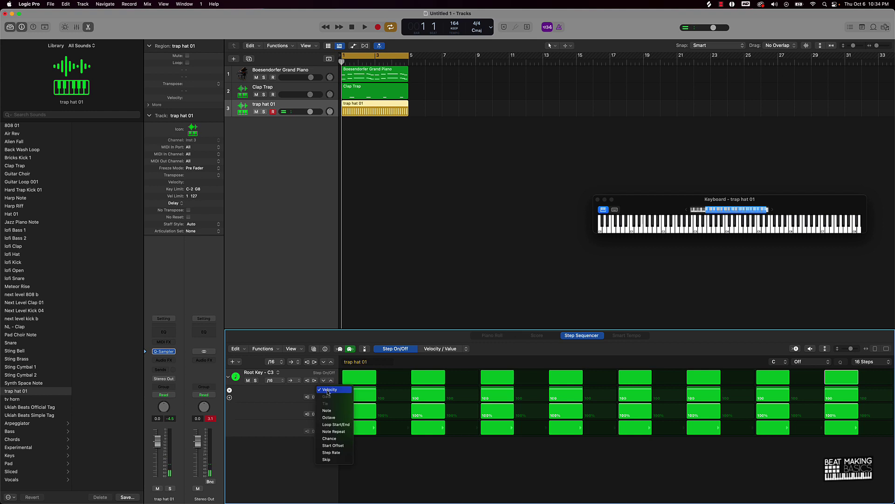
pyautogui.click(326, 410)
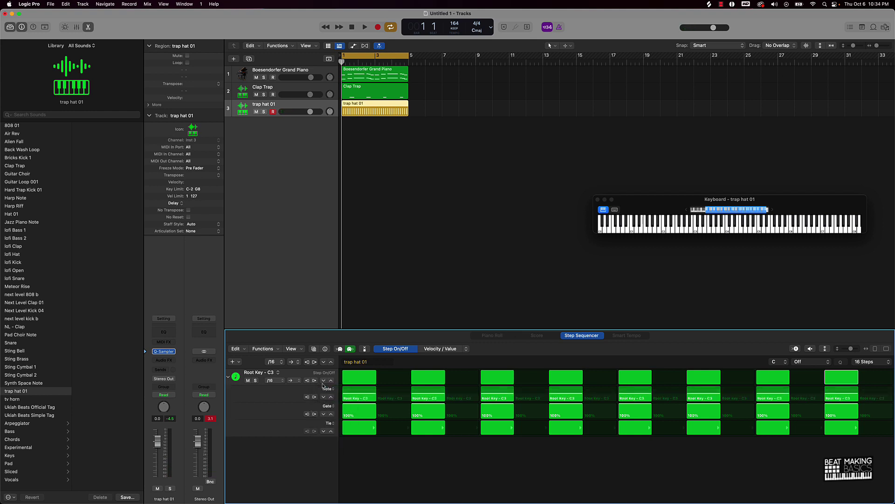
pyautogui.click(326, 406)
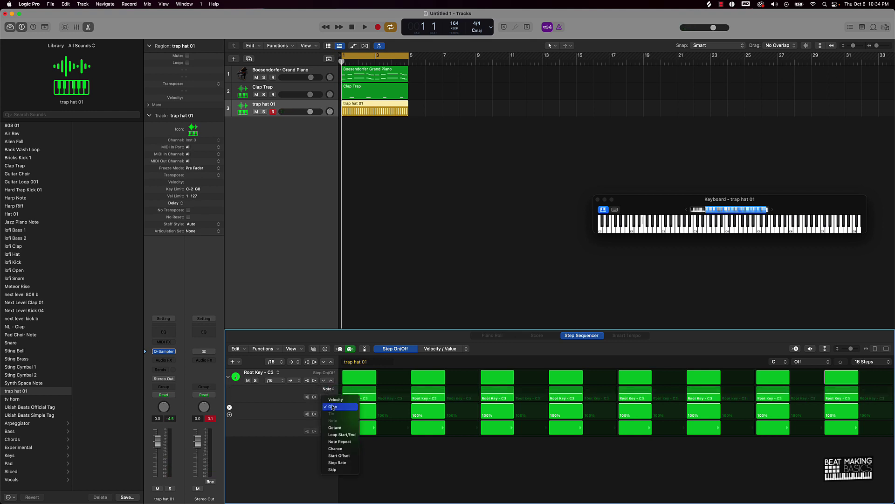
pyautogui.click(341, 441)
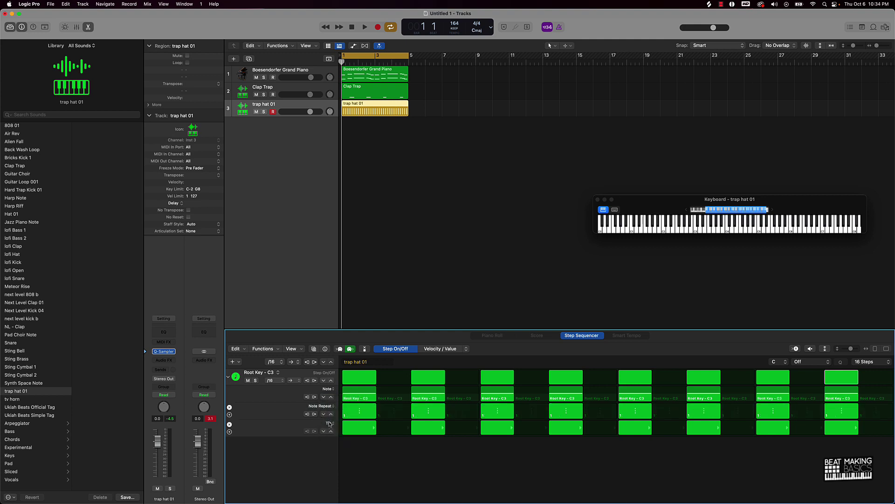
pyautogui.click(329, 424)
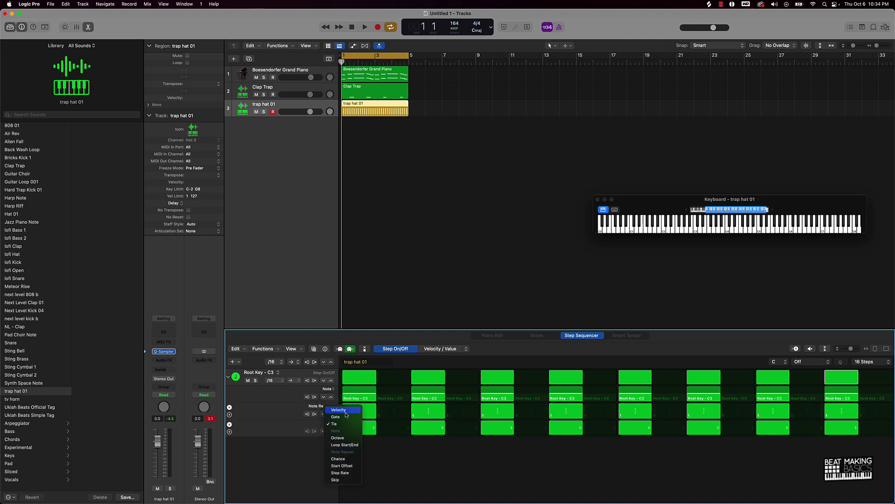
pyautogui.click(344, 410)
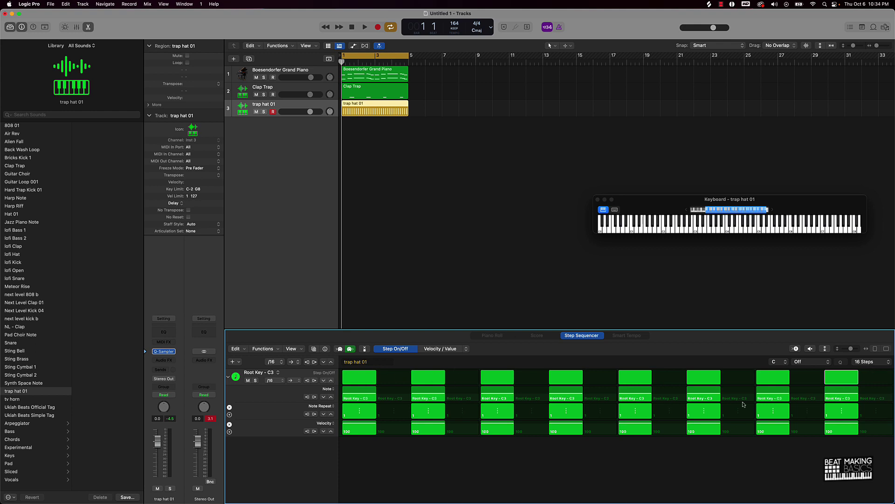
# Extend the trap hat 01 pattern length to 64 Steps and start playback.
pyautogui.click(863, 363)
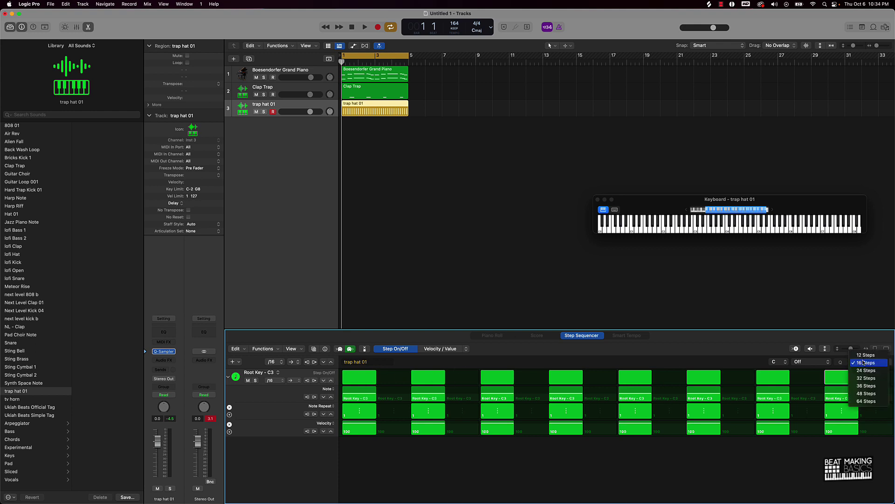
pyautogui.click(865, 402)
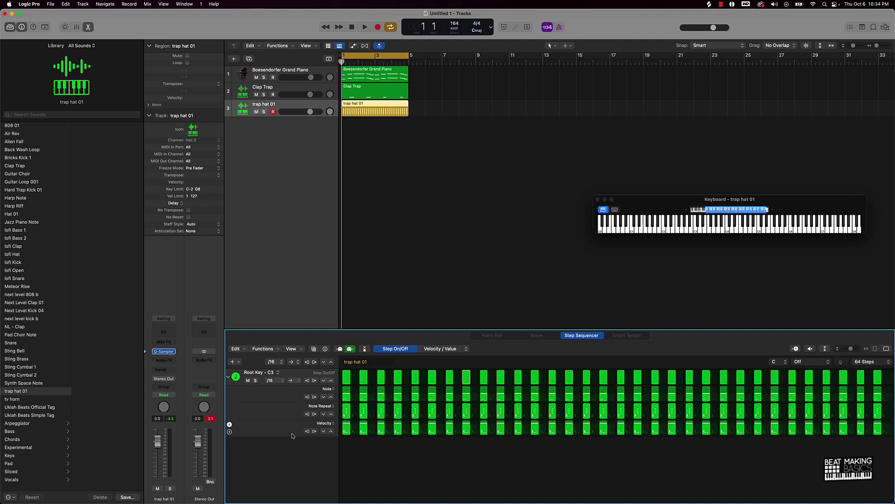
pyautogui.press('space')
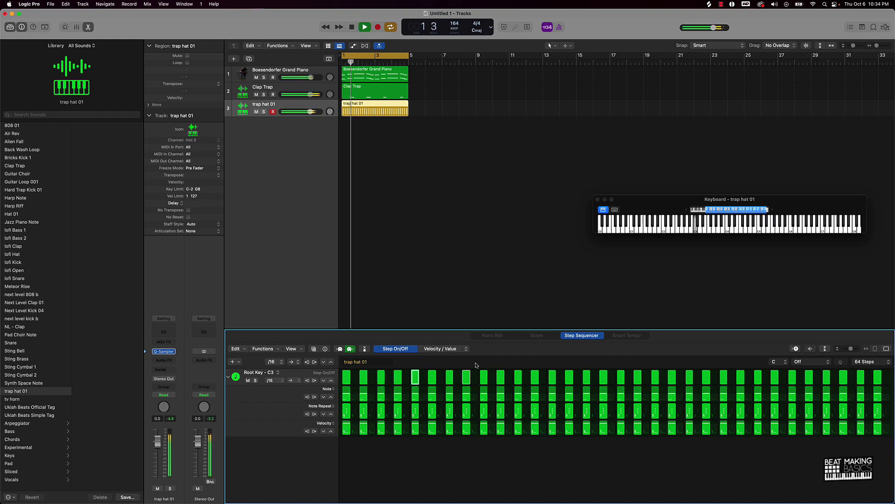
# Add extra hi-hat hits on steps 16 and 48 during playback, trying and removing hits on steps 26 and 46.
pyautogui.click(476, 377)
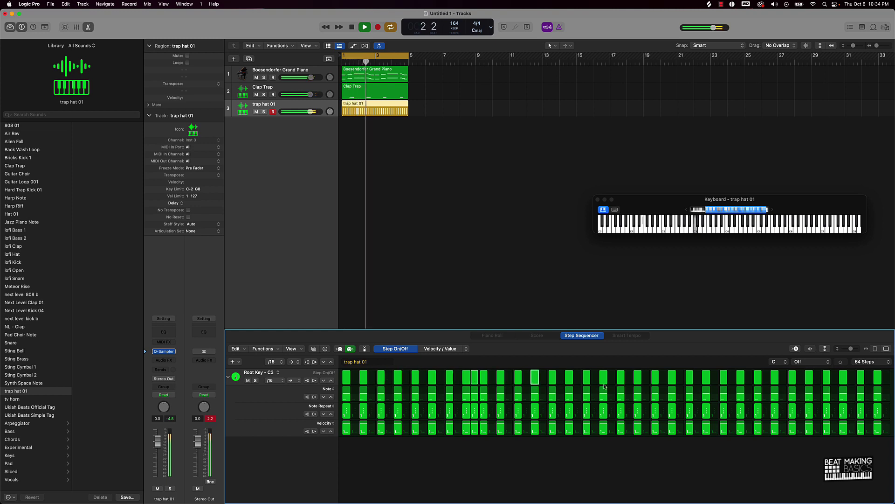
pyautogui.click(561, 377)
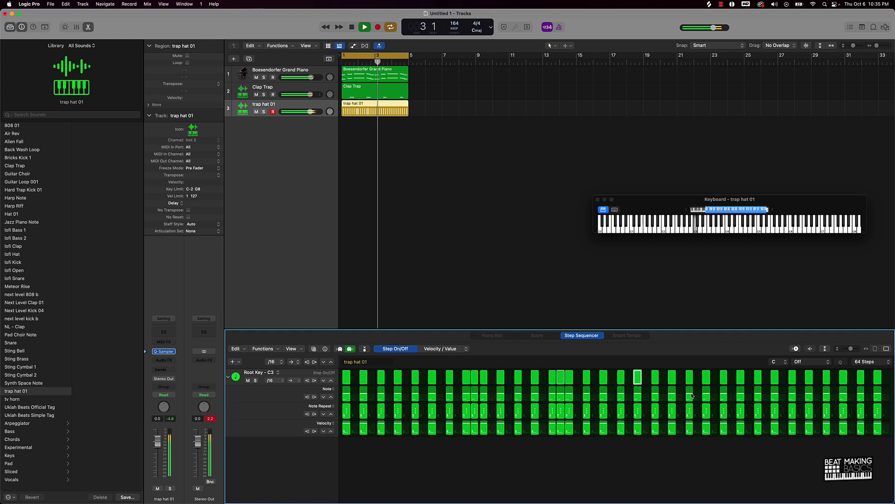
pyautogui.click(561, 377)
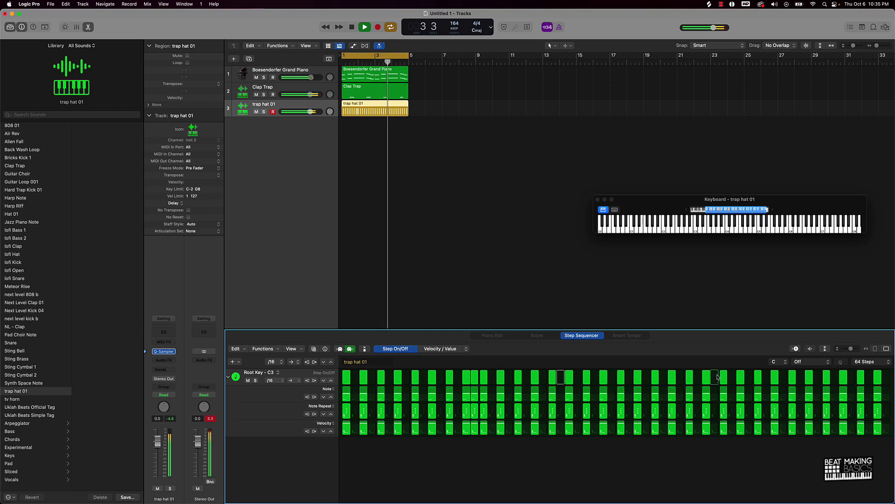
pyautogui.click(734, 377)
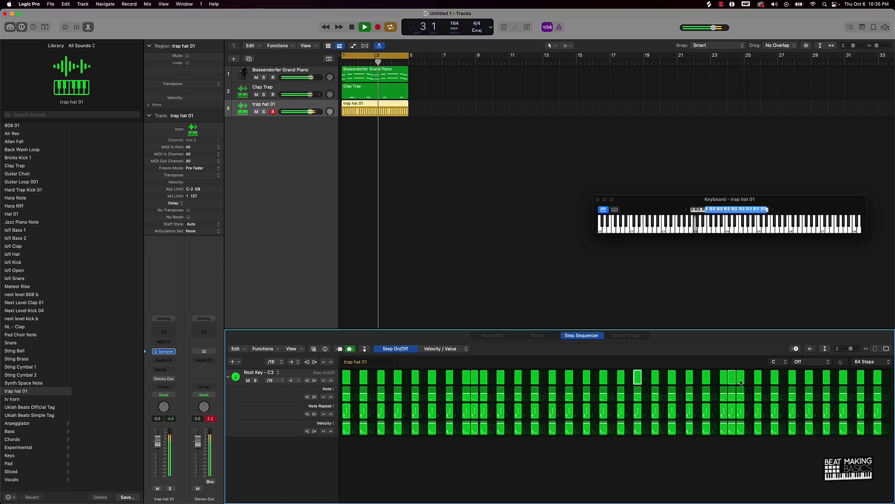
pyautogui.click(736, 378)
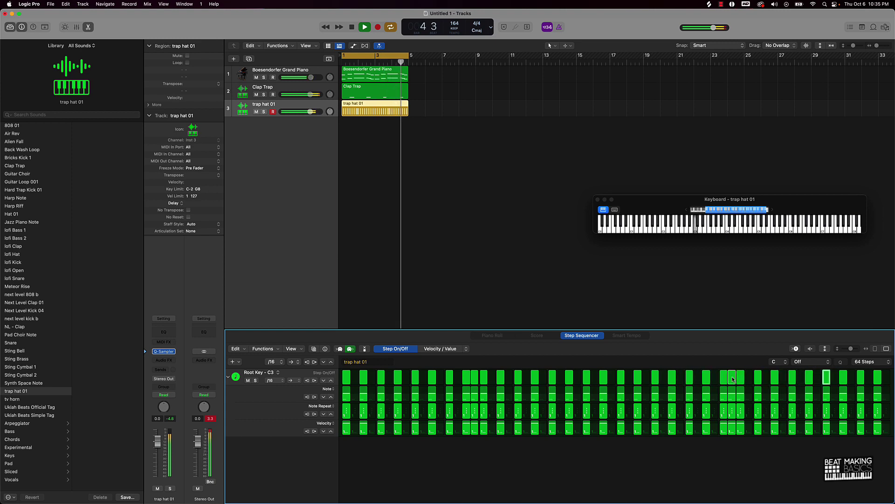
pyautogui.click(750, 378)
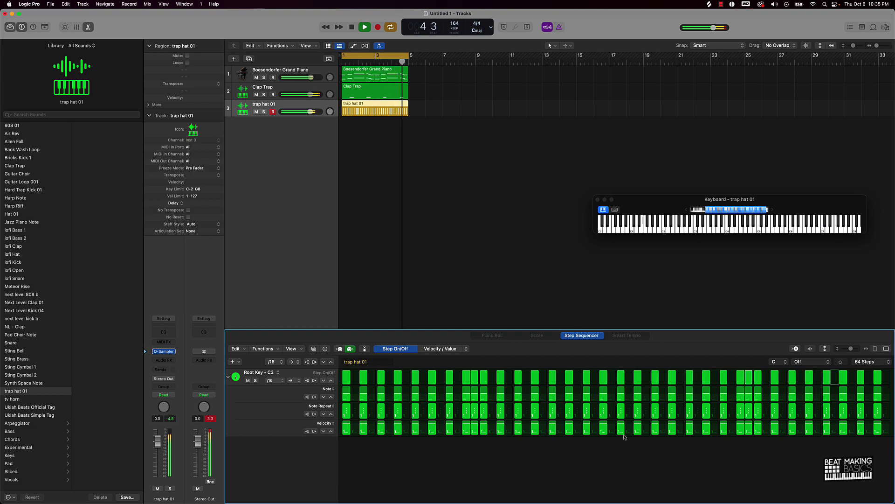
# Pause playback, set Note Repeat on step 5 to 5 for a hi-hat roll, and resume playback.
pyautogui.press('space')
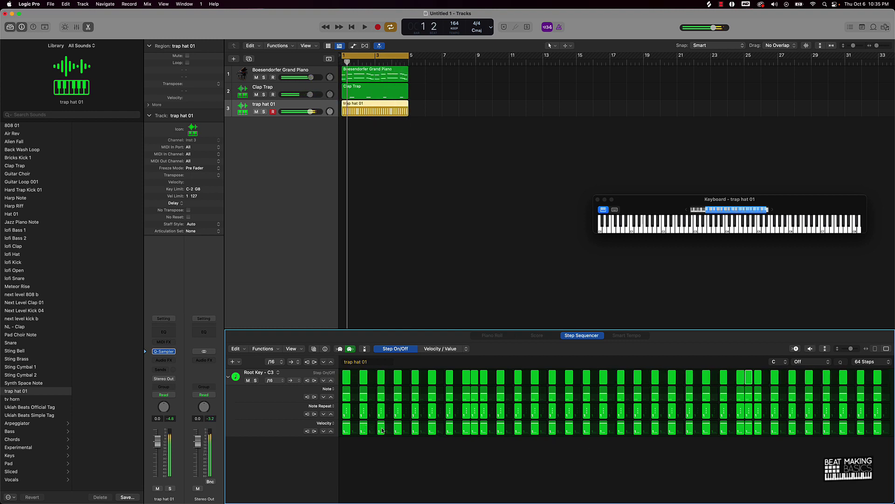
pyautogui.moveTo(381, 413); pyautogui.dragTo(381, 414)
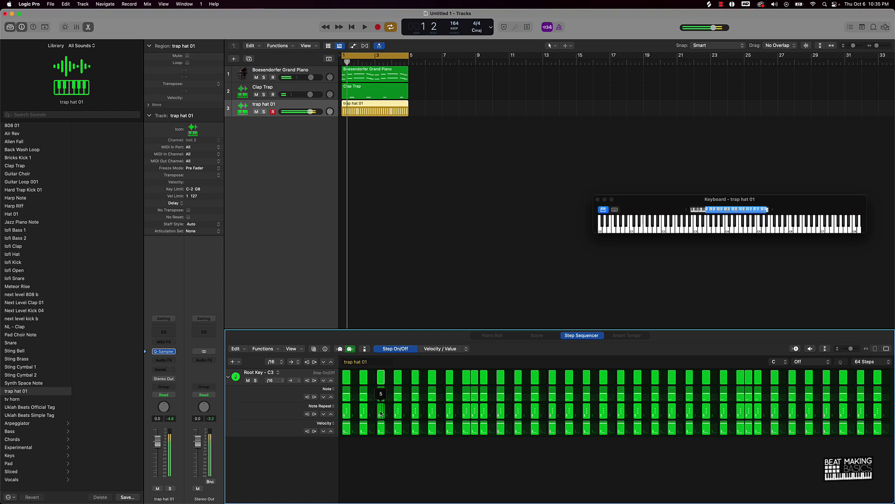
pyautogui.press('space')
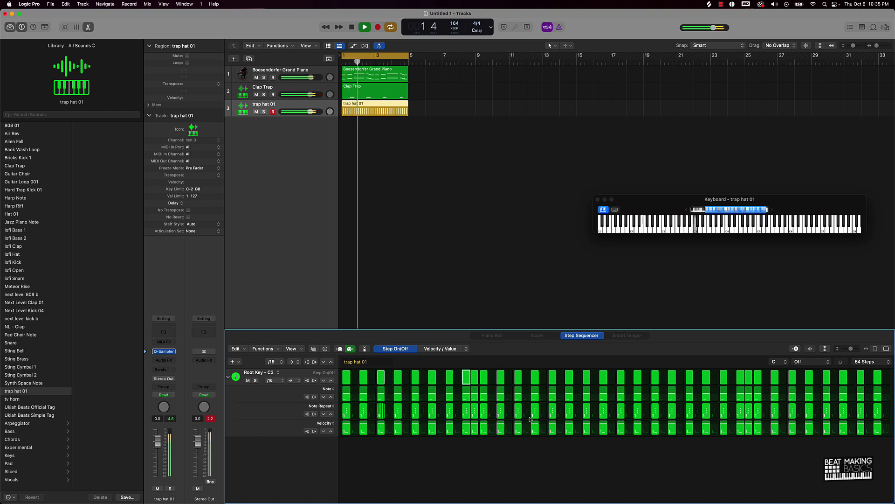
# Move the extra hit from step 16 to step 18 and set Note Repeat on step 37 to 5.
pyautogui.click(475, 377)
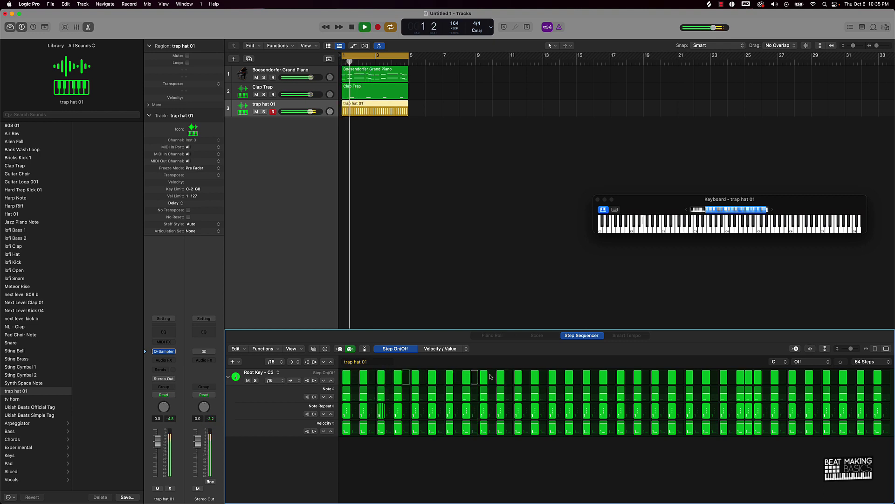
pyautogui.click(493, 376)
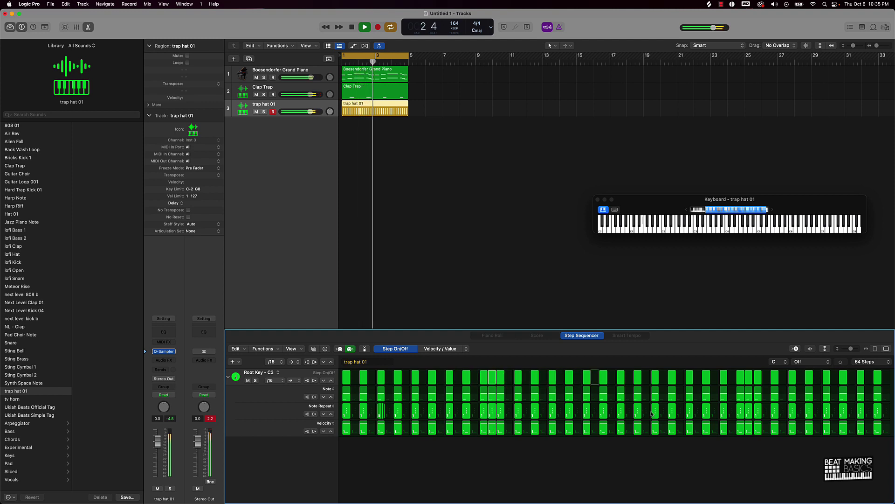
pyautogui.press('space')
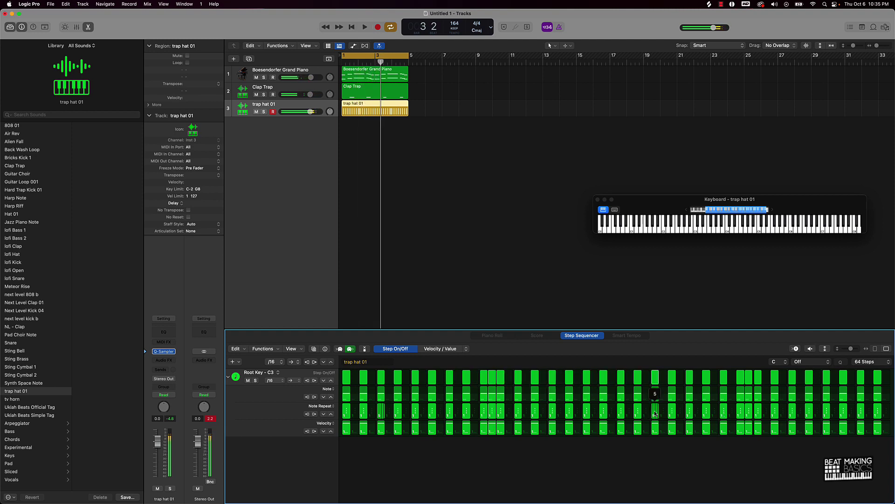
pyautogui.press('space')
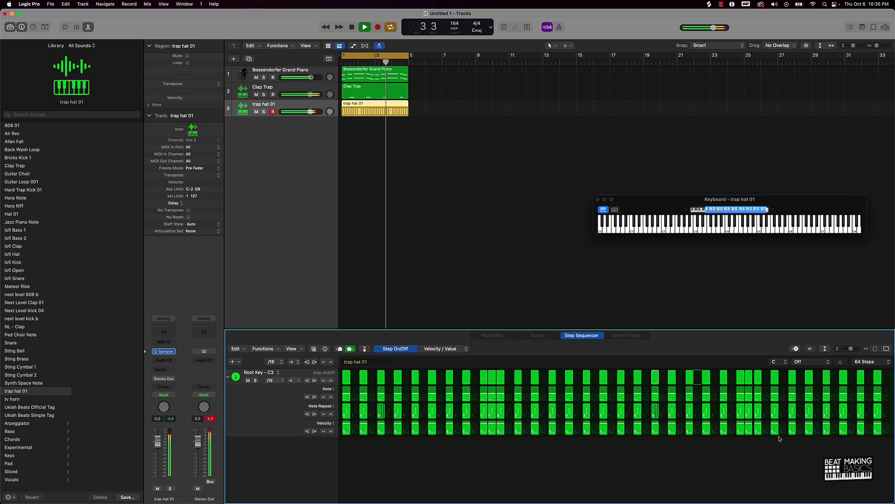
# Move the extra hi-hat hit from step 48 to step 50 and stop playback.
pyautogui.click(749, 377)
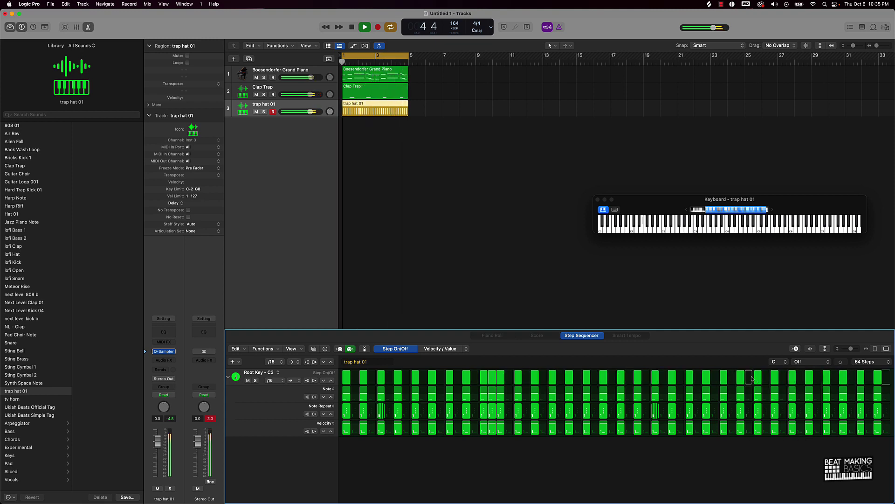
pyautogui.click(766, 377)
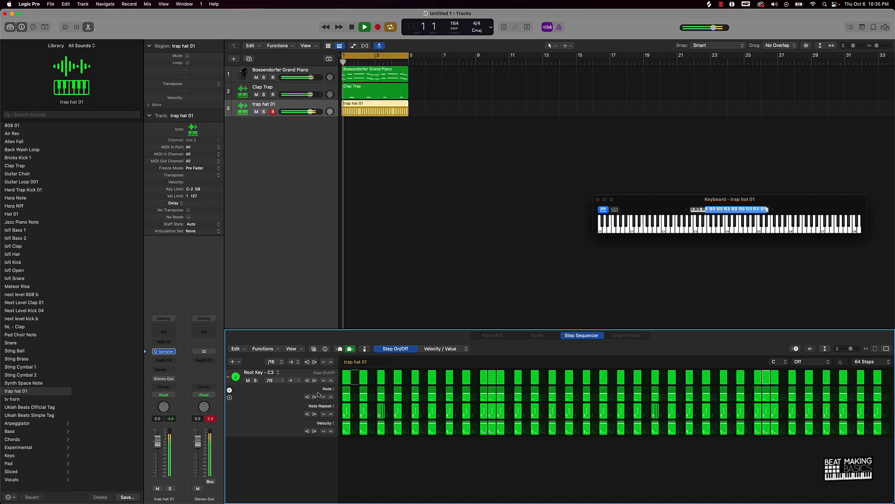
pyautogui.press('space')
# Change the hi-hat pattern row's note from the root key to G#2 and audition the pattern.
pyautogui.click(277, 373)
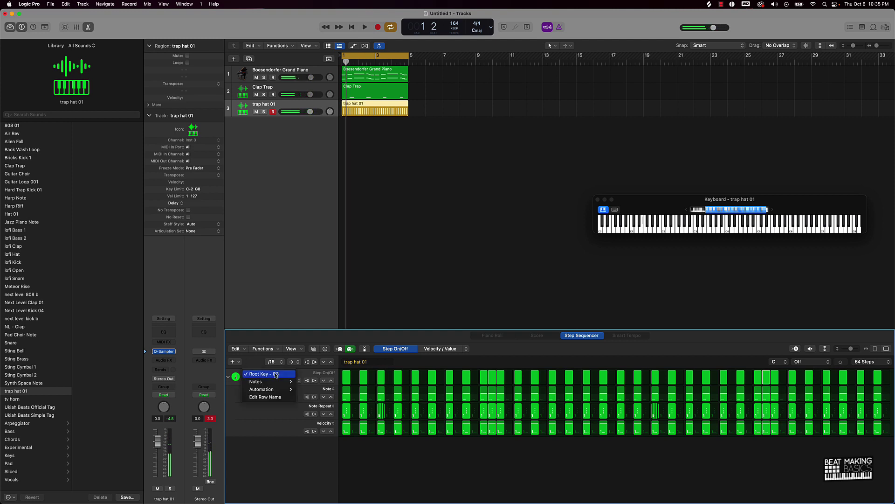
pyautogui.moveTo(268, 382)
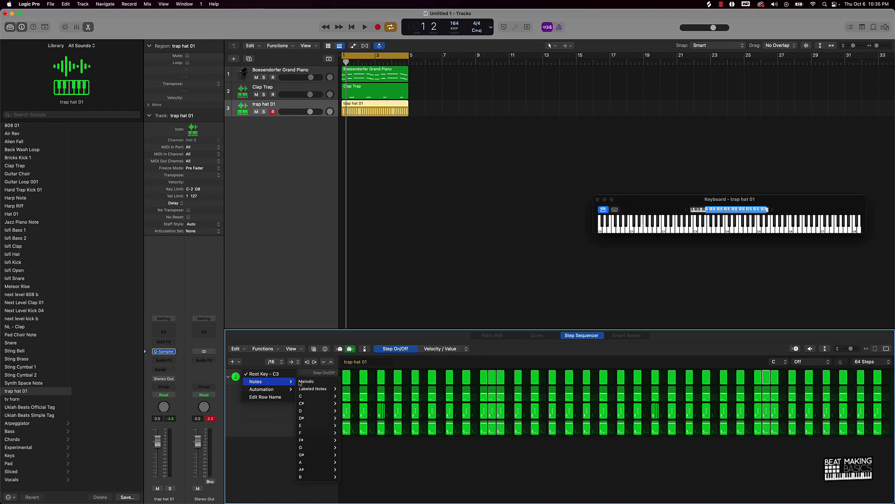
pyautogui.moveTo(325, 400)
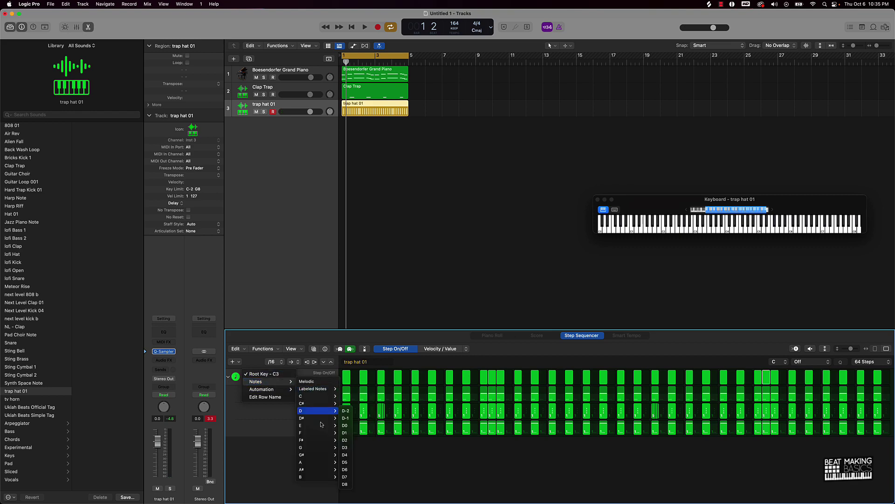
pyautogui.moveTo(321, 434)
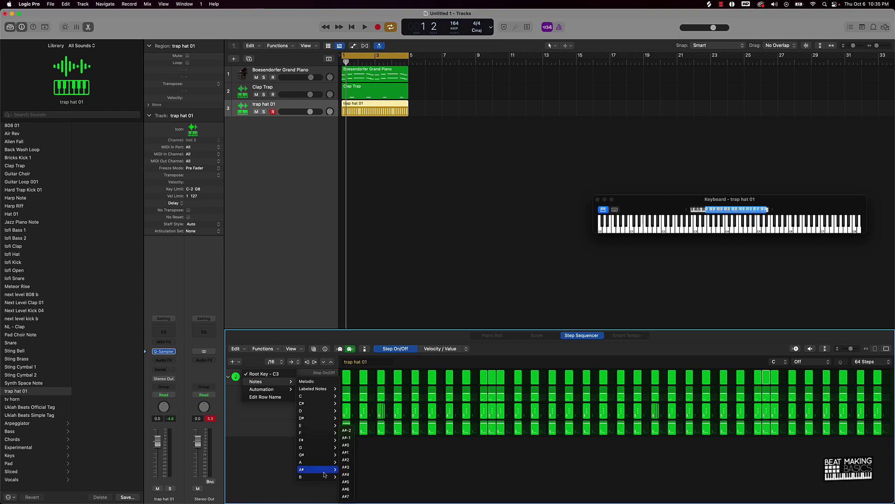
pyautogui.moveTo(319, 454)
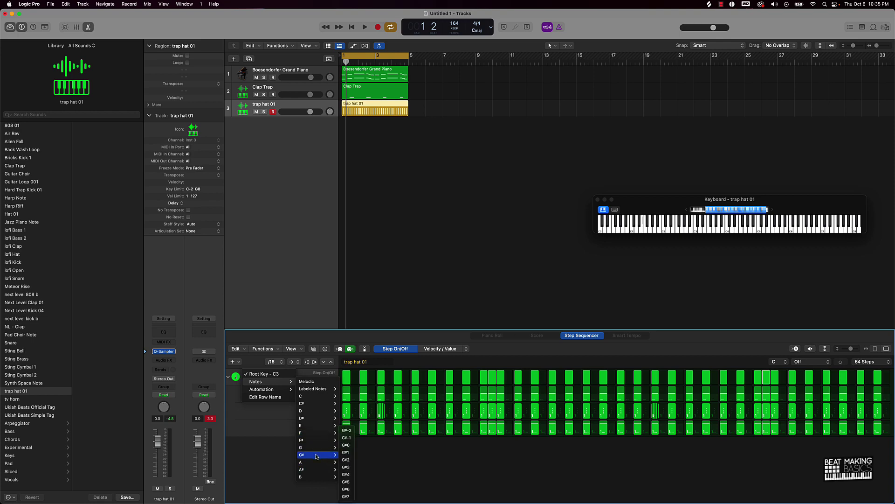
pyautogui.click(350, 461)
pyautogui.press('space')
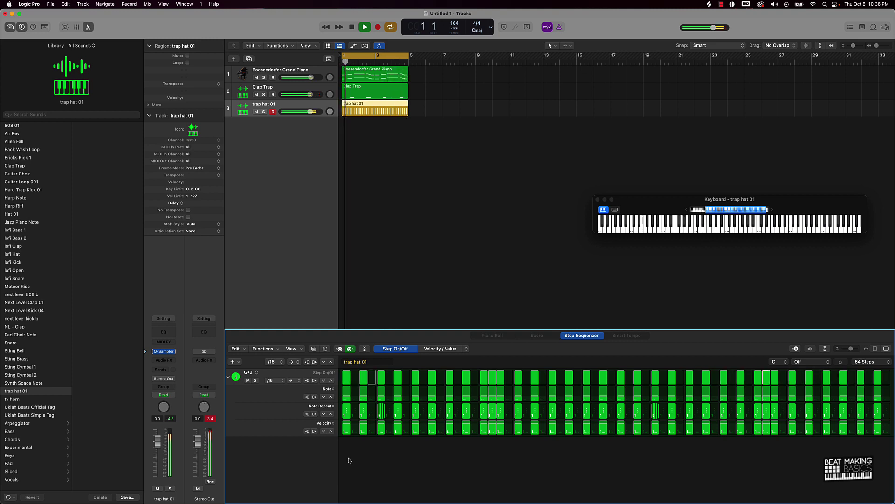
pyautogui.press('space')
# Create a new software instrument track using the Default Patch.
pyautogui.click(443, 215)
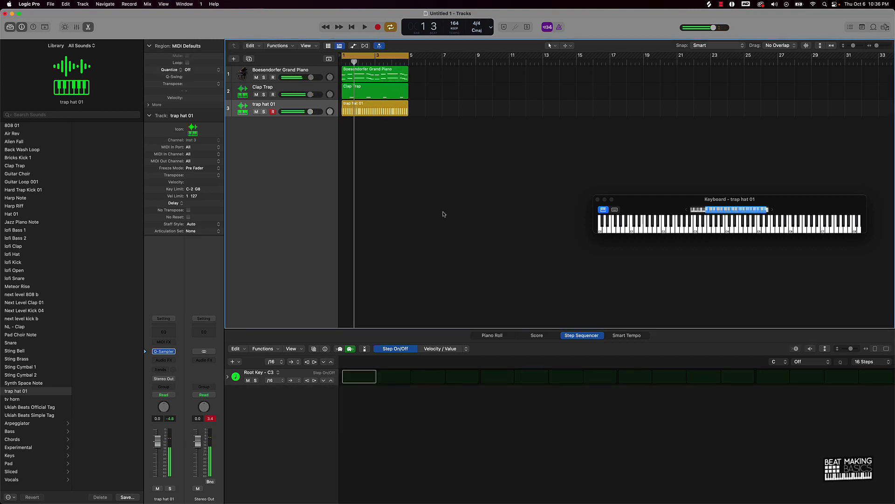
pyautogui.click(233, 60)
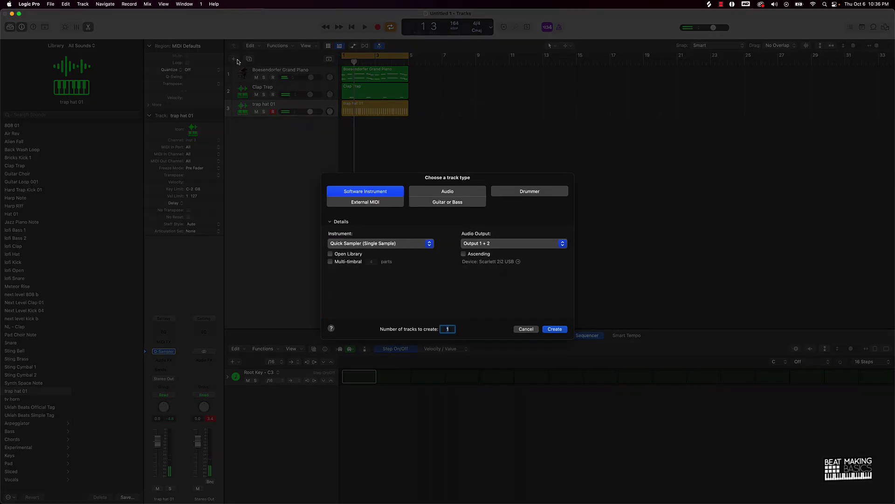
pyautogui.click(378, 244)
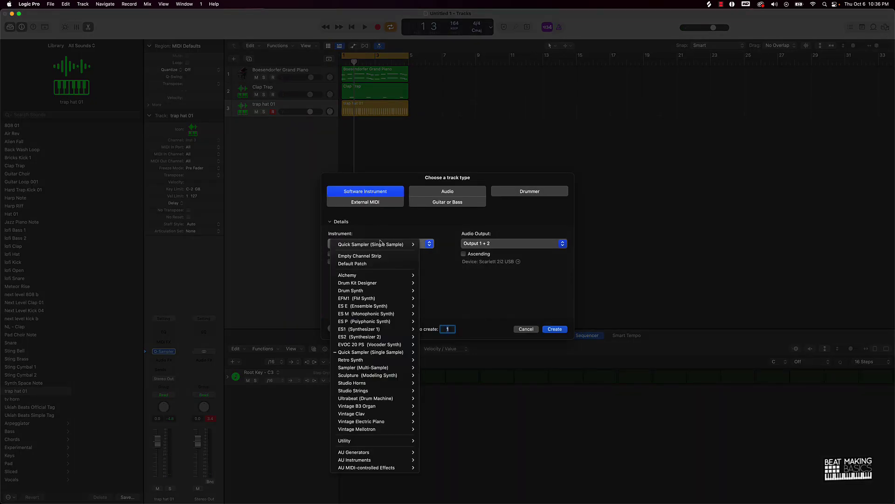
pyautogui.click(351, 264)
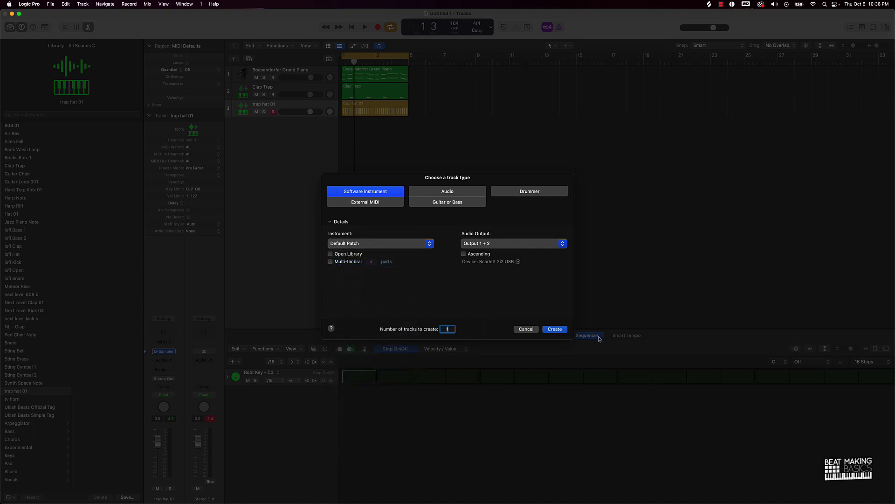
pyautogui.click(555, 330)
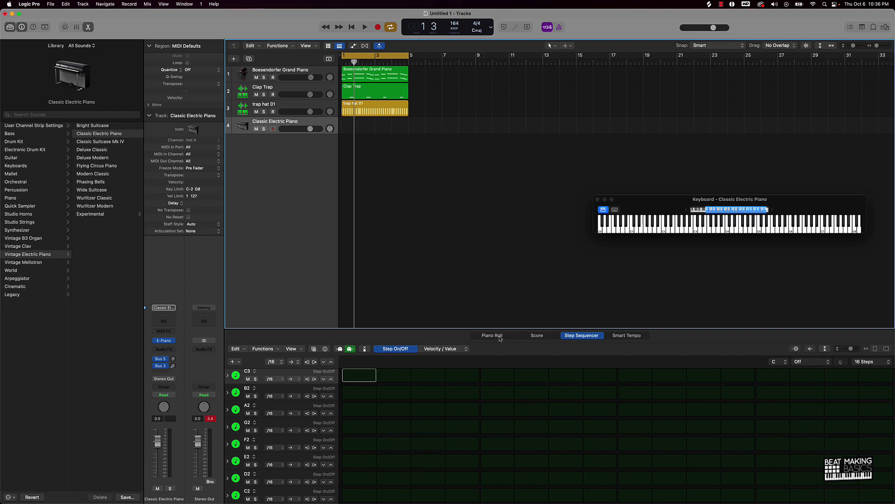
# Show the Piano Roll, search the library for "tub" and load the Tubular Bells patch on the new track.
pyautogui.click(494, 335)
pyautogui.click(44, 114)
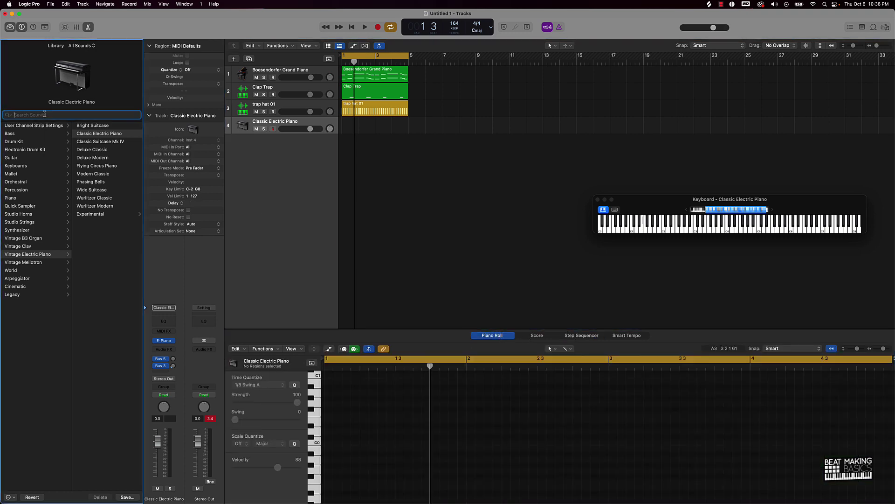
pyautogui.write('tub')
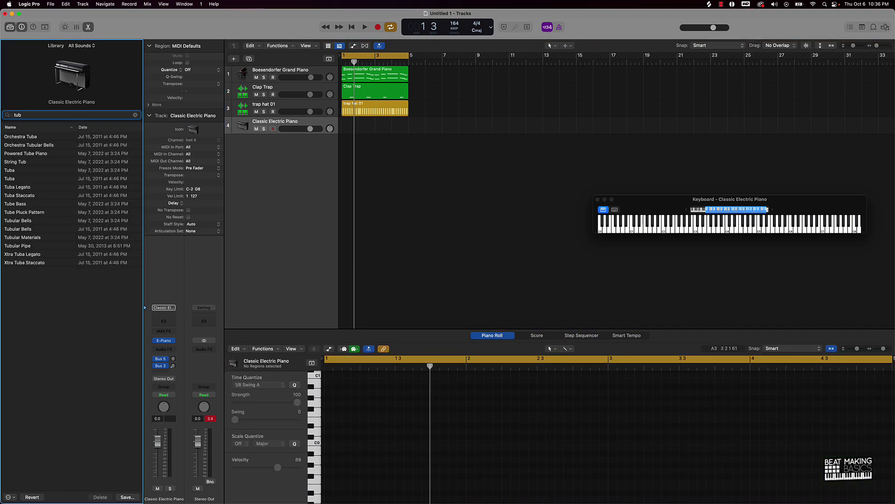
pyautogui.click(20, 221)
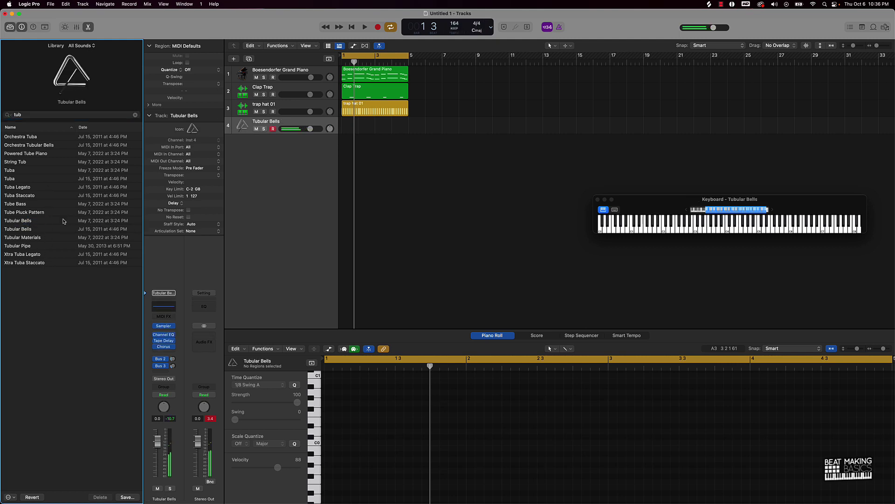
# Record a Tubular Bells part at the start of the loop, extend its region to bar 5 and stop playback.
pyautogui.press('r')
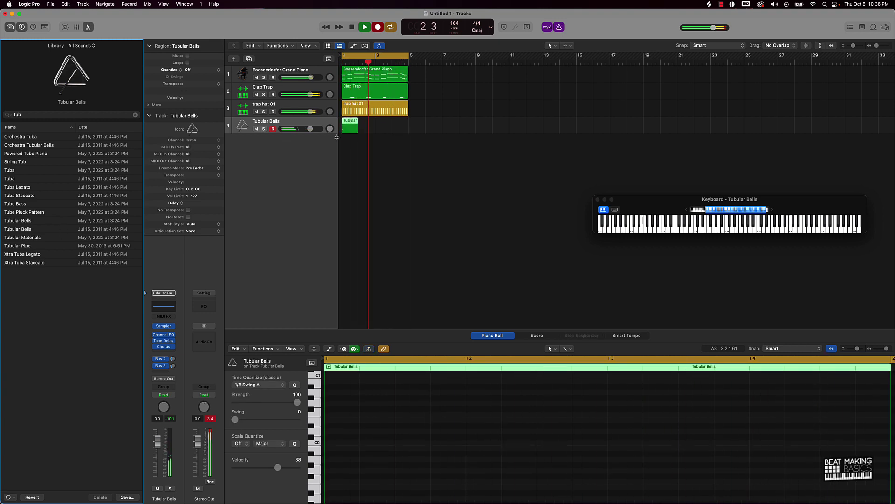
pyautogui.press('r')
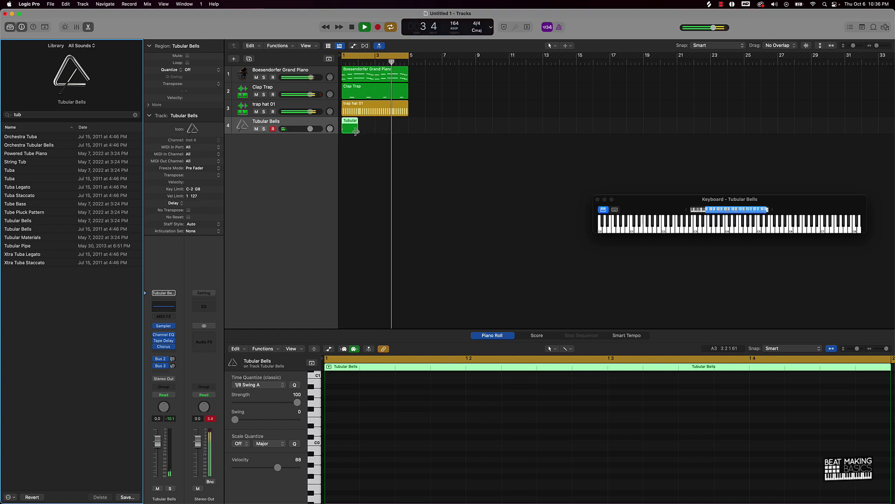
pyautogui.moveTo(359, 129); pyautogui.dragTo(407, 127)
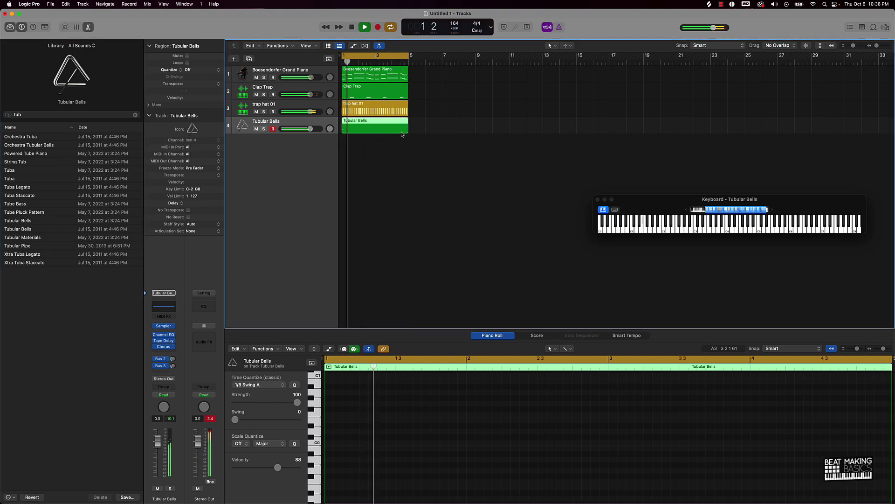
pyautogui.press('space')
pyautogui.click(365, 166)
# Create a new software instrument track with a stereo Quick Sampler (Single Sample).
pyautogui.moveTo(387, 502)
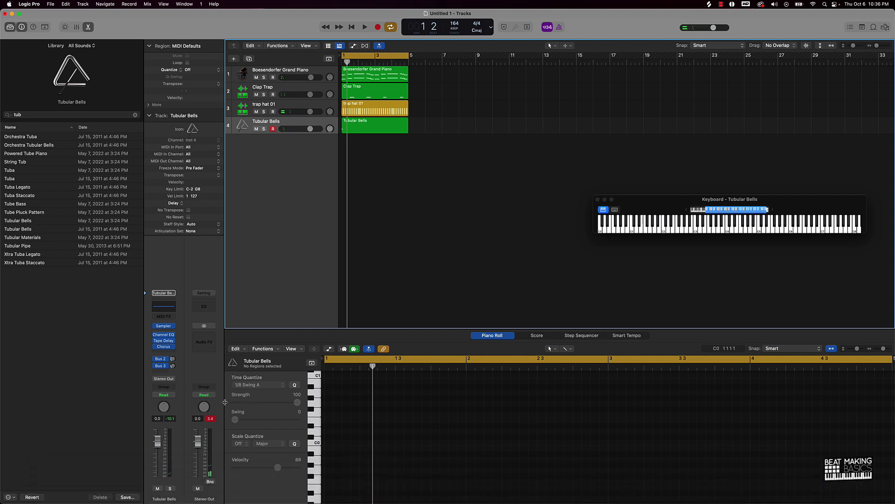
pyautogui.moveTo(489, 501)
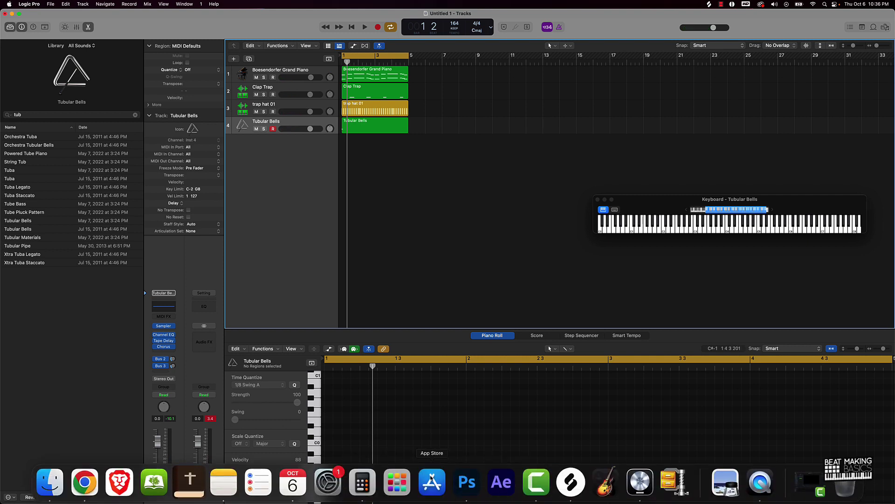
pyautogui.click(234, 59)
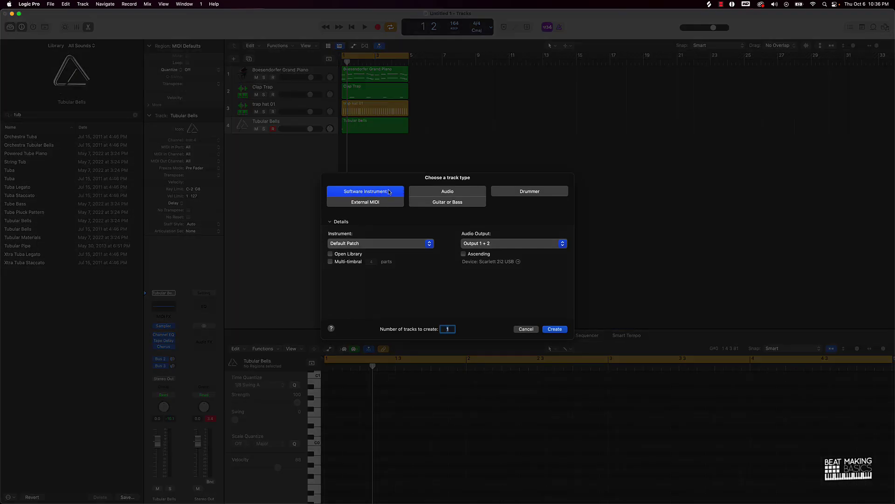
pyautogui.click(359, 242)
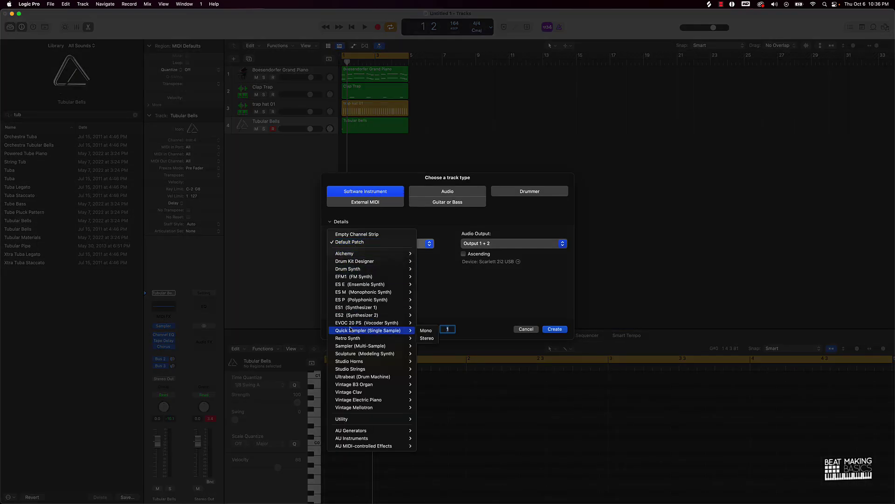
pyautogui.click(427, 338)
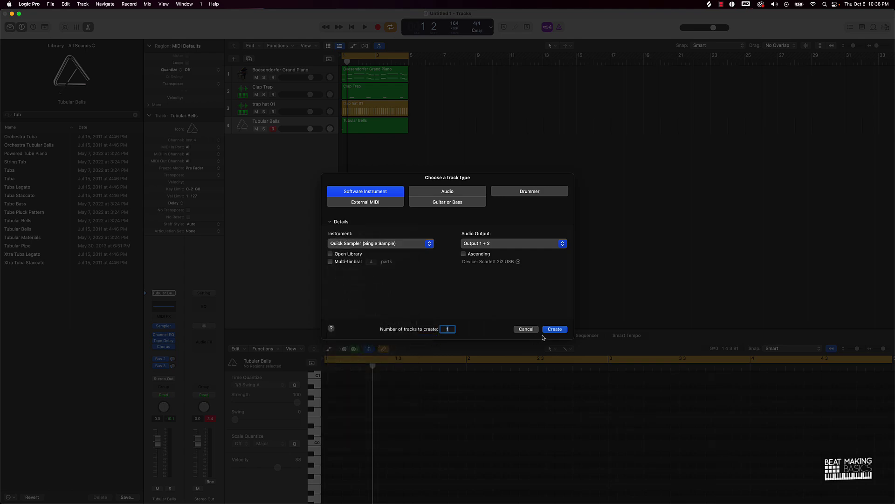
pyautogui.click(546, 330)
# Switch to Splice and search the samples for "wah".
pyautogui.moveTo(504, 498)
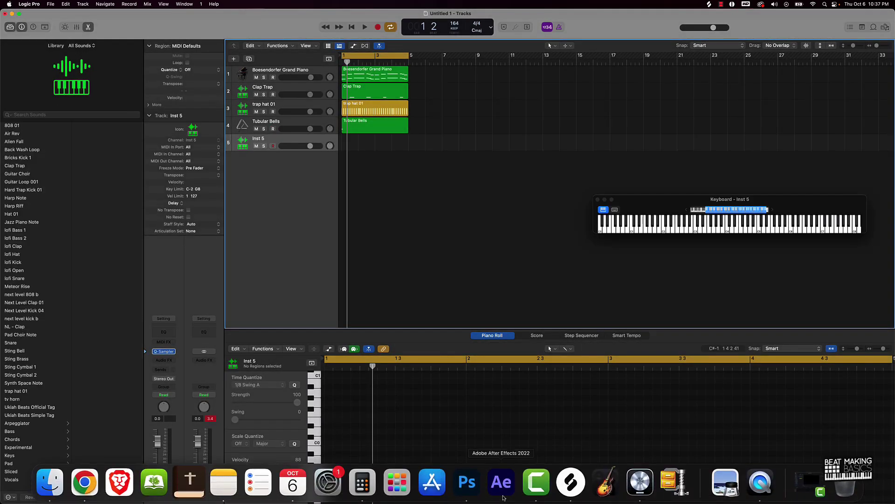
pyautogui.click(571, 482)
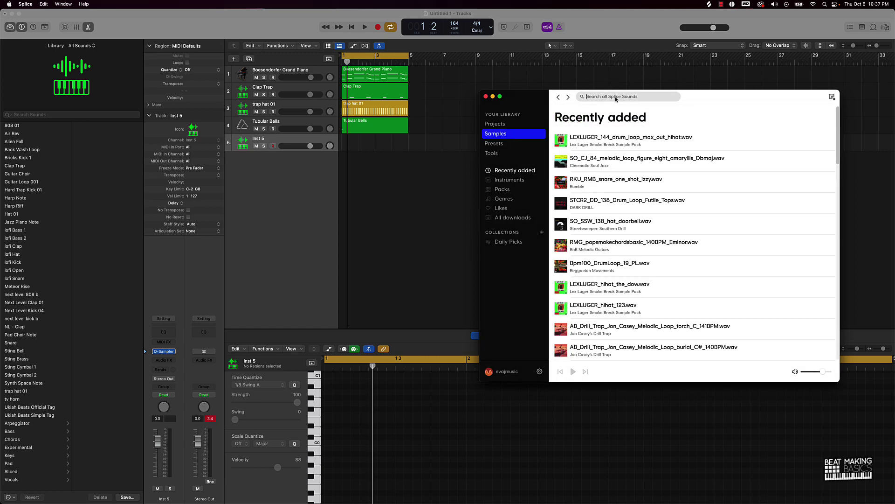
pyautogui.press('Return')
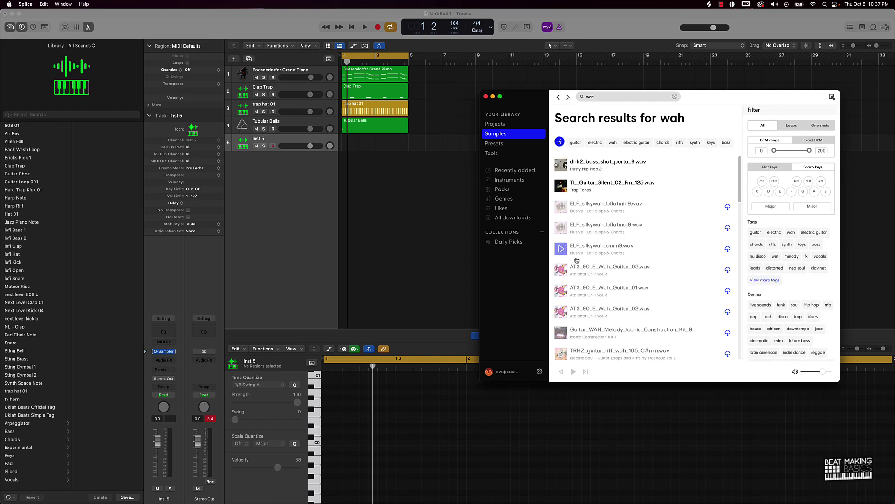
# Audition several wah samples, from Wah.wav up the results list to the Standalone-Music_GTRE_House_Funk_Guitar chord sample.
pyautogui.scroll(-10, 589, 186)
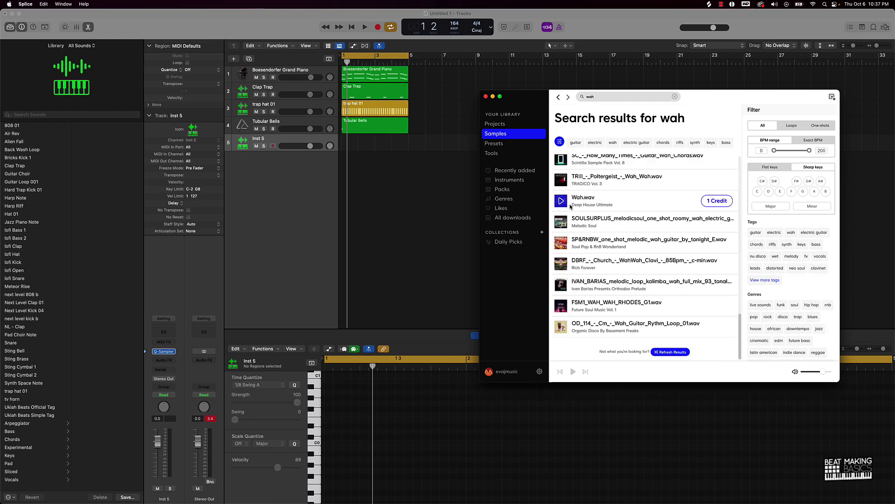
pyautogui.click(563, 200)
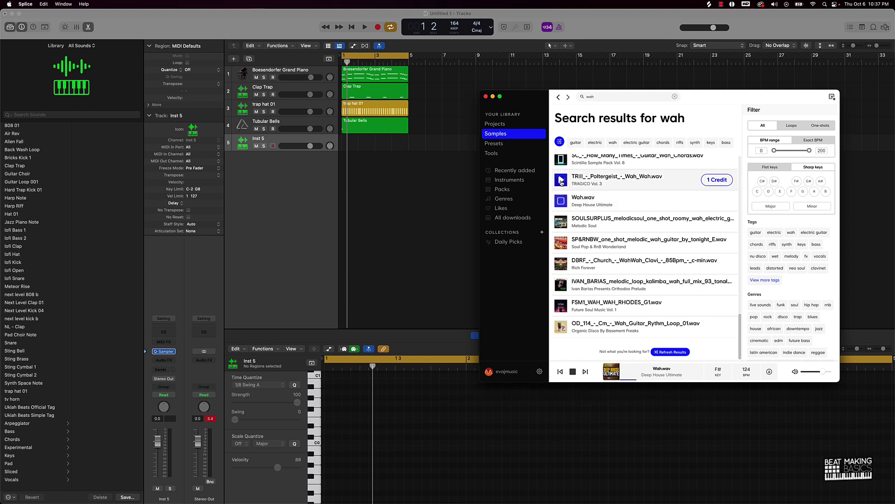
pyautogui.click(562, 179)
pyautogui.scroll(3, 564, 203)
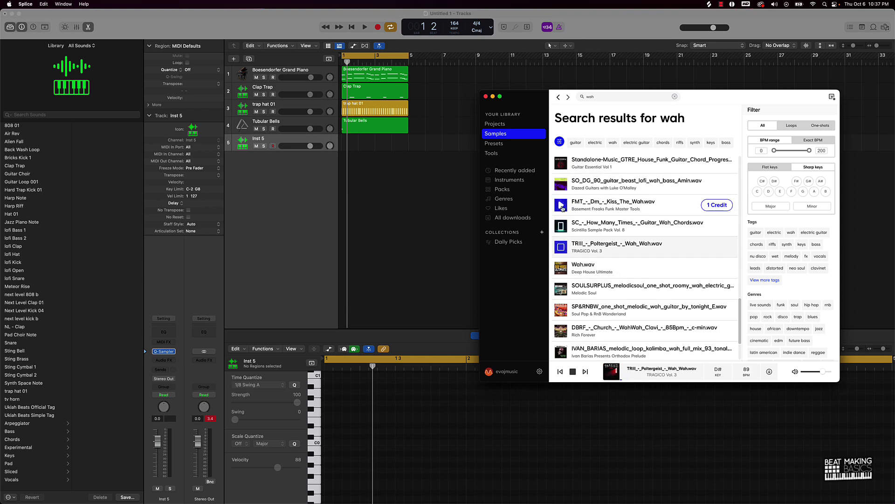
pyautogui.click(562, 226)
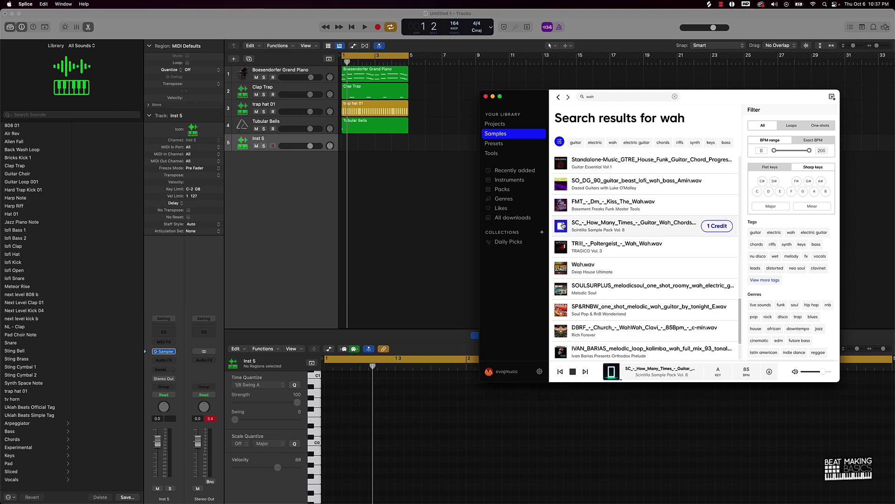
pyautogui.click(562, 206)
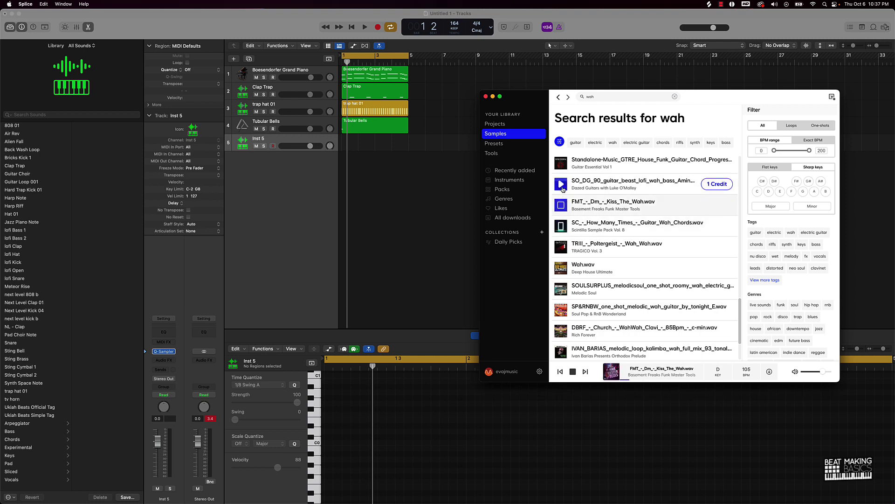
pyautogui.click(562, 184)
pyautogui.click(561, 164)
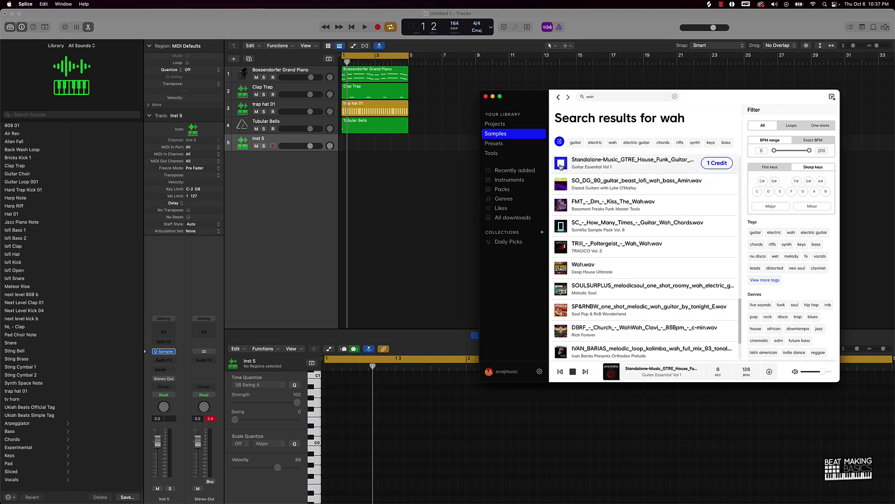
pyautogui.scroll(2, 561, 166)
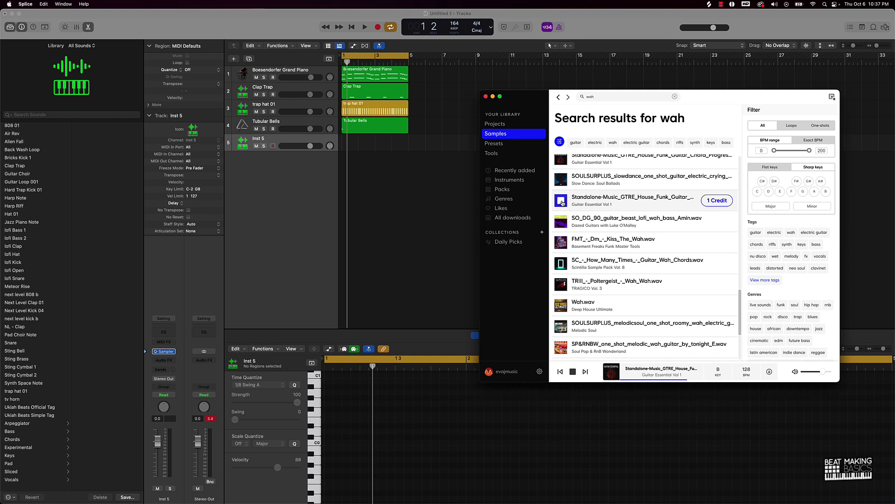
# Download the Standalone-Music_GTRE_House_Funk_Guitar chord sample and load it into Quick Sampler on the Inst 5 track.
pyautogui.click(713, 201)
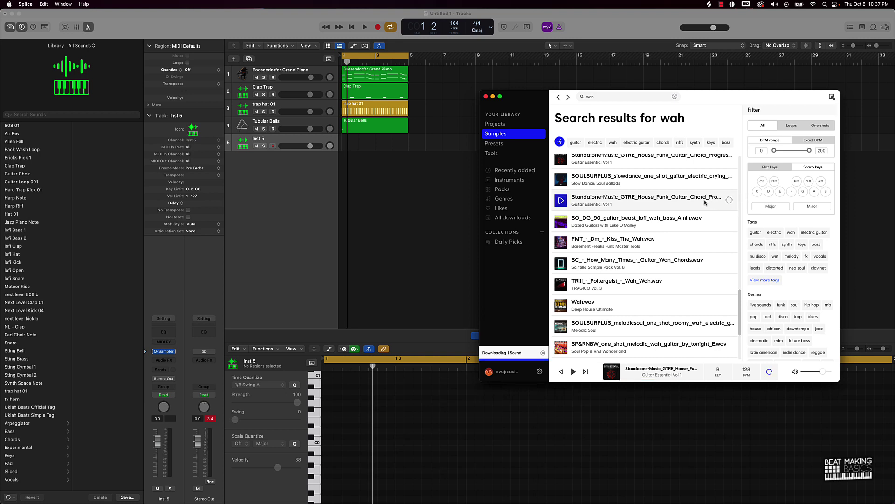
pyautogui.moveTo(705, 202); pyautogui.dragTo(340, 238)
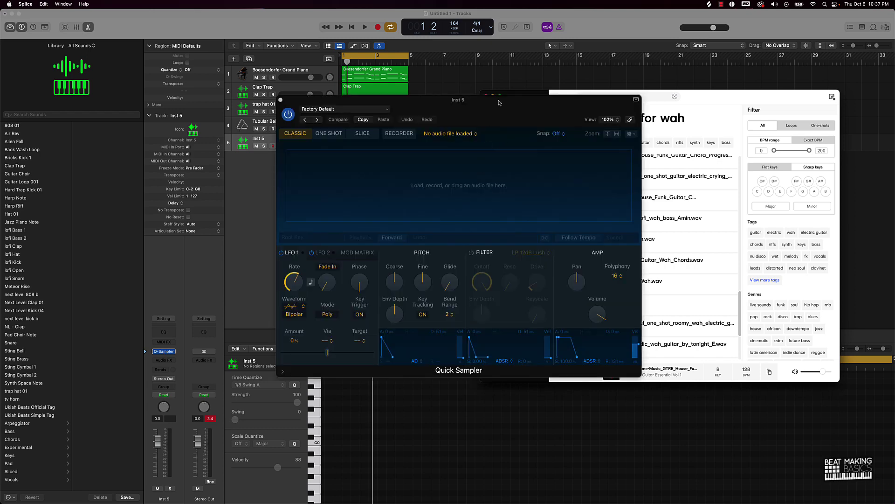
pyautogui.moveTo(510, 116); pyautogui.dragTo(415, 153)
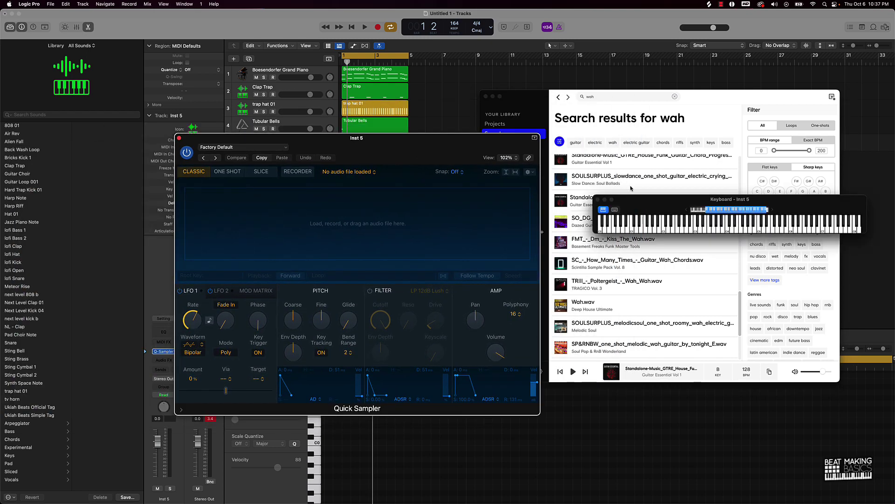
pyautogui.click(645, 114)
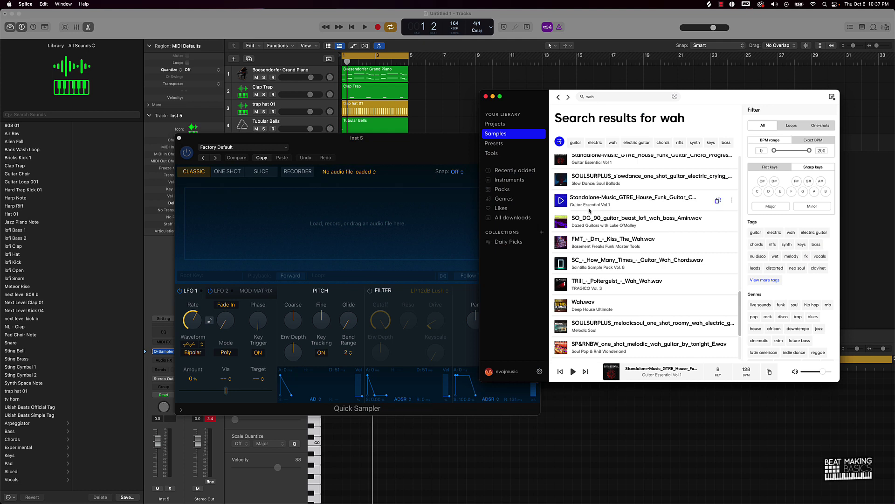
pyautogui.click(563, 223)
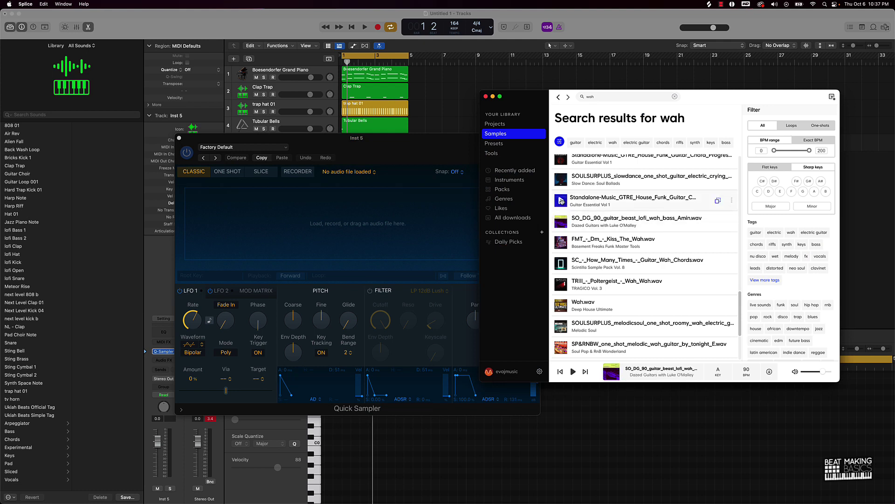
pyautogui.click(558, 201)
pyautogui.moveTo(592, 201); pyautogui.dragTo(301, 226)
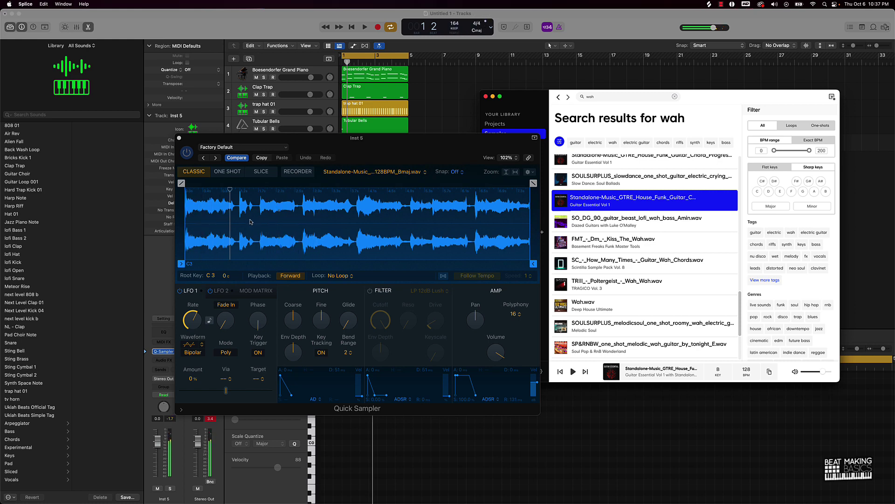
# Trim the funk guitar sample to one short chord starting at 1.624 s, fade out its end and turn on Flex.
pyautogui.moveTo(185, 252); pyautogui.dragTo(260, 255)
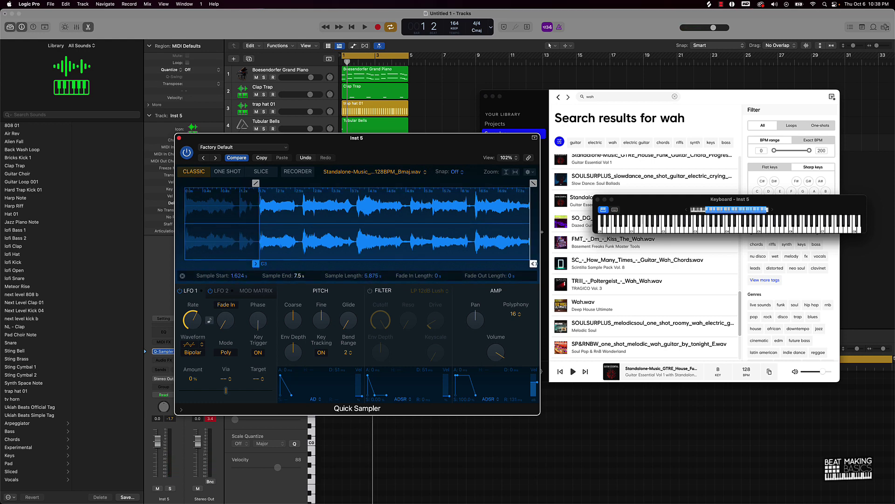
pyautogui.moveTo(533, 263); pyautogui.dragTo(301, 260)
pyautogui.moveTo(306, 183); pyautogui.dragTo(295, 184)
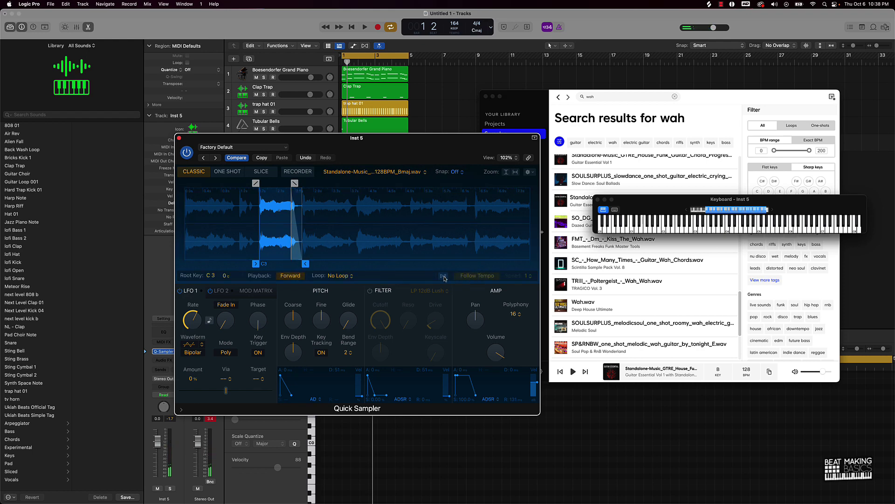
pyautogui.click(443, 276)
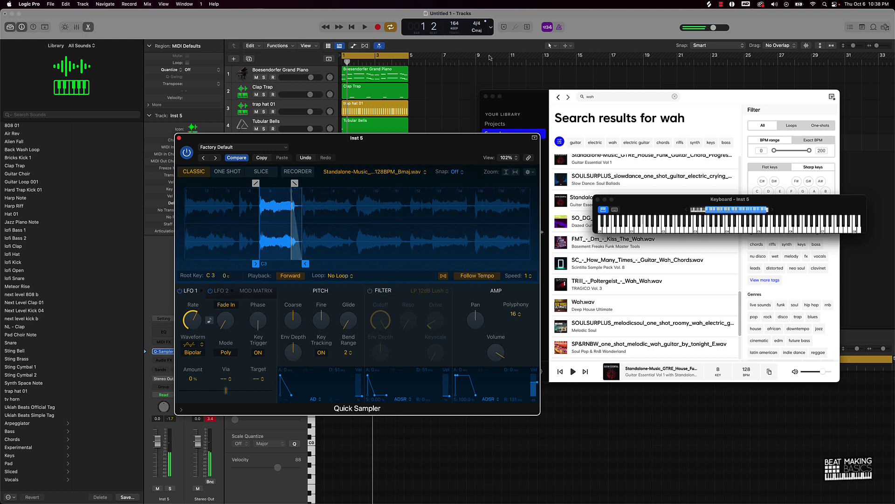
# Switch to Splice and audition the SOULSURPLUS goldenera and heatwave loops and OS_VE_90_Emin_Purple_Guitar_Wah.wav.
pyautogui.click(557, 110)
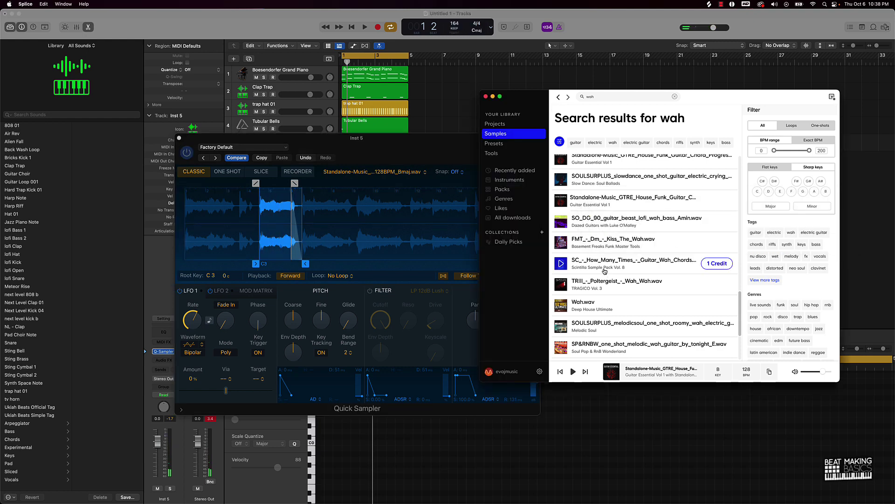
pyautogui.scroll(3, 605, 272)
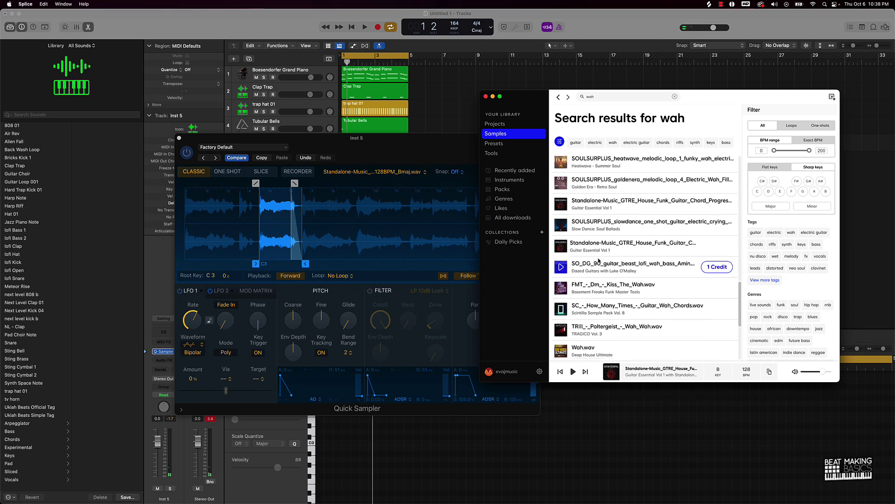
pyautogui.click(562, 191)
pyautogui.scroll(3, 562, 219)
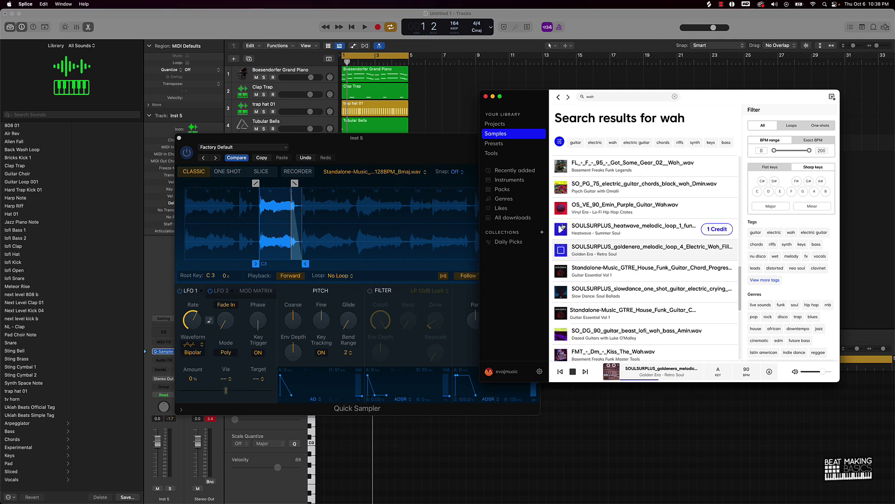
pyautogui.click(561, 230)
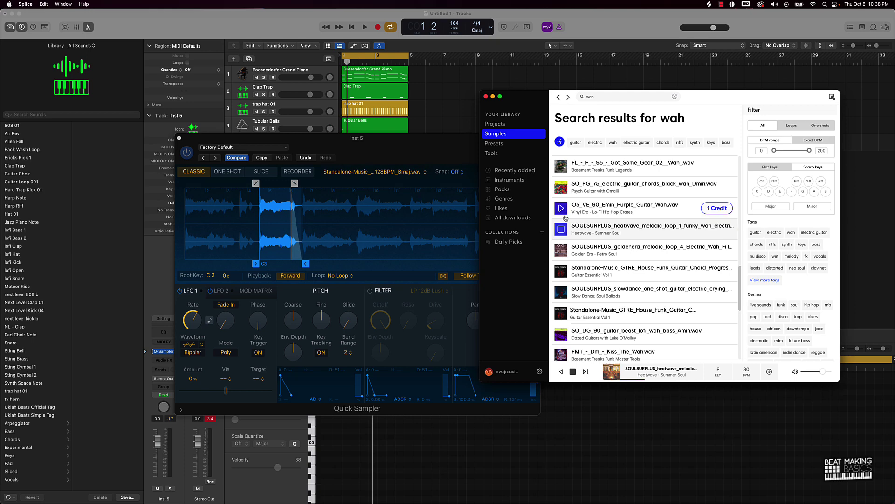
pyautogui.click(561, 208)
pyautogui.scroll(3, 565, 253)
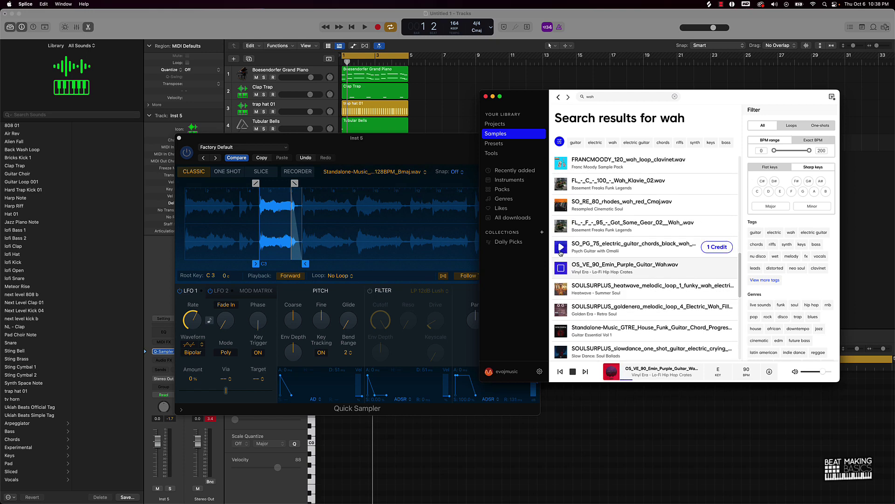
# Download OS_VE_90_Emin_Purple_Guitar_Wah.wav, load it into Quick Sampler in place of the current sample and shorten its fade-out.
pyautogui.click(718, 268)
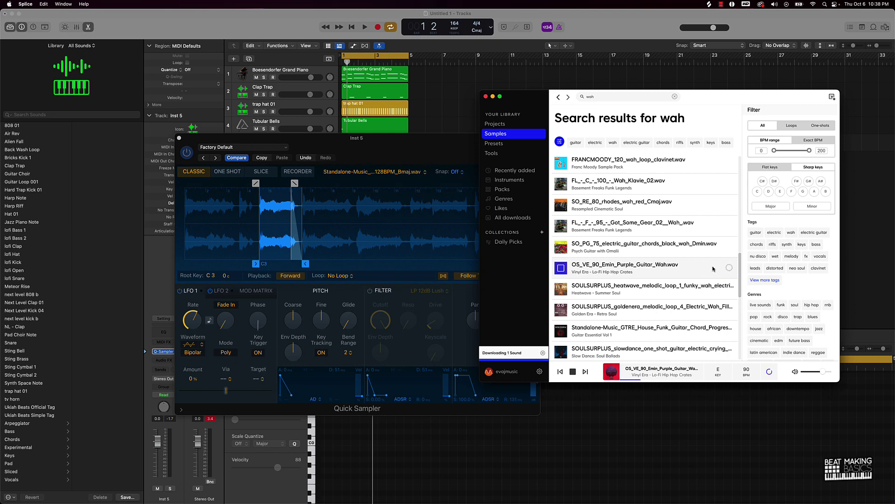
pyautogui.moveTo(712, 269); pyautogui.dragTo(320, 224)
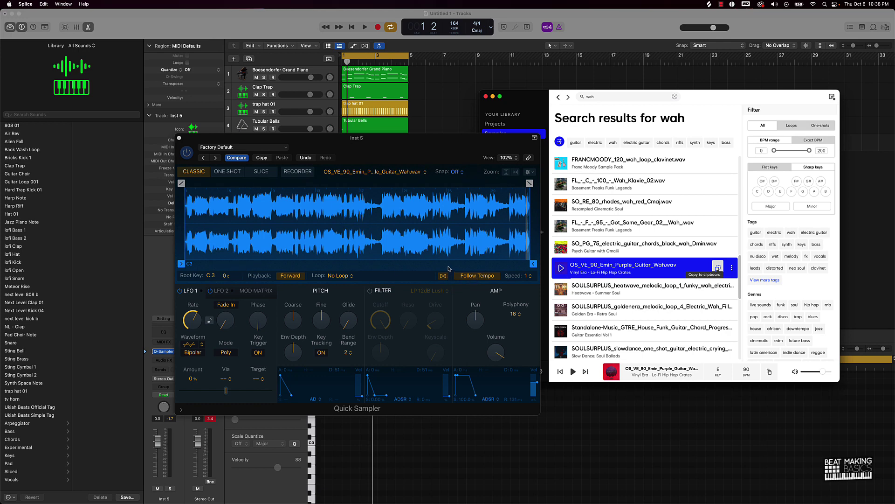
pyautogui.click(443, 207)
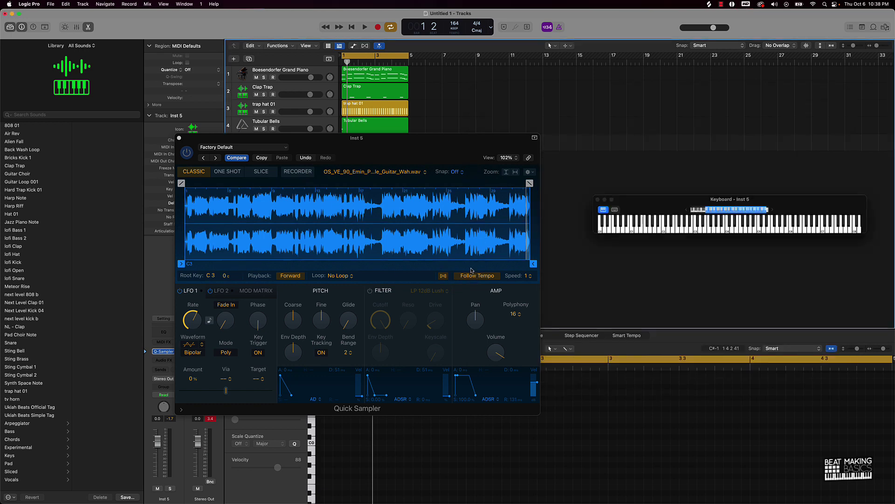
pyautogui.click(531, 183)
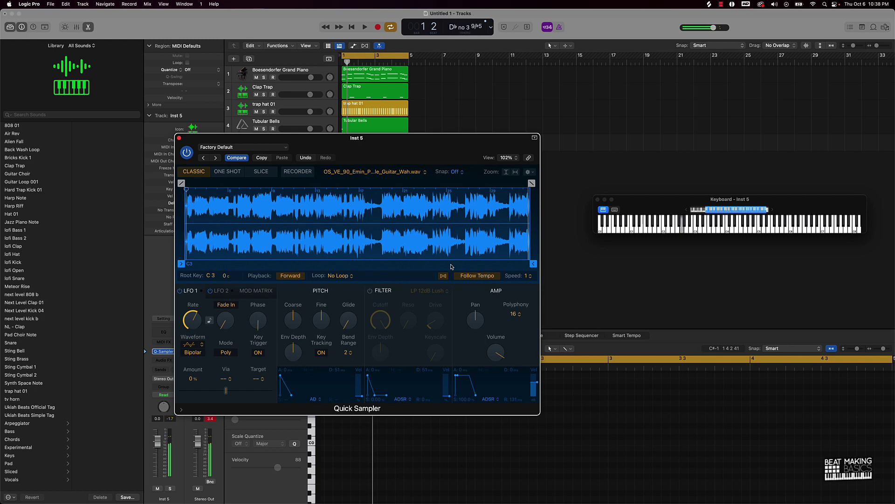
# During playback, trim the wah sample to start at 16 4 218 and end at 21 4 121, then close Quick Sampler and stop playback.
pyautogui.press('space')
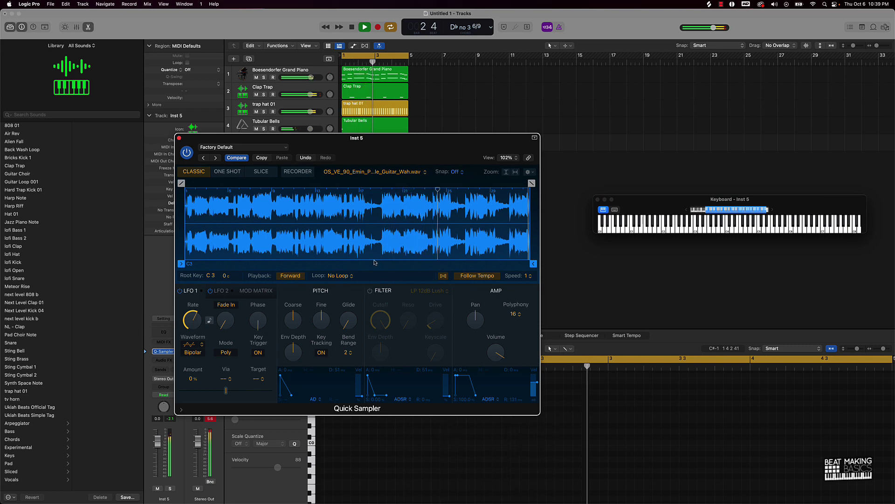
pyautogui.moveTo(186, 242); pyautogui.dragTo(359, 242)
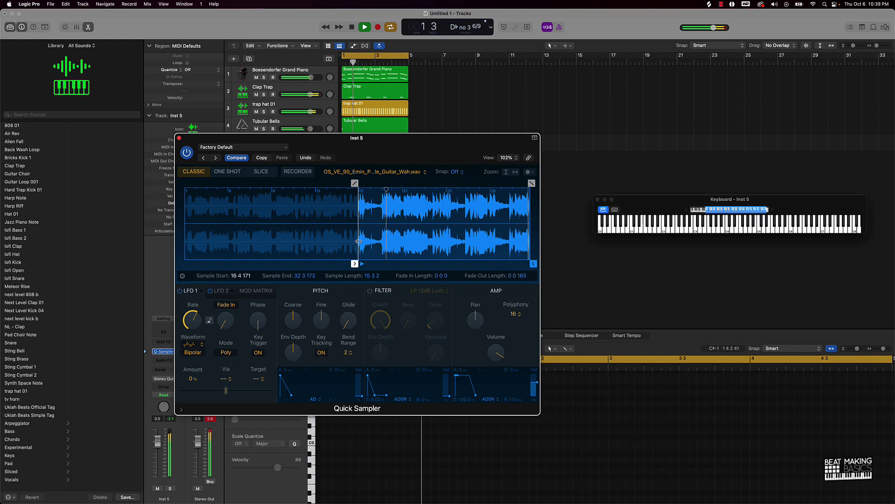
pyautogui.moveTo(355, 264); pyautogui.dragTo(355, 264)
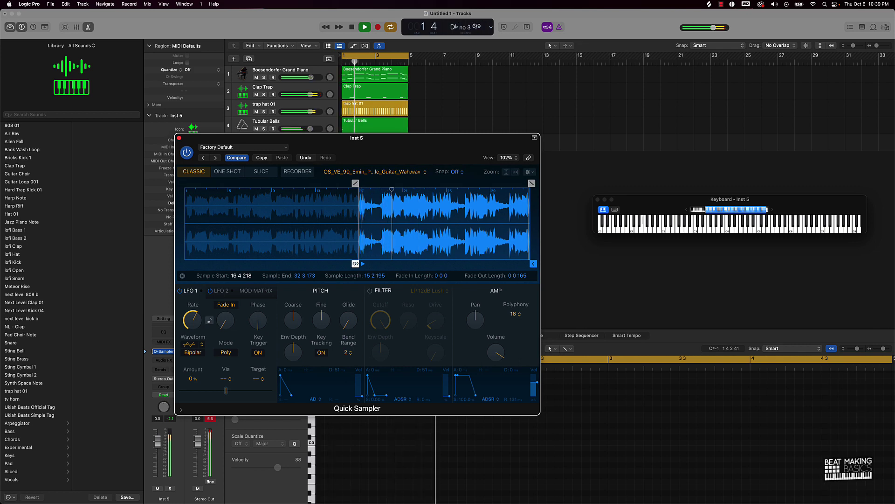
pyautogui.moveTo(533, 264); pyautogui.dragTo(409, 273)
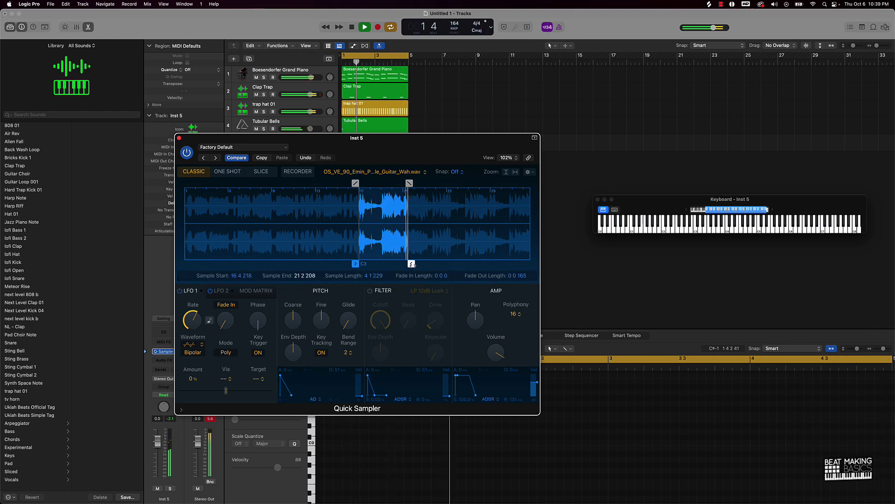
pyautogui.moveTo(412, 264); pyautogui.dragTo(419, 264)
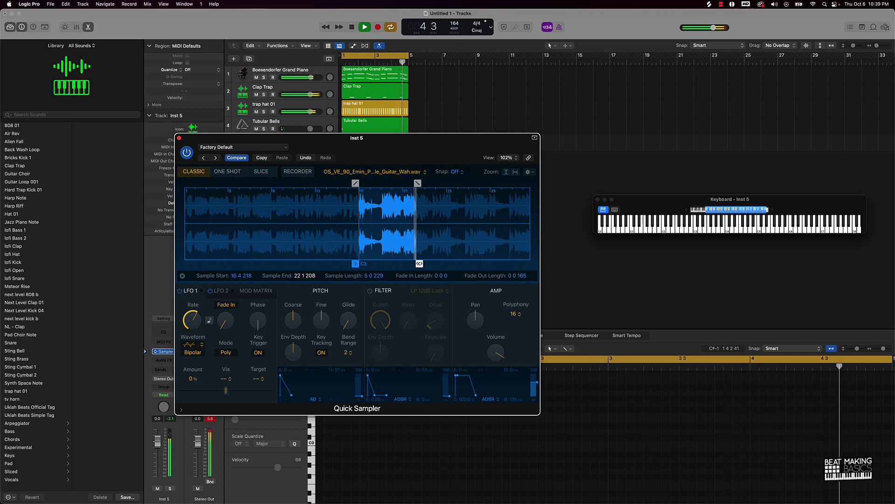
pyautogui.moveTo(419, 264); pyautogui.dragTo(416, 264)
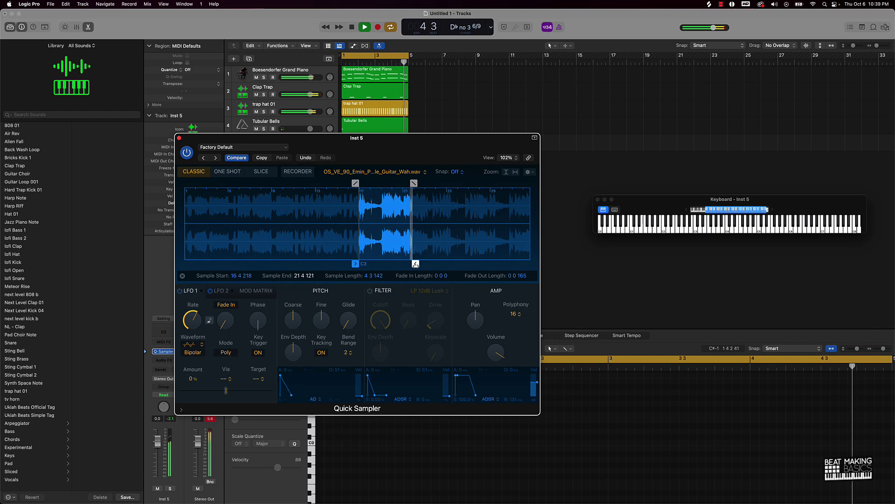
pyautogui.click(179, 138)
pyautogui.press('space')
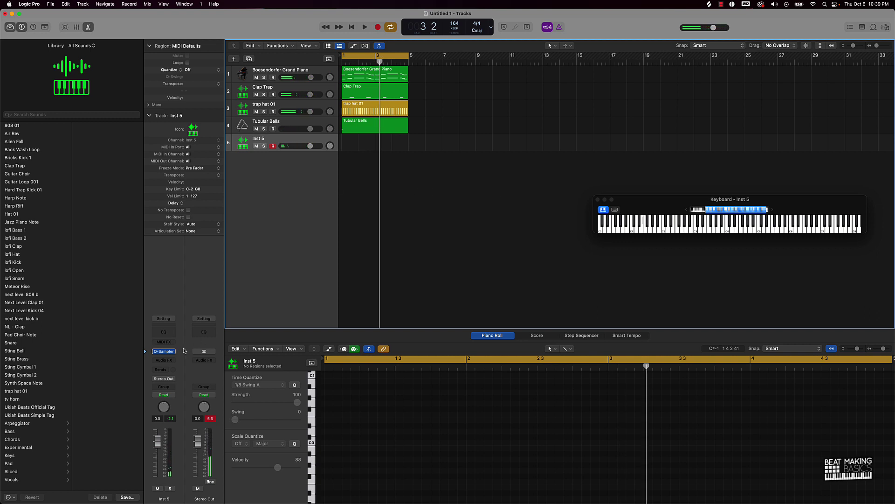
# Insert a stereo ValhallaRoom reverb from Valhalla DSP on the Inst 5 channel.
pyautogui.click(164, 360)
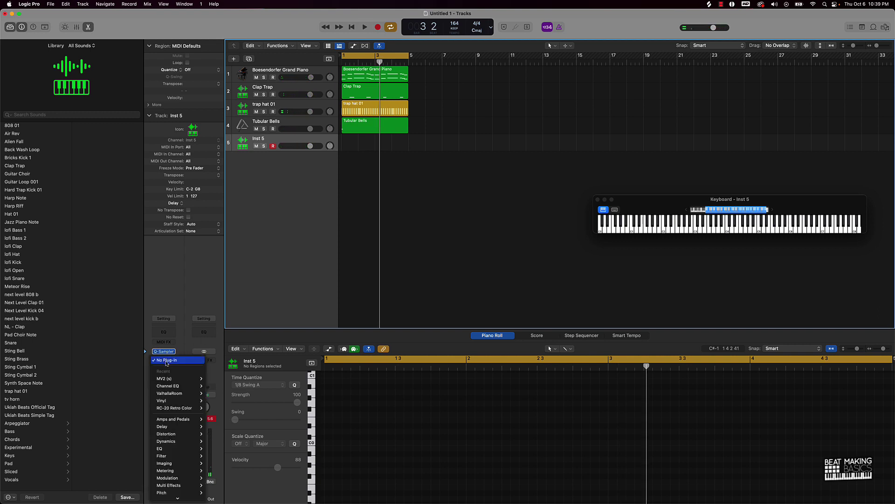
pyautogui.moveTo(192, 497)
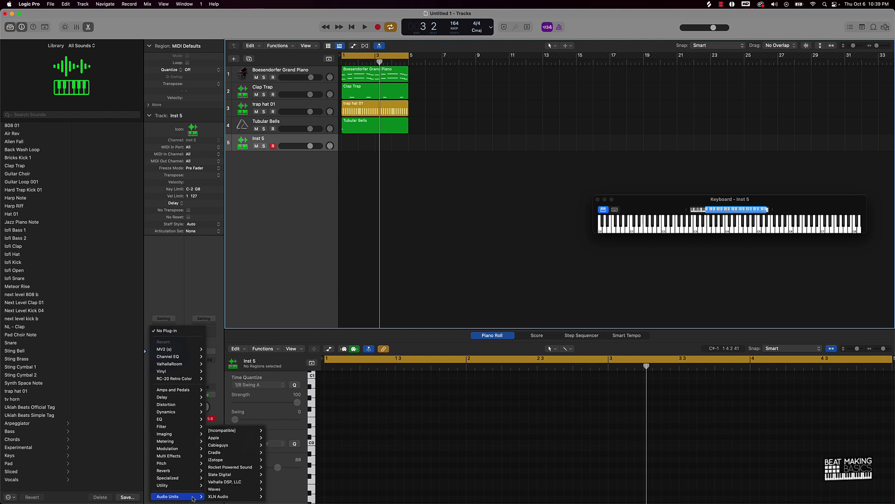
pyautogui.moveTo(247, 482)
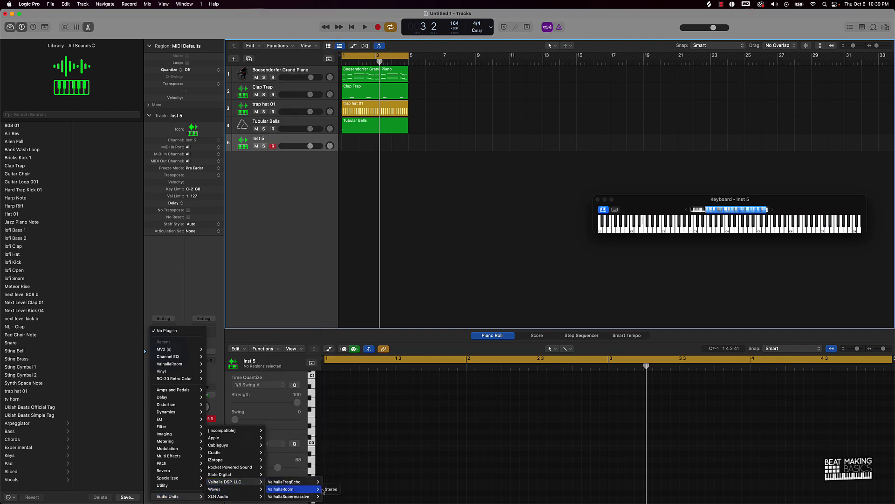
pyautogui.click(331, 489)
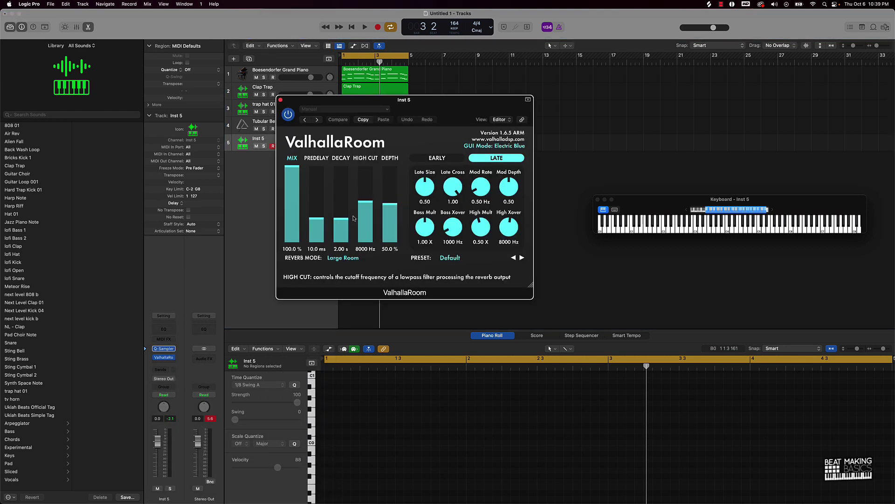
# Set ValhallaRoom to 30.8% mix, 1.7 ms predelay, 9.32 s decay, 10910 Hz high cut and 57.7% depth, and close it.
pyautogui.moveTo(345, 220); pyautogui.dragTo(318, 229)
pyautogui.moveTo(368, 200); pyautogui.dragTo(388, 198)
pyautogui.moveTo(292, 168); pyautogui.dragTo(292, 207)
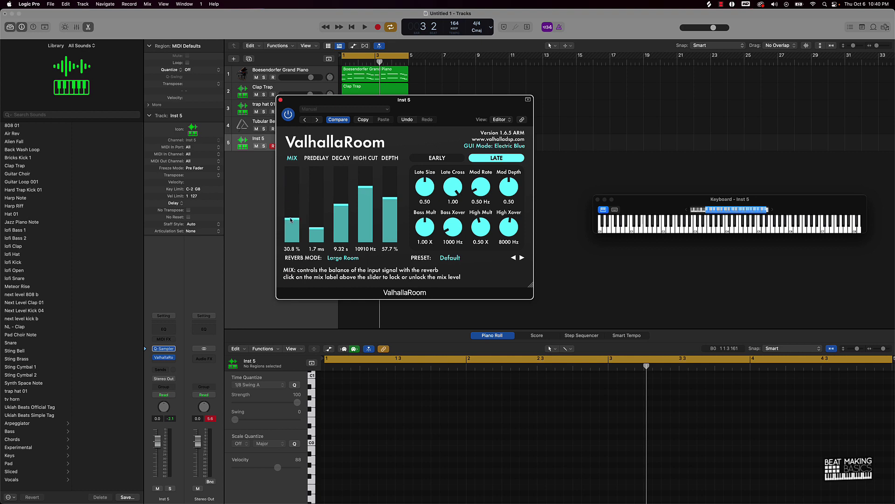
pyautogui.click(280, 100)
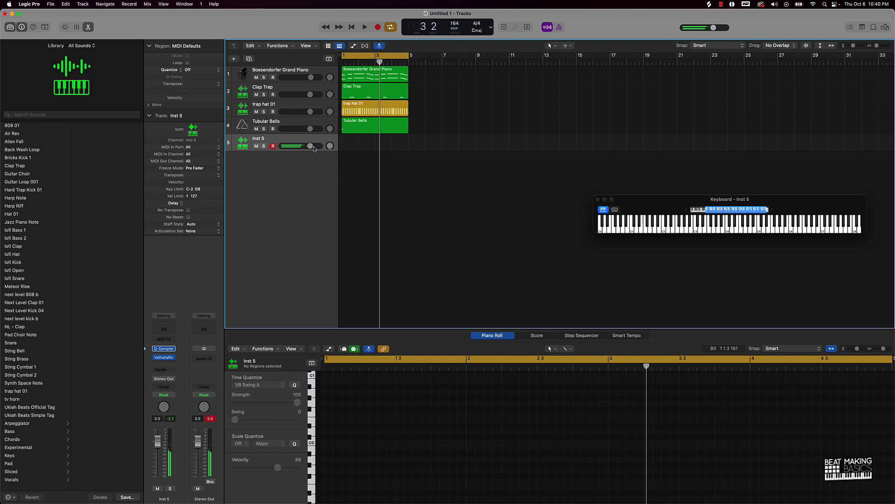
# Lower the Inst 5 track volume to -14.0 dB and record a wah guitar part over the loop from bar 1 to 5.
pyautogui.moveTo(310, 148); pyautogui.dragTo(301, 146)
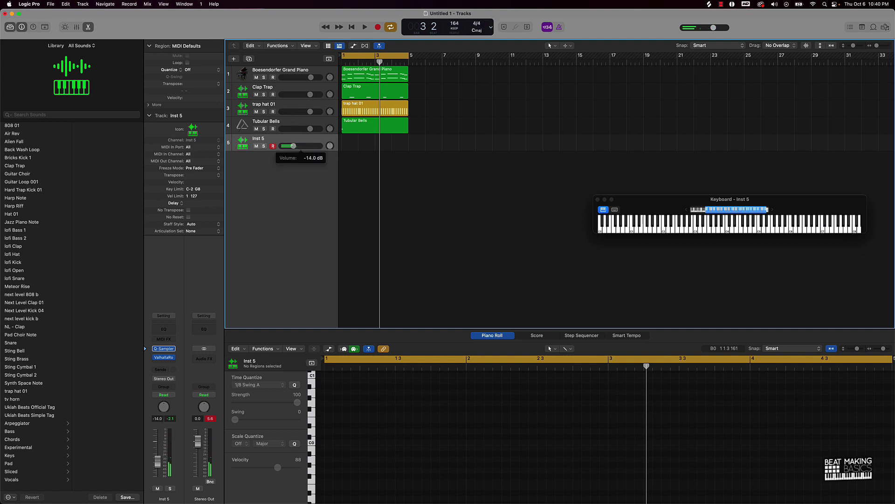
pyautogui.press('r')
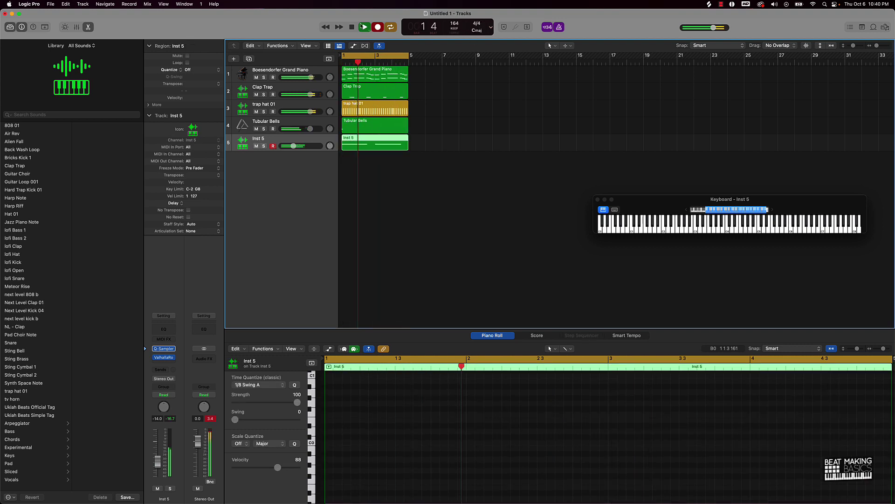
pyautogui.press('r')
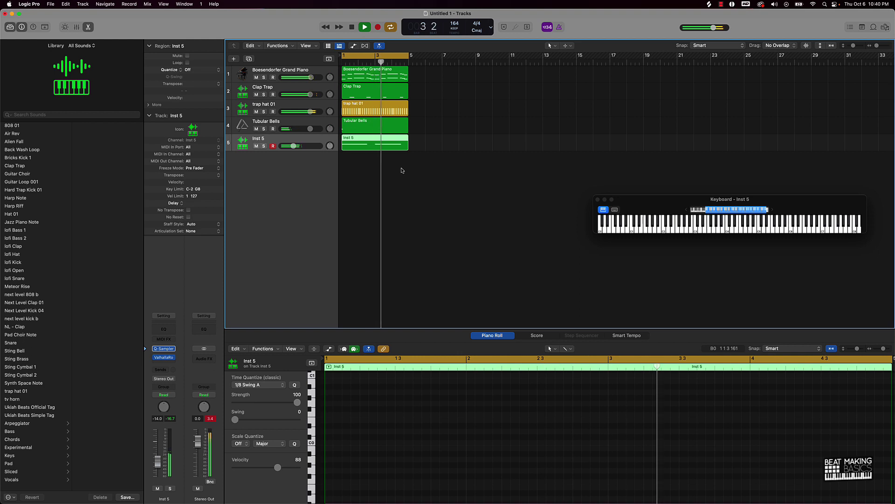
pyautogui.click(354, 155)
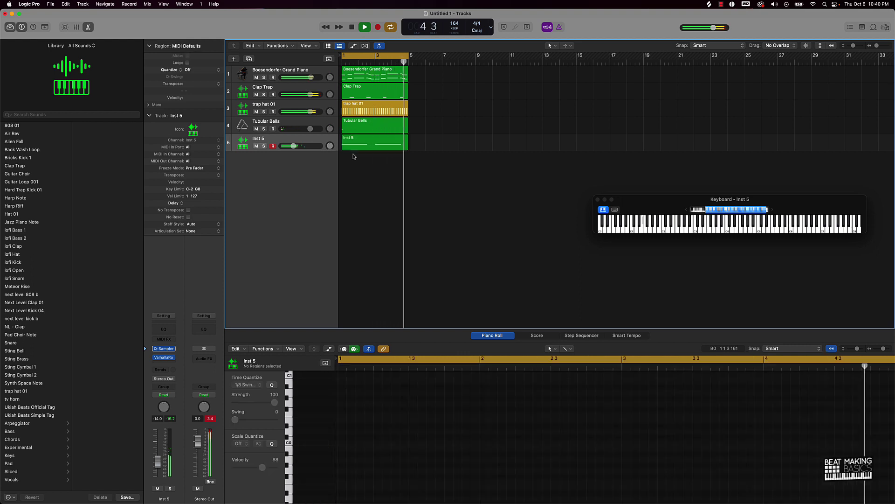
# Quantize the two recorded wah notes in the Inst 5 region with the 1/8 Swing setting and stop playback.
pyautogui.click(360, 146)
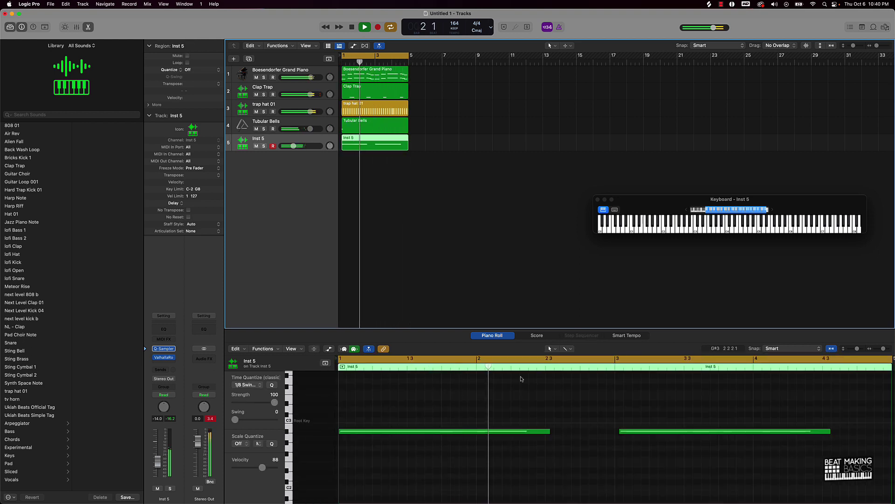
pyautogui.click(288, 431)
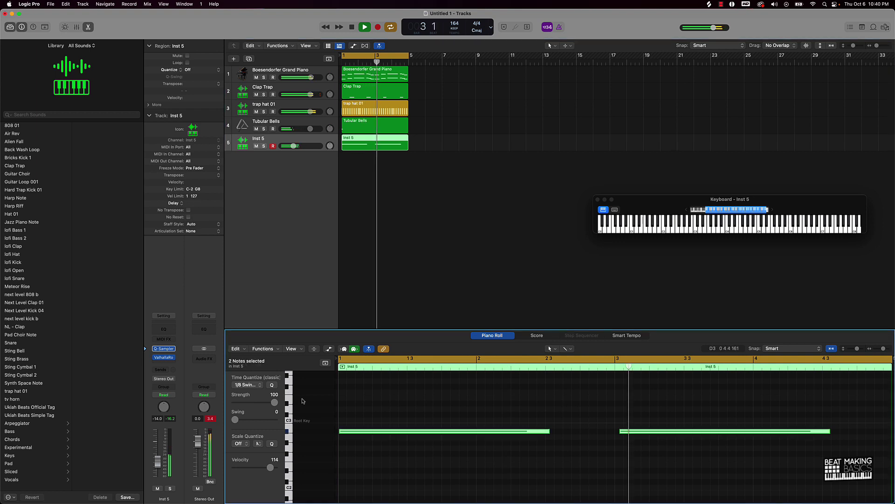
pyautogui.click(272, 385)
pyautogui.click(485, 400)
pyautogui.press('space')
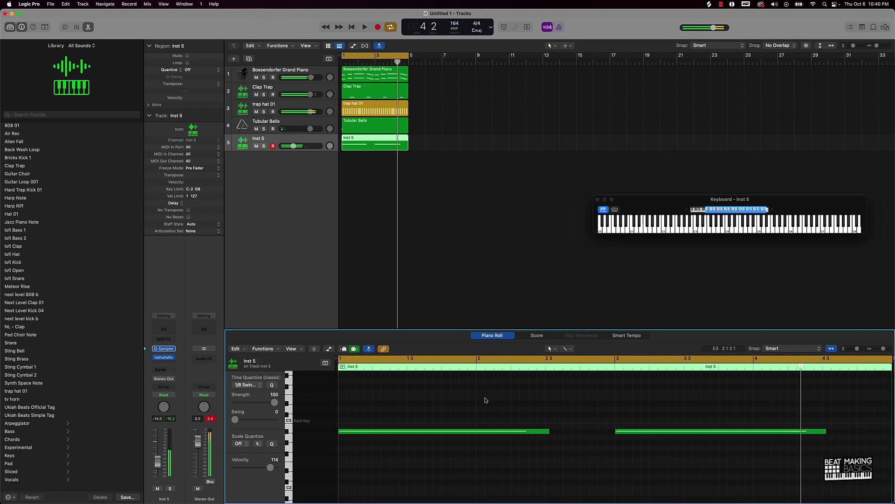
pyautogui.click(405, 187)
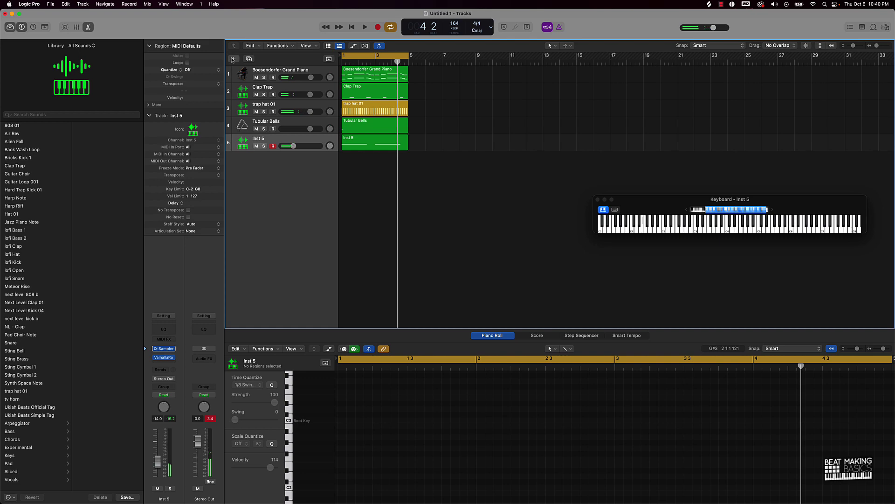
# Add a new Quick Sampler software instrument track, then switch to Splice and search the samples for "baton rouge".
pyautogui.click(232, 59)
pyautogui.click(555, 329)
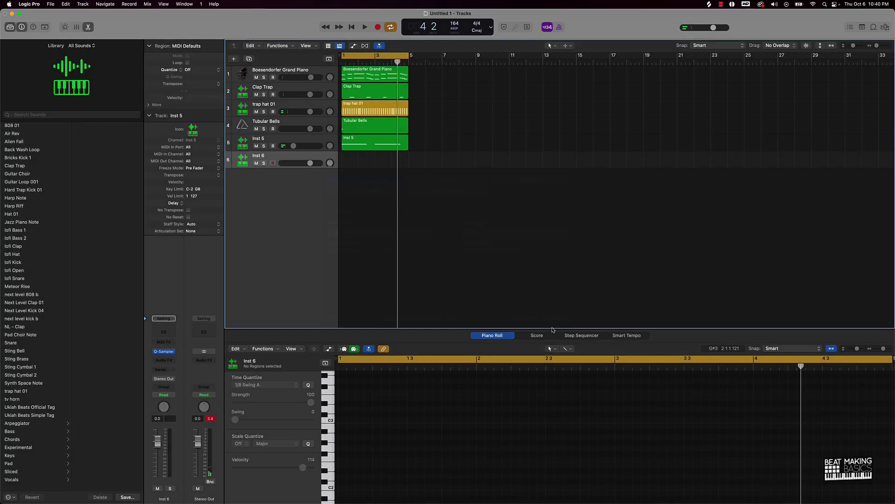
pyautogui.moveTo(362, 499)
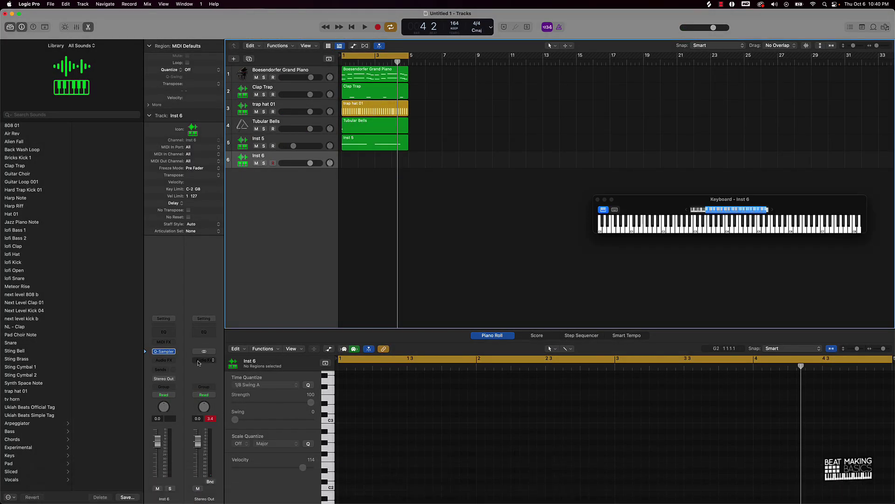
pyautogui.moveTo(640, 482)
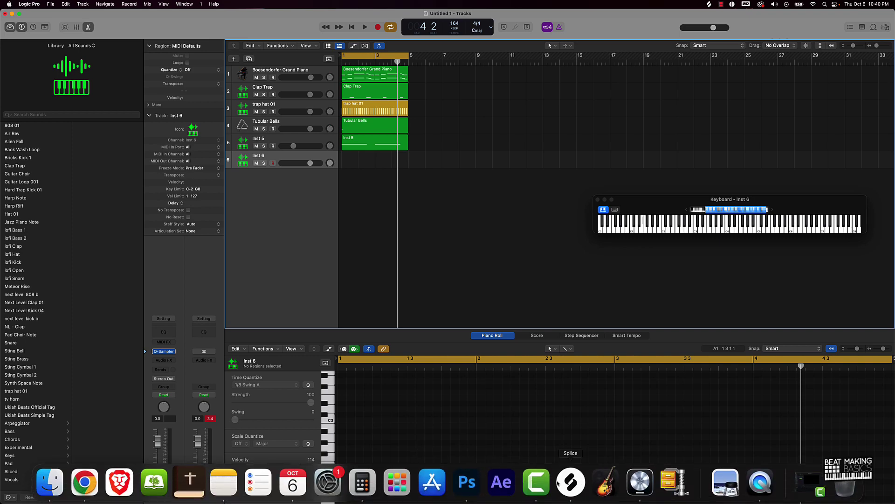
pyautogui.click(558, 483)
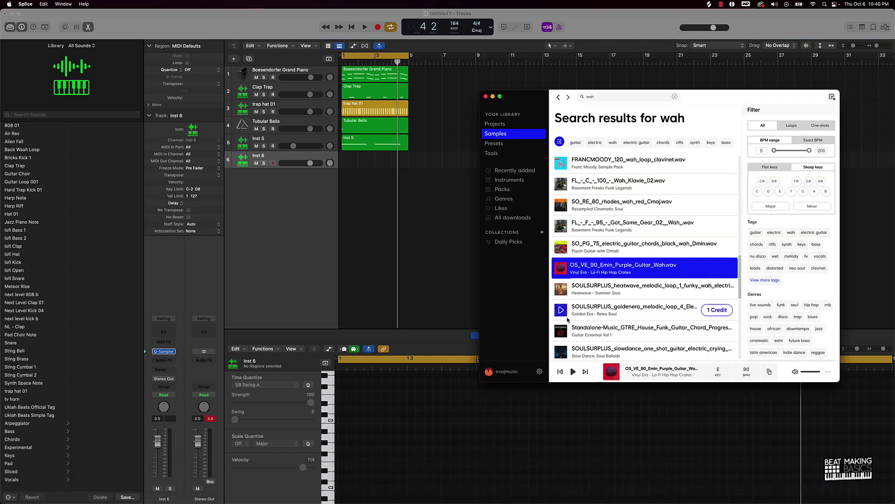
pyautogui.click(609, 98)
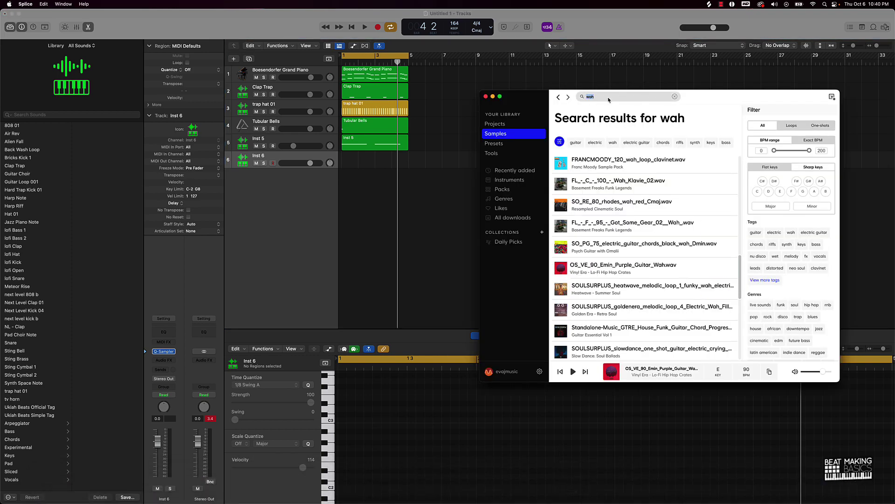
pyautogui.write('baton rouge')
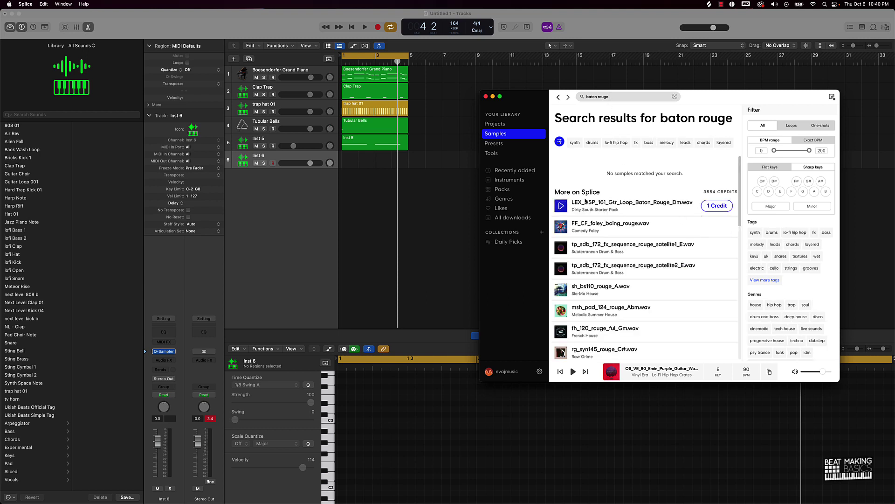
# Preview and download LEX_DSP_161_Gtr_Loop_Baton_Rouge_Dm.wav in Splice, and load it into Quick Sampler on Inst 6.
pyautogui.click(562, 207)
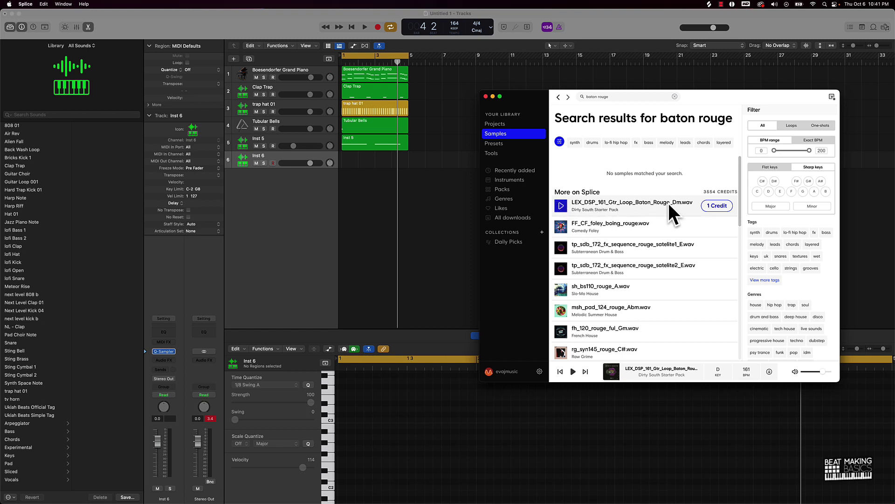
pyautogui.click(724, 205)
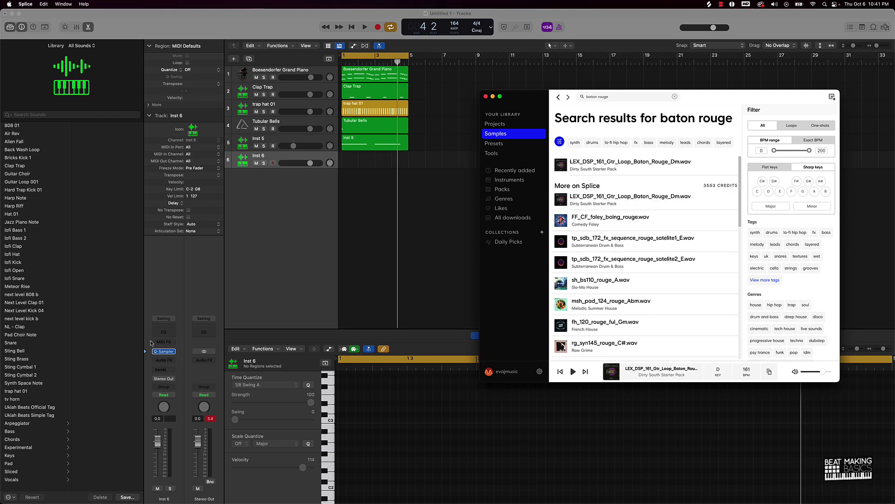
pyautogui.click(163, 352)
pyautogui.moveTo(538, 100); pyautogui.dragTo(462, 185)
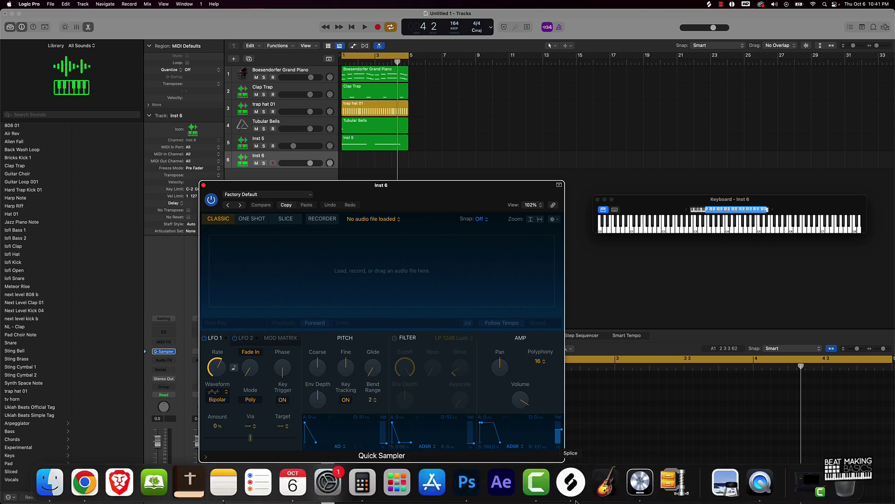
pyautogui.click(572, 483)
pyautogui.moveTo(569, 176); pyautogui.dragTo(280, 287)
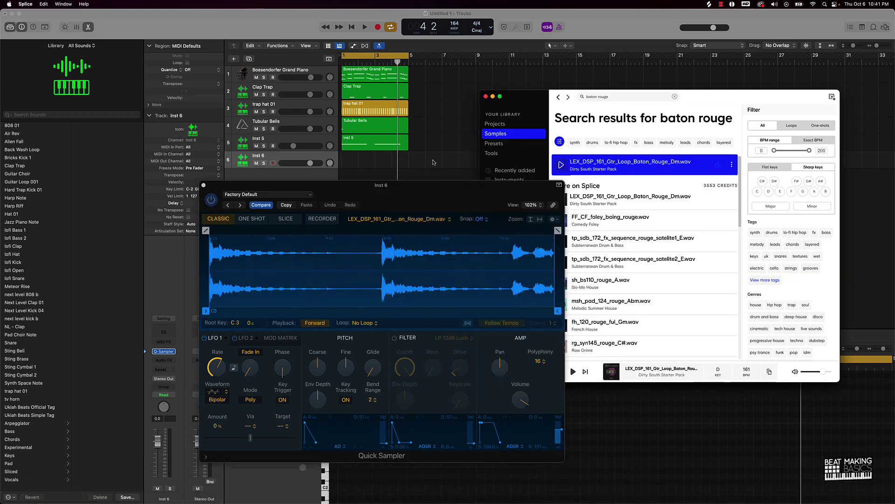
# Trim the Baton Rouge sample to end at 5.918 s with a 1.285 s fade-out, and turn on Flex with Follow Tempo.
pyautogui.moveTo(553, 315); pyautogui.dragTo(381, 315)
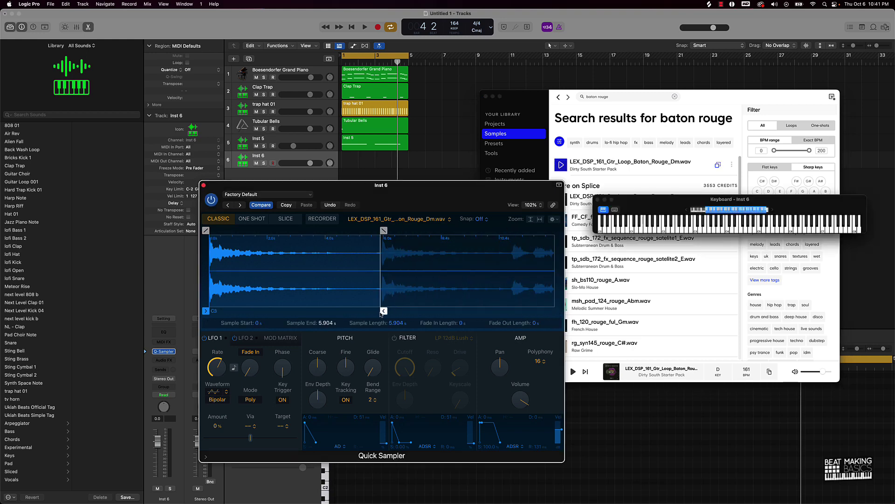
pyautogui.moveTo(383, 230); pyautogui.dragTo(347, 230)
pyautogui.click(456, 157)
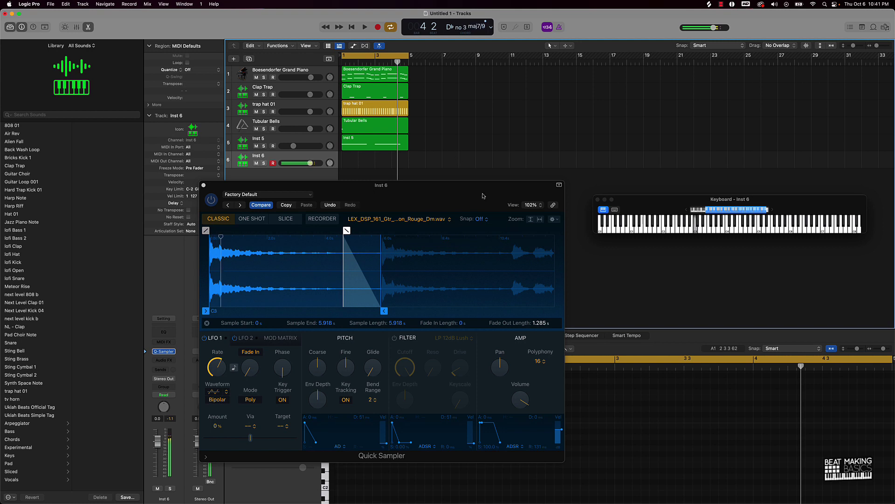
pyautogui.click(489, 315)
pyautogui.click(467, 324)
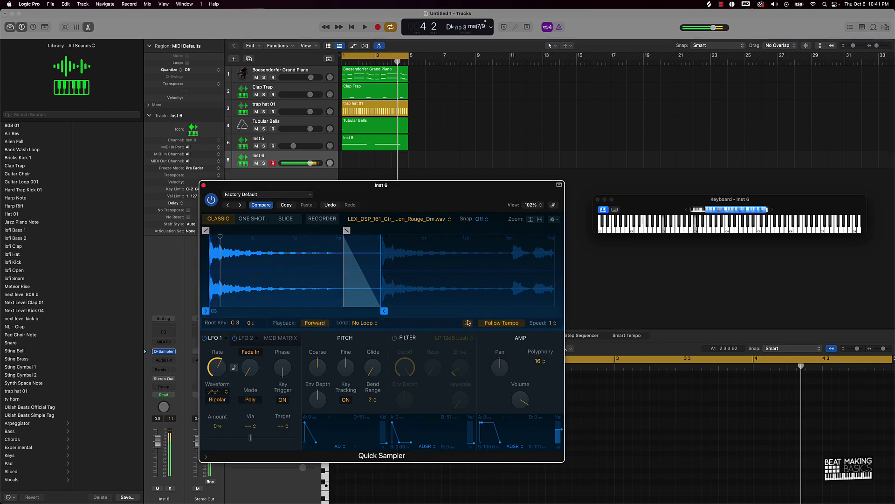
# Record a single held note of the guitar sample on Inst 6 over the loop, stop recording and close Quick Sampler.
pyautogui.press('r')
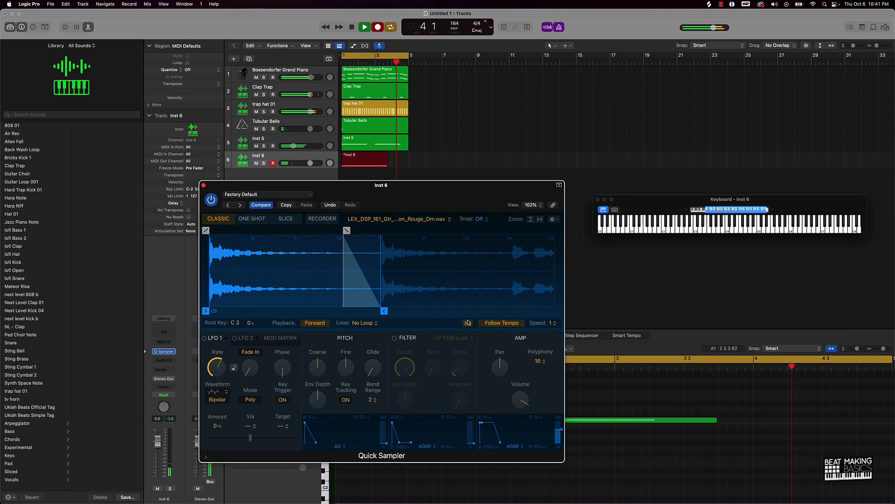
pyautogui.press('space')
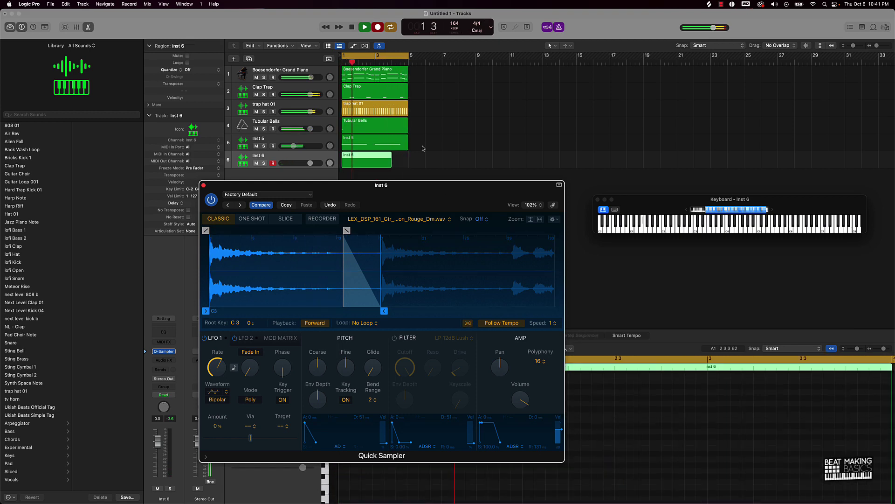
pyautogui.click(204, 185)
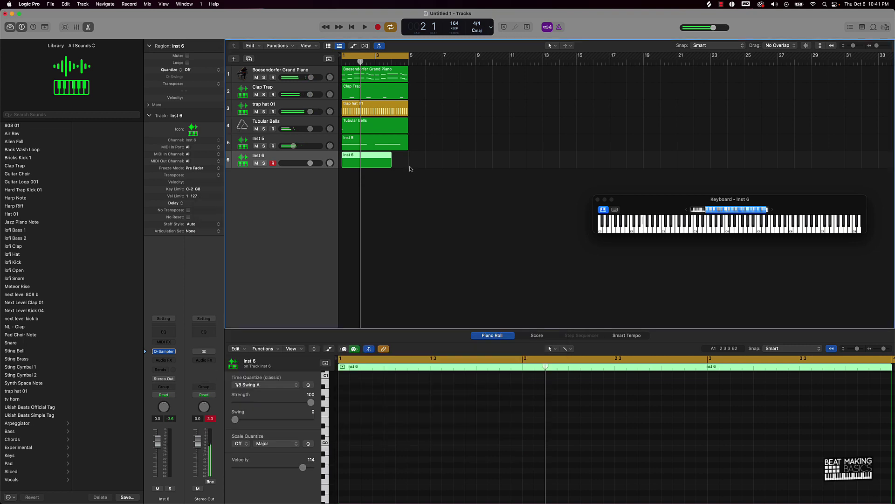
# Select the recorded note in the Inst 6 region and, during playback, extend the region's end to bar 5.
pyautogui.click(369, 162)
pyautogui.moveTo(406, 398); pyautogui.dragTo(307, 449)
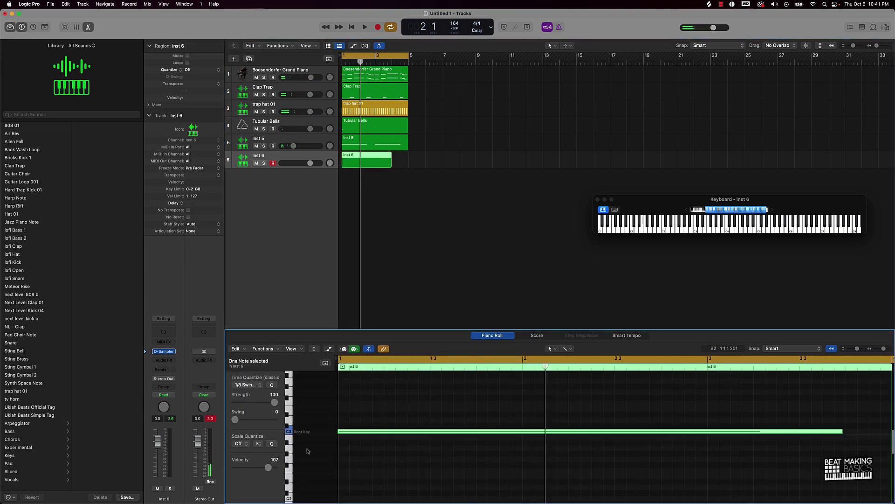
pyautogui.press('space')
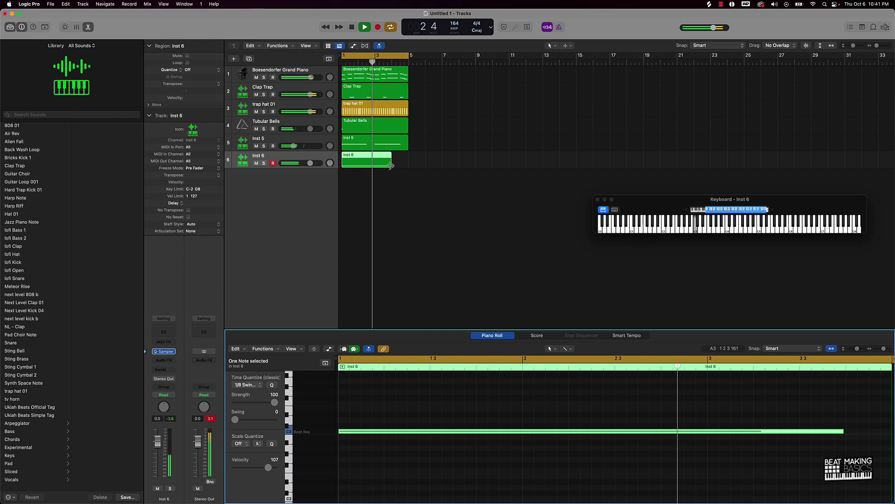
pyautogui.moveTo(391, 162); pyautogui.dragTo(408, 162)
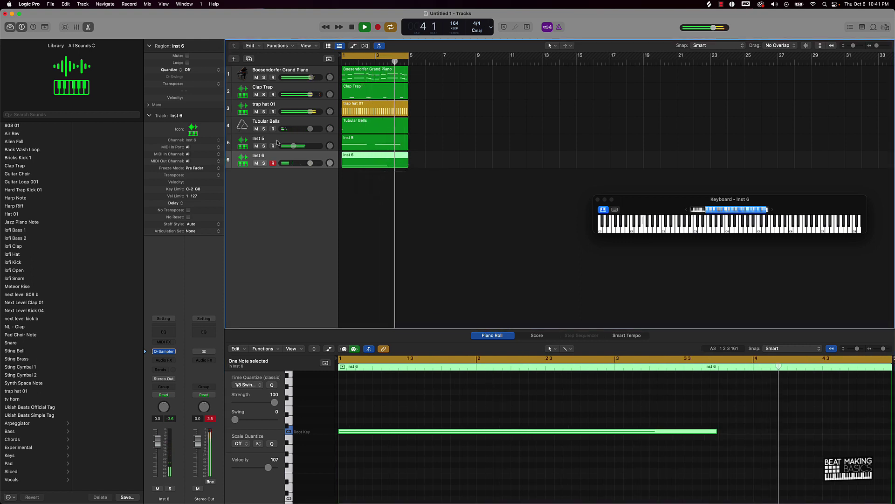
# Mute the Inst 5 track and add another Quick Sampler software instrument track.
pyautogui.click(256, 146)
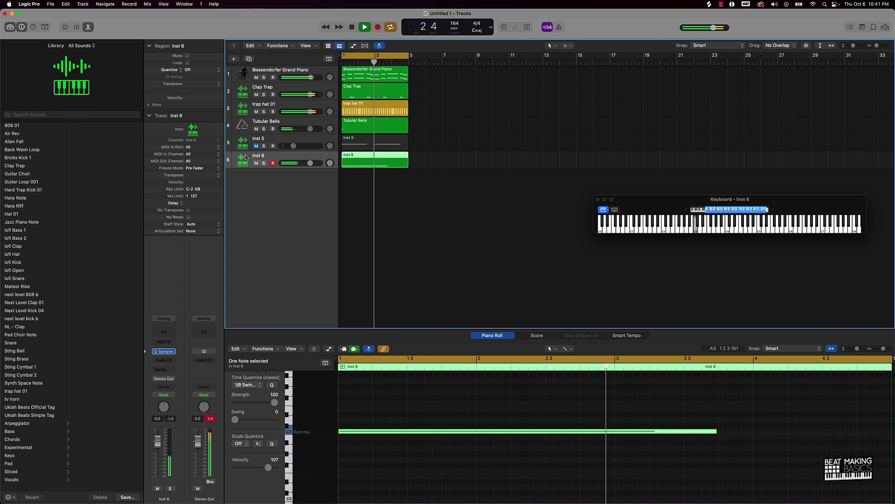
pyautogui.click(234, 58)
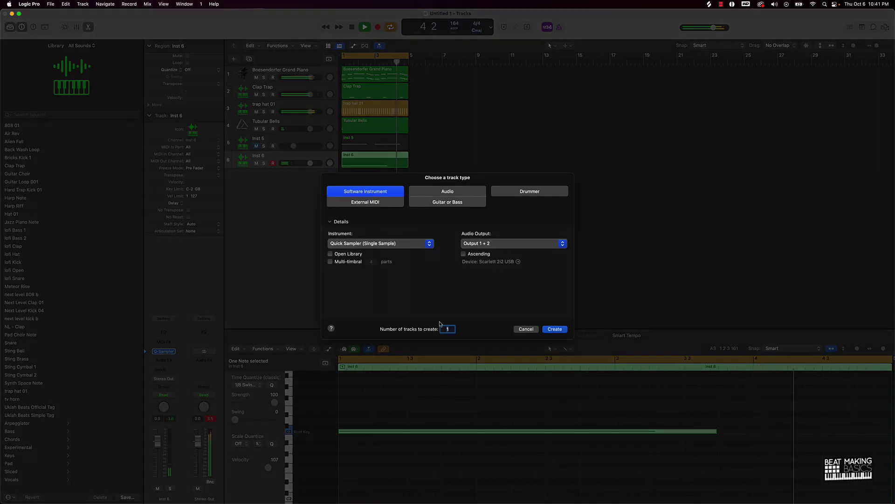
pyautogui.click(555, 330)
pyautogui.press('super+k')
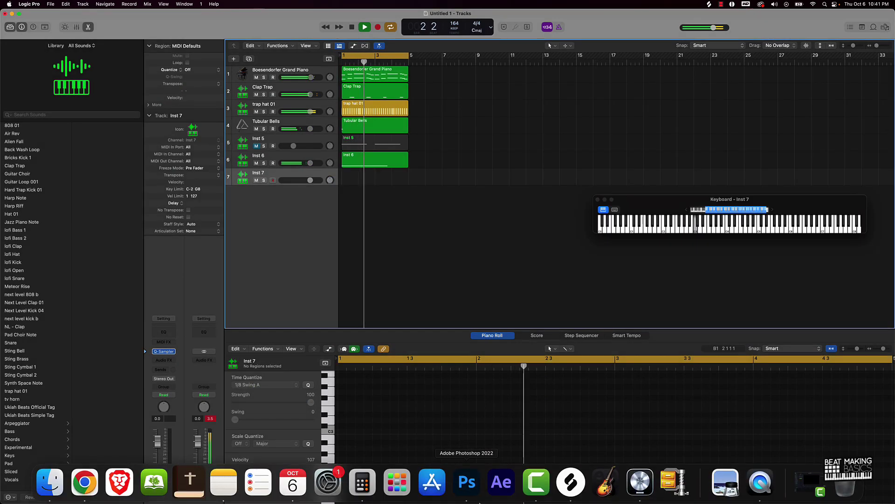
# Switch to Splice and audition the "baton rouge" search results from FF_CF_foley_boing_rouge.wav through rg_syn145_rouge_C#.wav, replaying the first ones.
pyautogui.click(571, 483)
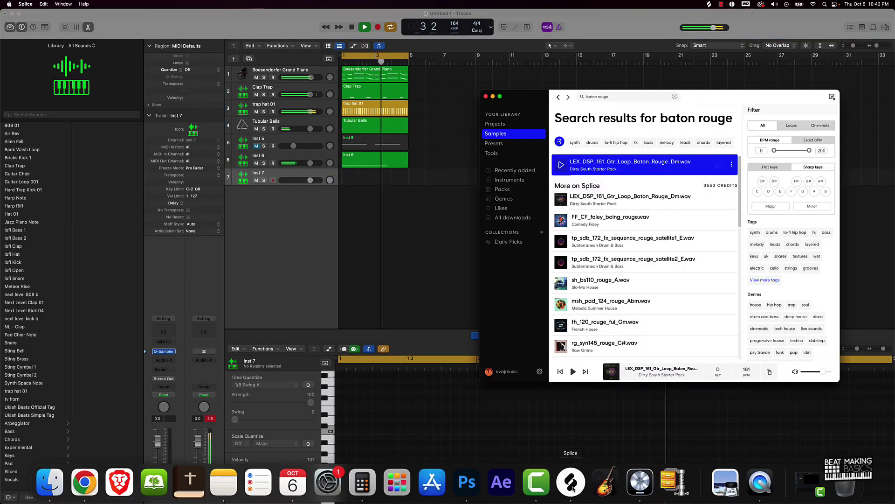
pyautogui.click(561, 220)
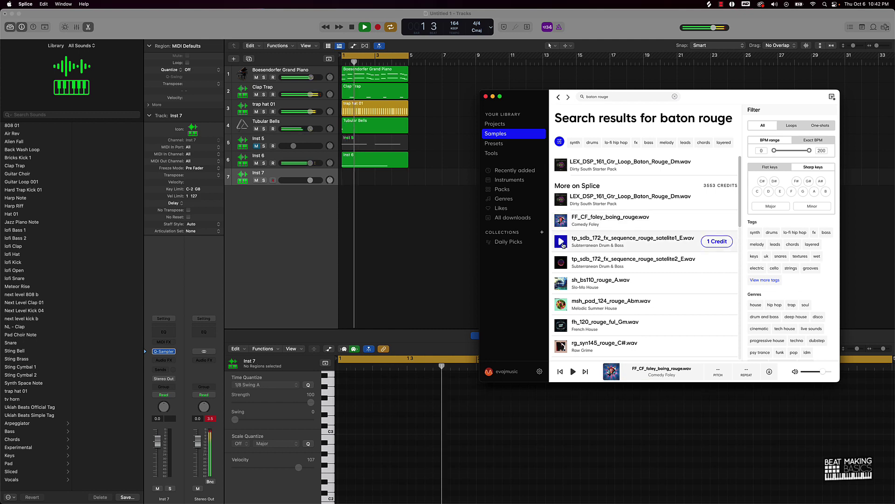
pyautogui.click(561, 241)
pyautogui.click(561, 262)
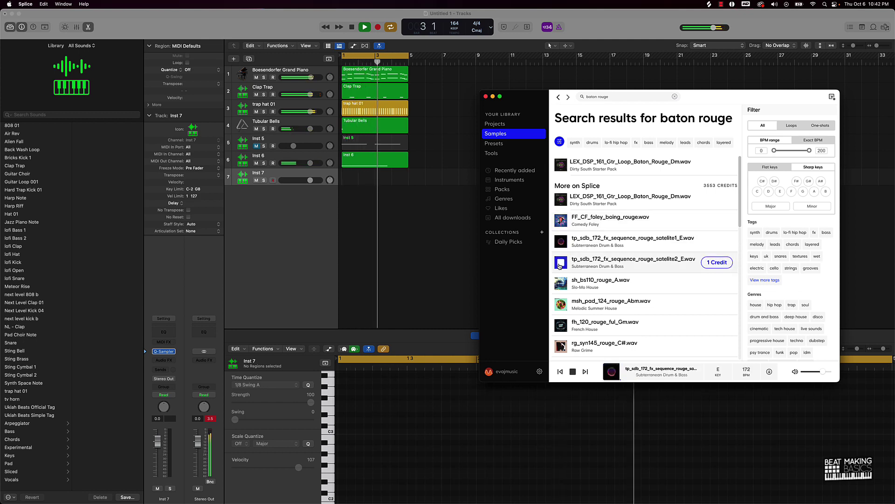
pyautogui.click(559, 284)
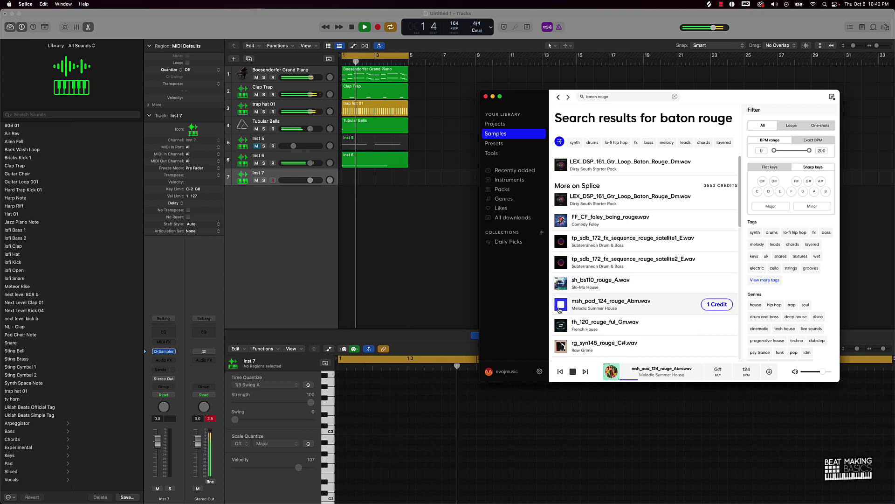
pyautogui.click(562, 326)
pyautogui.click(561, 346)
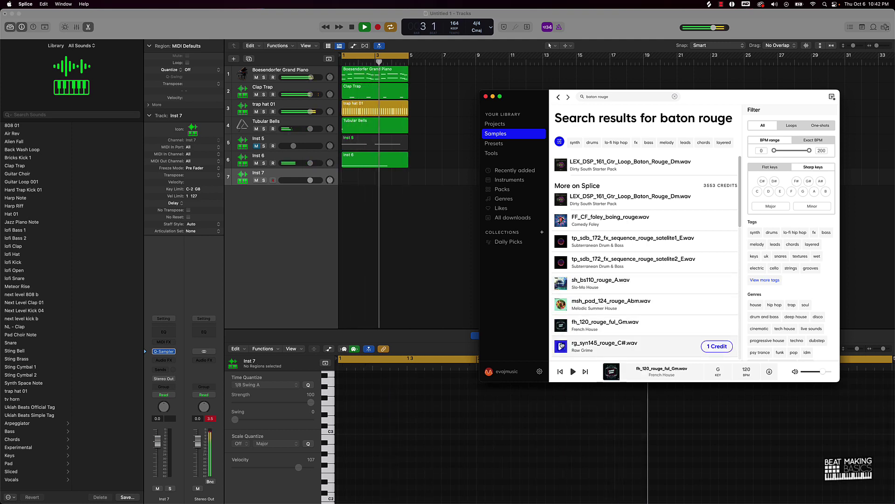
pyautogui.click(562, 238)
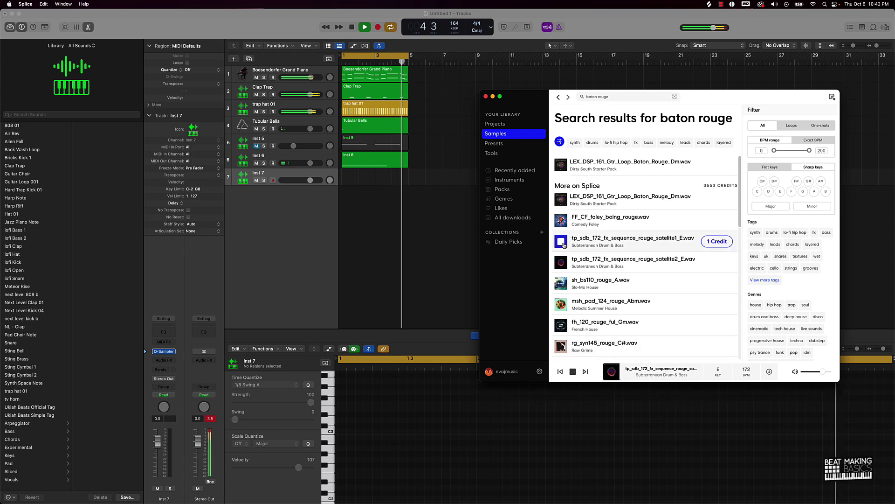
pyautogui.click(561, 221)
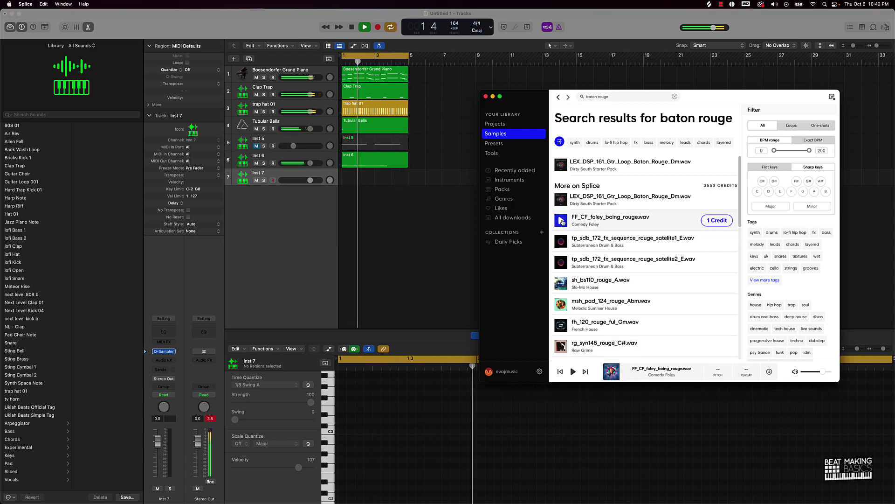
# Audition further results such as fh_drm120_rouge_Gm.wav, the ZEN synth loops and ukh_drum_122_rouge_kick.wav, then close Splice and stop Logic's playback.
pyautogui.scroll(-5, 562, 228)
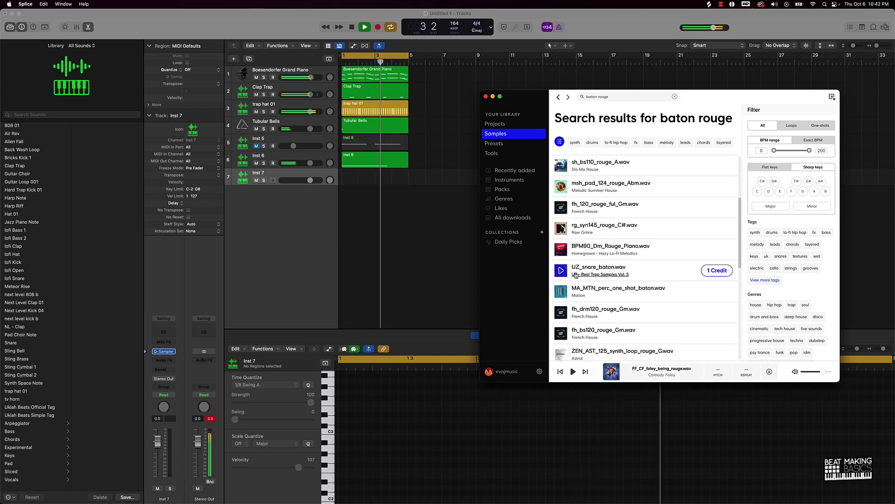
pyautogui.click(562, 313)
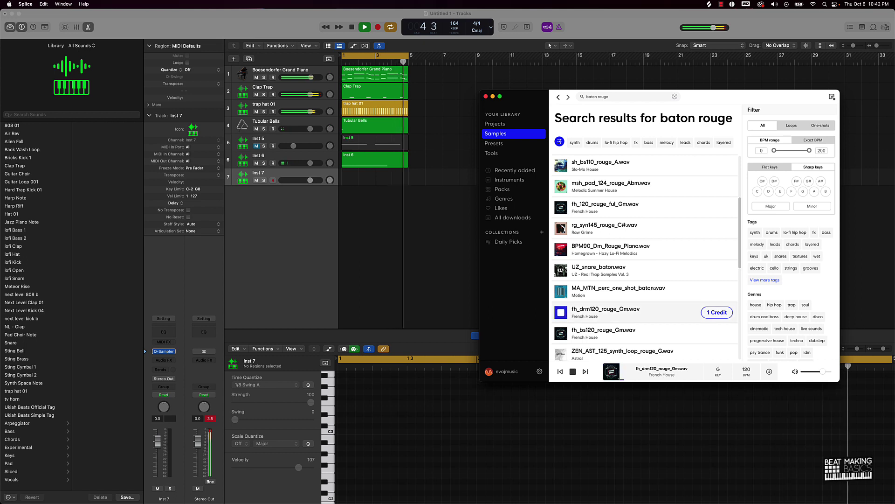
pyautogui.scroll(-2, 561, 299)
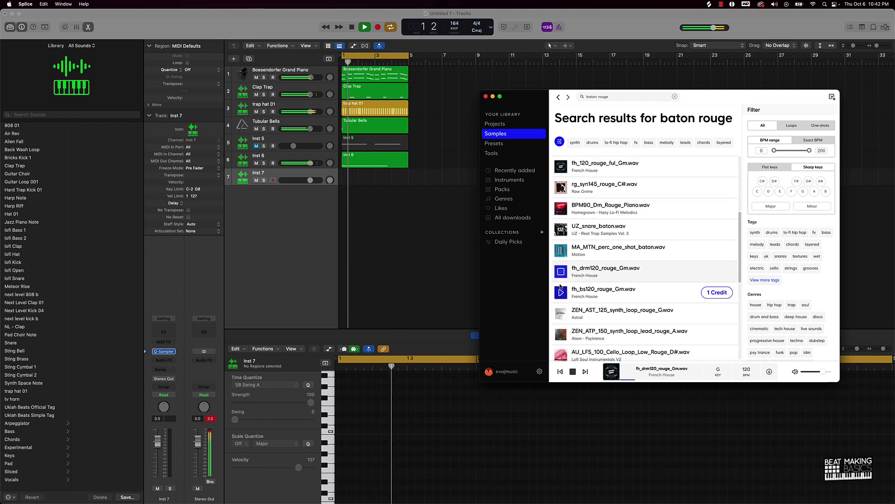
pyautogui.click(562, 335)
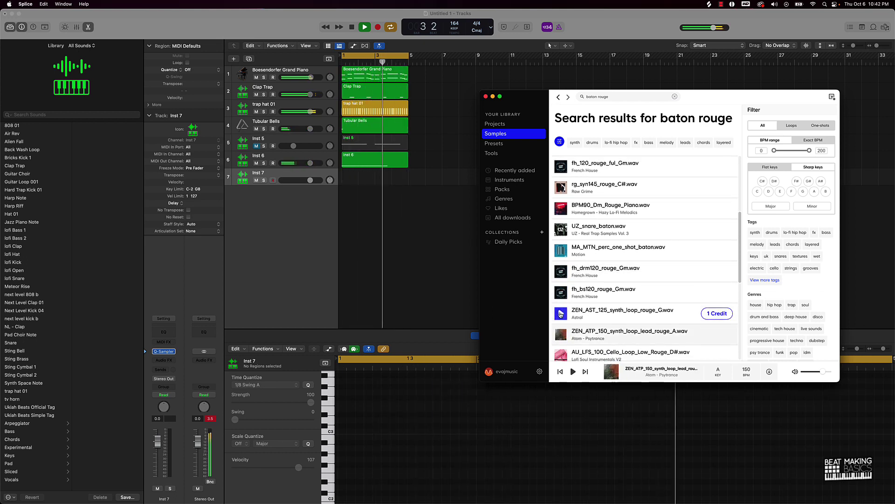
pyautogui.click(562, 312)
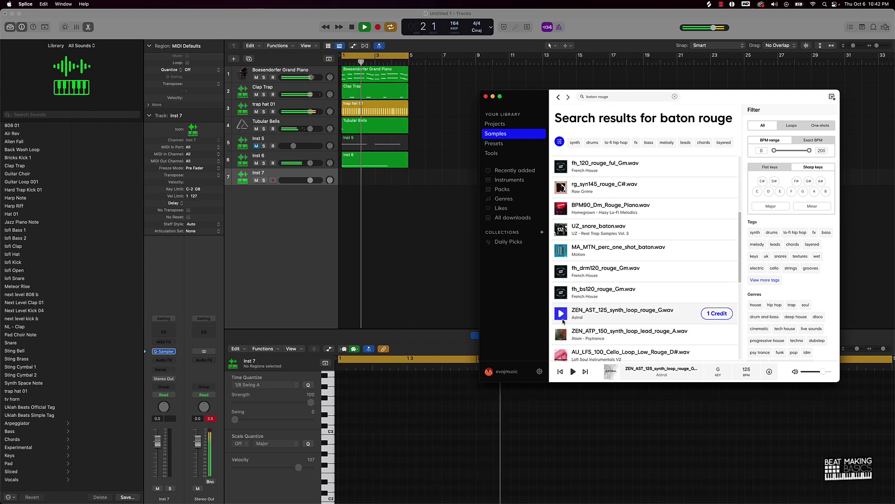
pyautogui.click(562, 314)
pyautogui.scroll(-4, 563, 308)
pyautogui.click(562, 298)
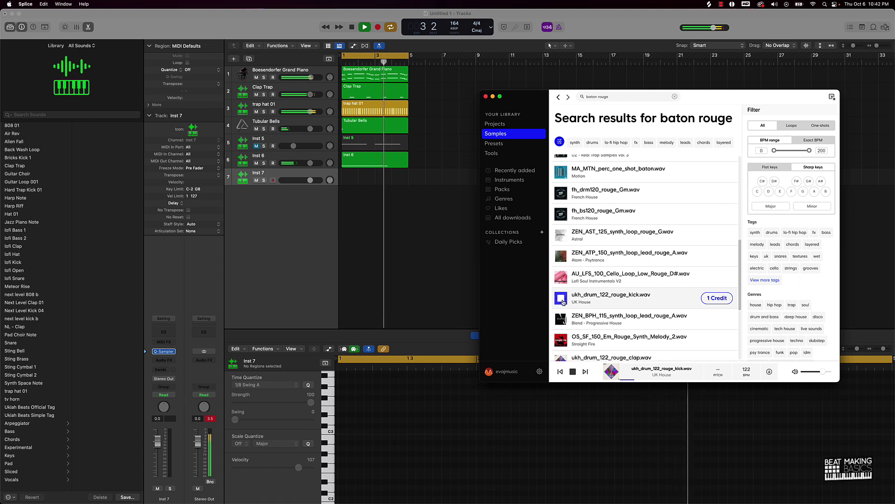
pyautogui.click(486, 96)
pyautogui.click(479, 158)
pyautogui.press('space')
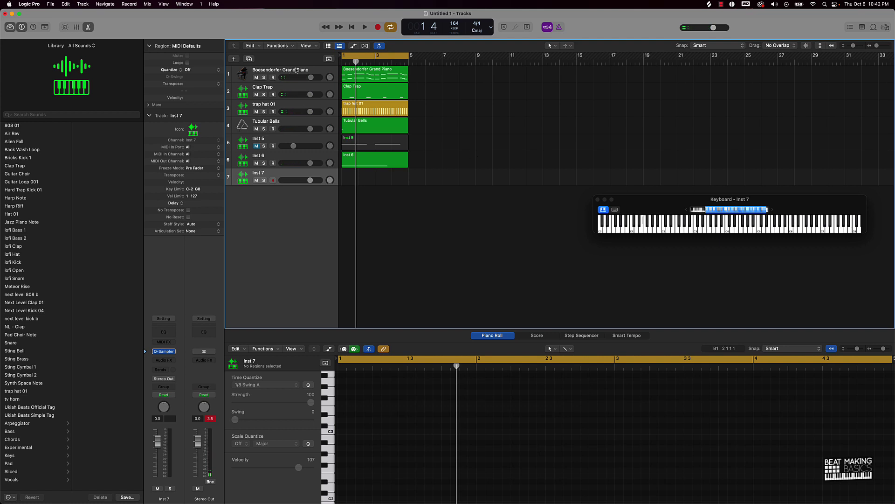
# Repeat the regions of all tracks once from bar 5 to bar 9 and extend the cycle area to bar 9.
pyautogui.click(297, 70)
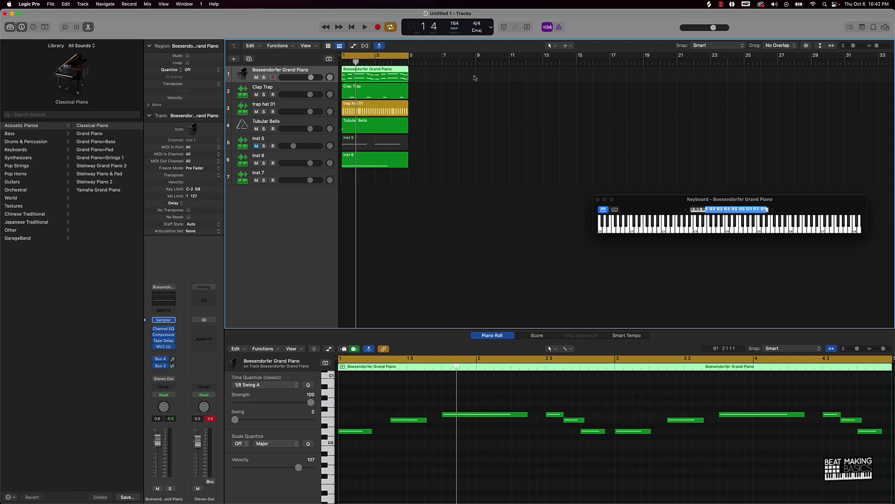
pyautogui.press('super+a')
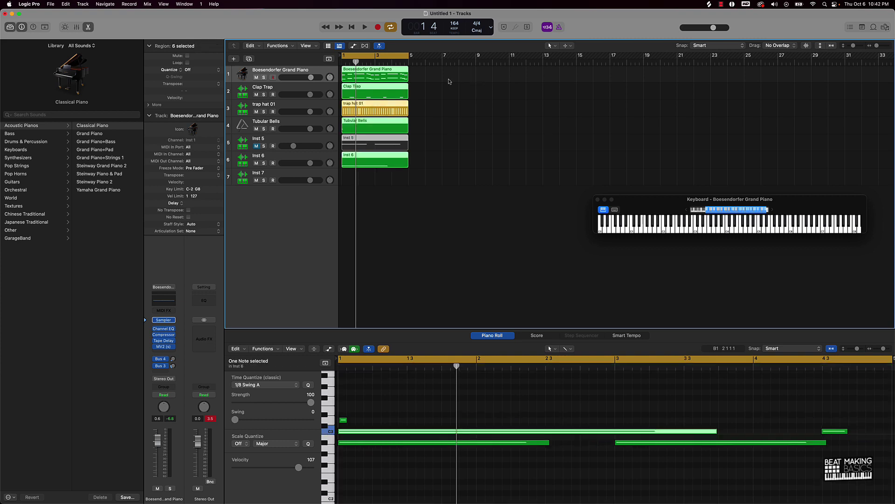
pyautogui.press('super+r')
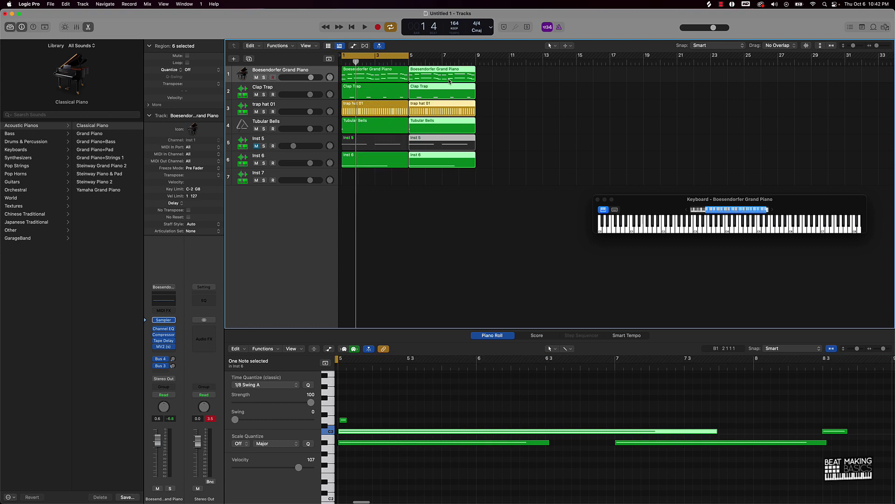
pyautogui.moveTo(411, 58); pyautogui.dragTo(475, 56)
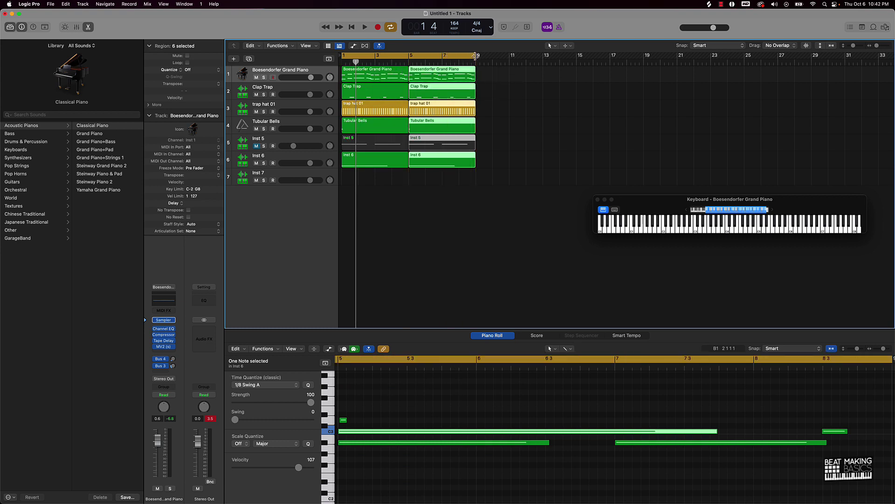
# Duplicate the Boesendorfer Grand Piano track and record a piano melody on the copy over the eight-bar loop.
pyautogui.press('super+d')
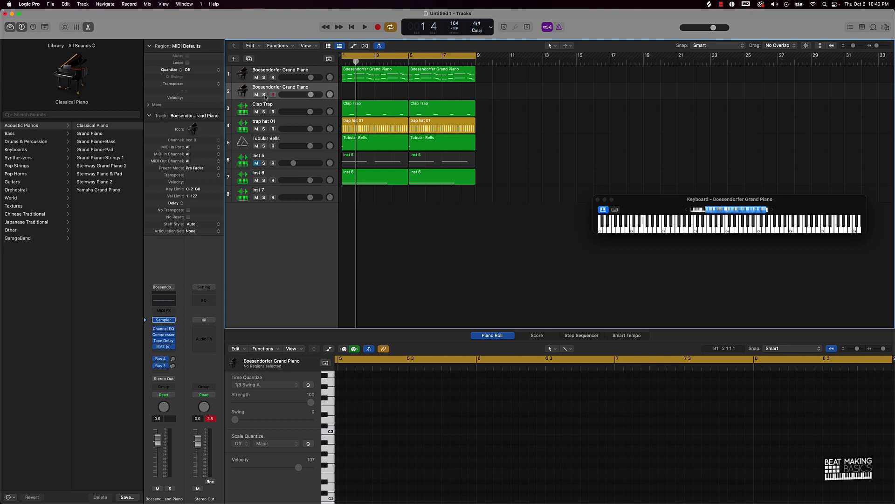
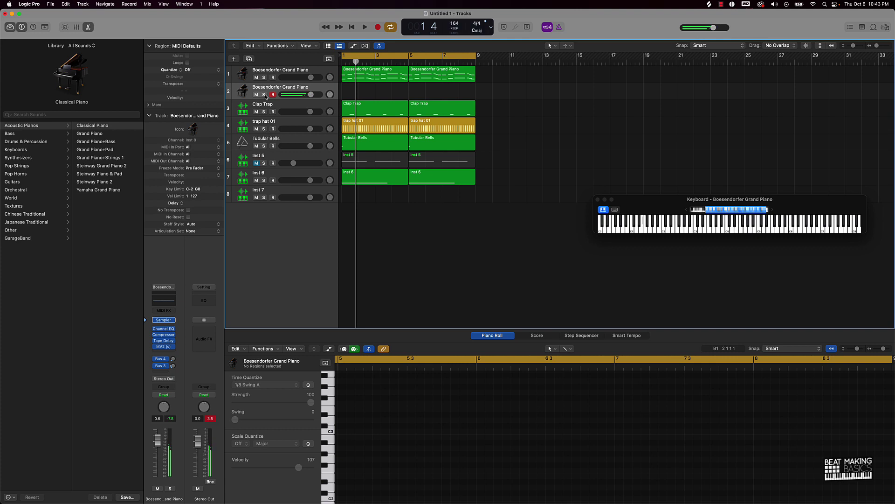
pyautogui.press('r')
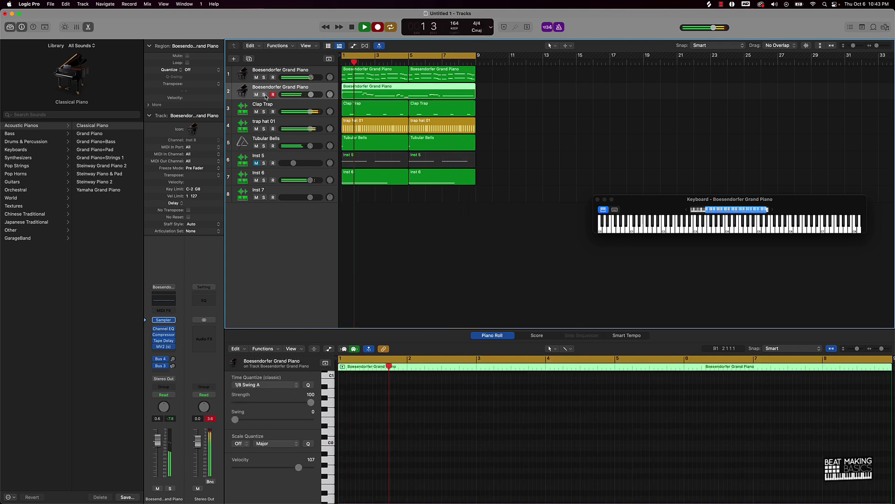
pyautogui.click(499, 97)
# Open the recorded melody region for note editing and shift its first two notes slightly later, to the start of bar 1.
pyautogui.doubleClick(449, 92)
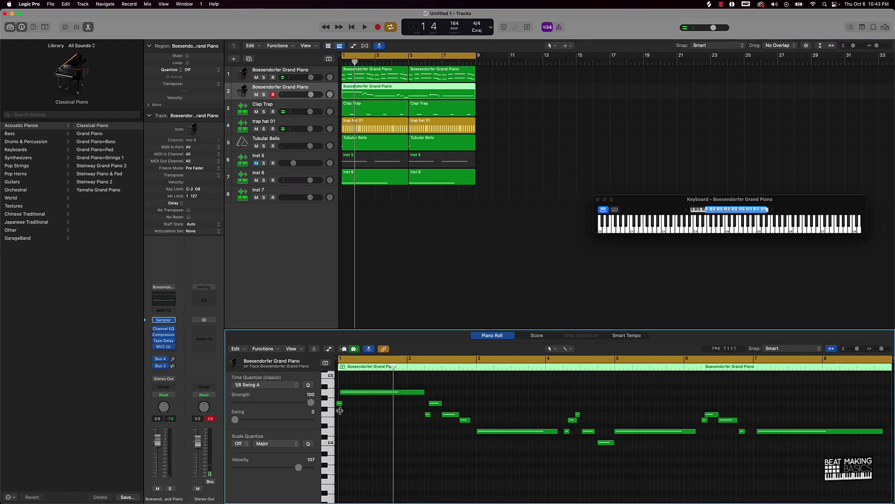
pyautogui.moveTo(340, 410); pyautogui.dragTo(340, 406)
pyautogui.moveTo(359, 377); pyautogui.dragTo(341, 405)
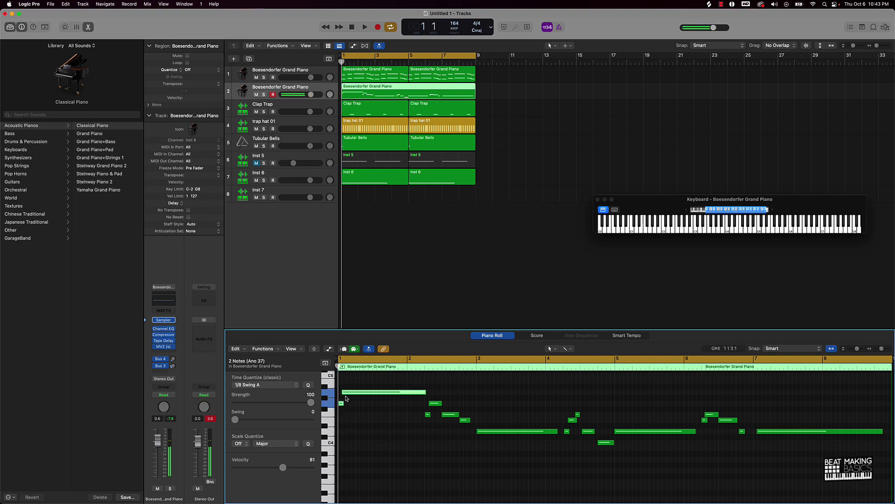
# Play the loop and delete the short F4 note in bar 4 of the recorded melody.
pyautogui.press('space')
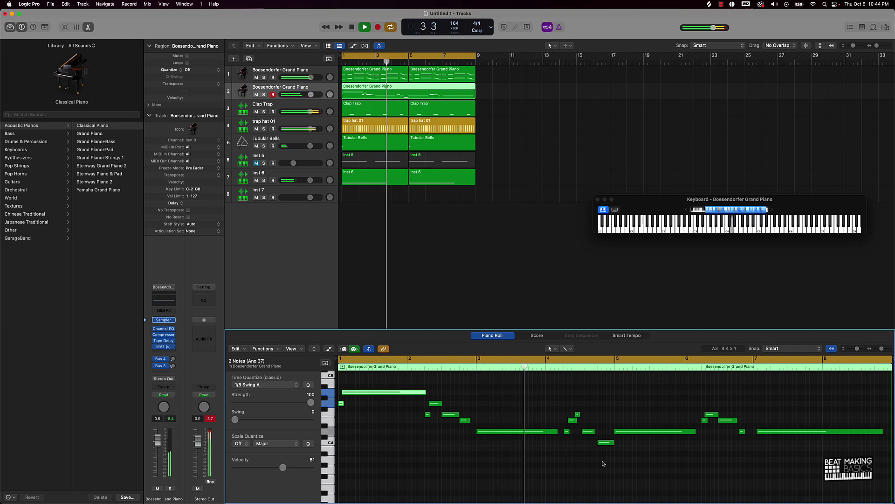
pyautogui.press('space')
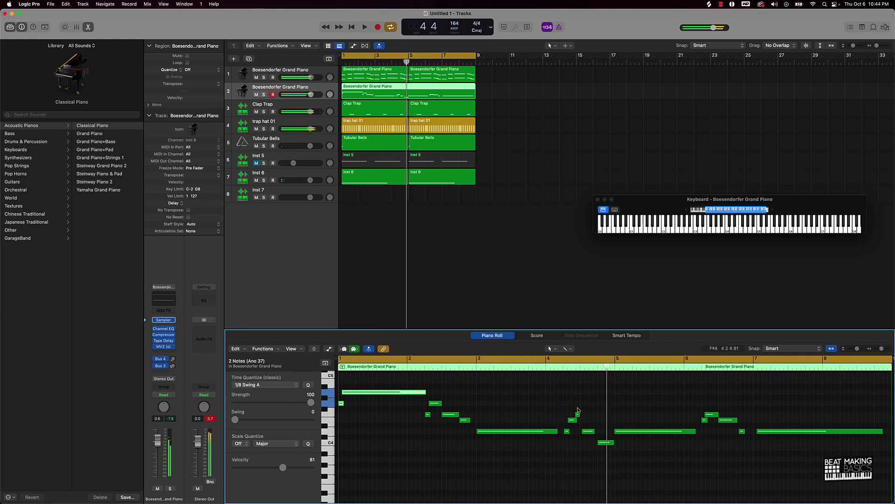
pyautogui.press('space')
pyautogui.click(577, 415)
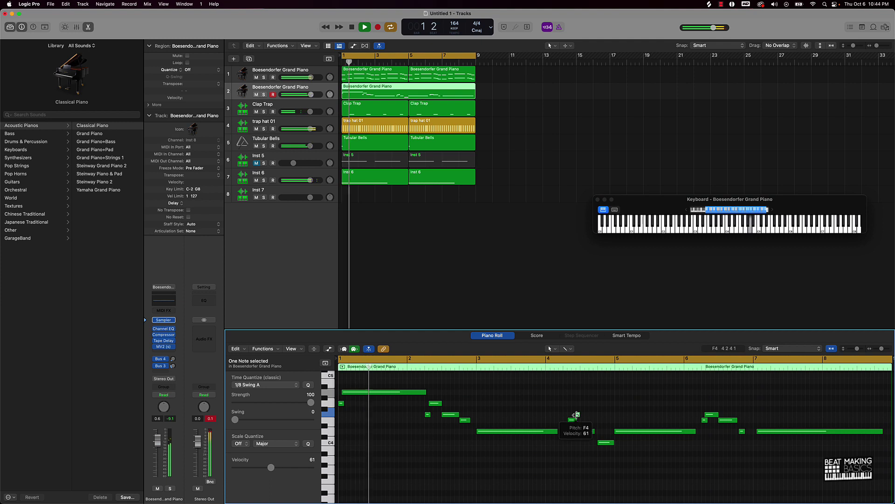
pyautogui.press('Delete')
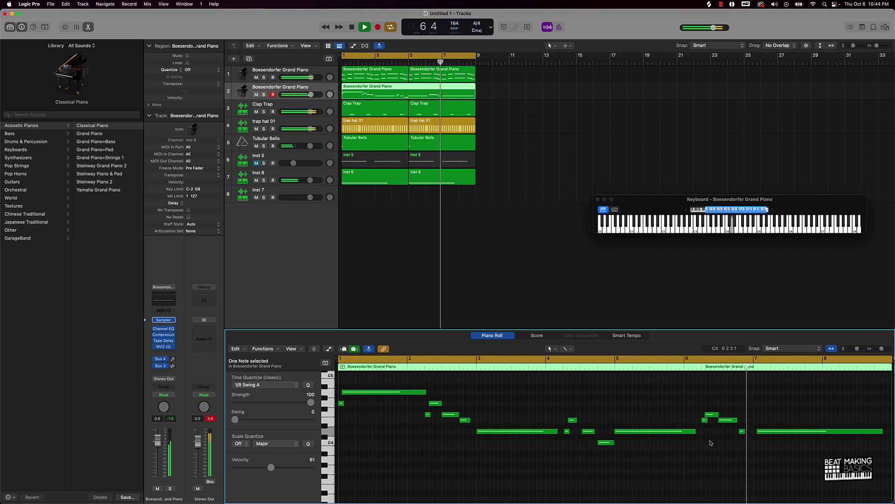
# Lower the short note near the end of bar 6 to A3 and play the loop back from the start to check it.
pyautogui.press('space')
pyautogui.moveTo(744, 435); pyautogui.dragTo(744, 460)
pyautogui.press('Return')
pyautogui.press('space')
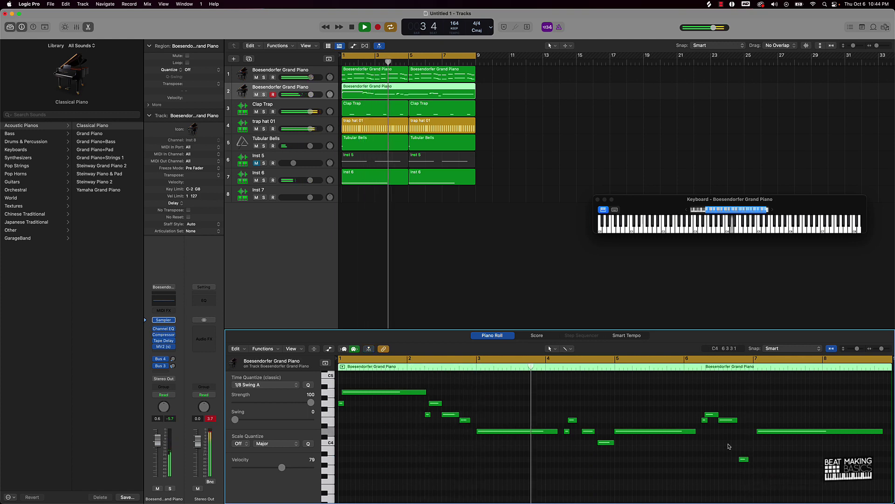
pyautogui.press('space')
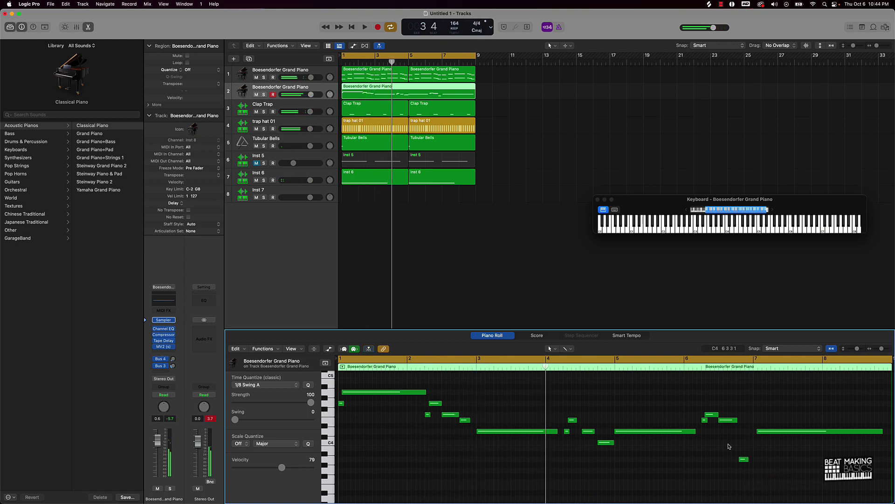
pyautogui.press('Return')
pyautogui.press('space')
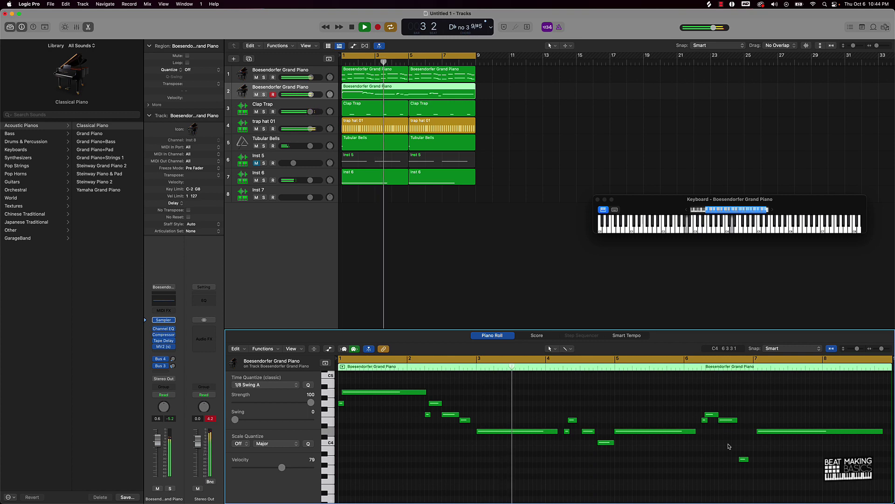
pyautogui.press('space')
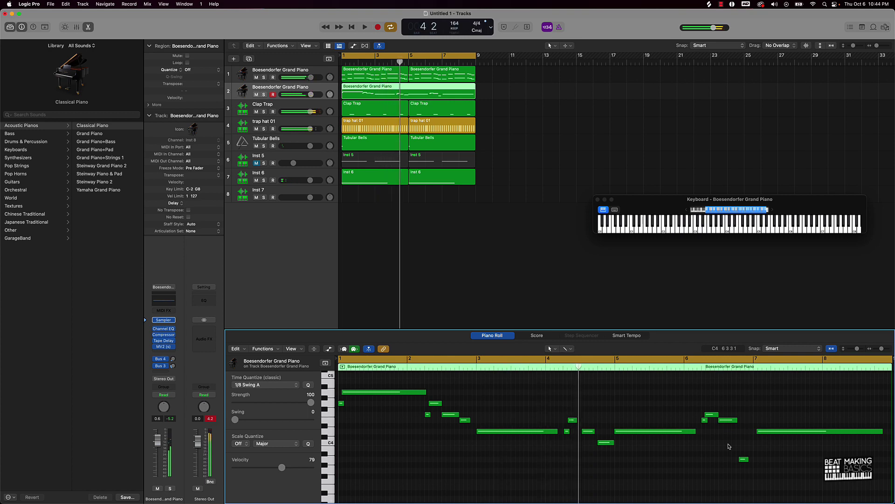
# Duplicate the second Boesendorfer Grand Piano track and record a lower piano part on the copy over the eight-bar loop.
pyautogui.press('super+d')
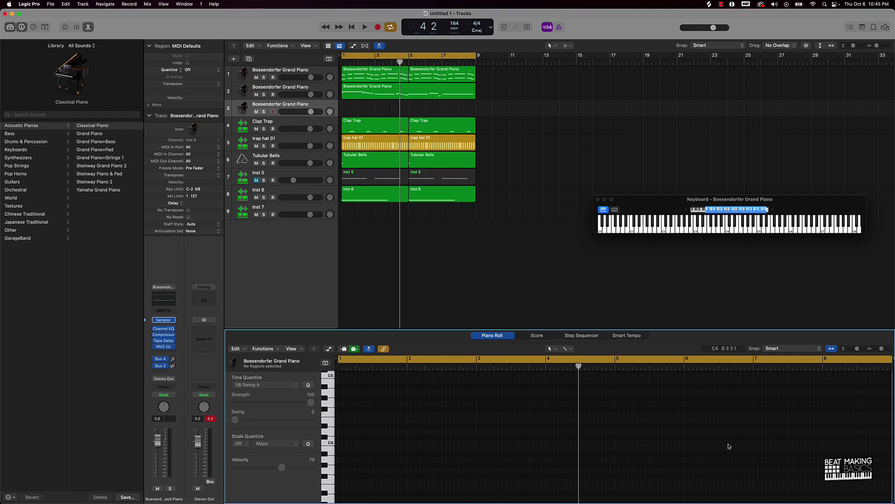
pyautogui.press('Return')
pyautogui.press('space')
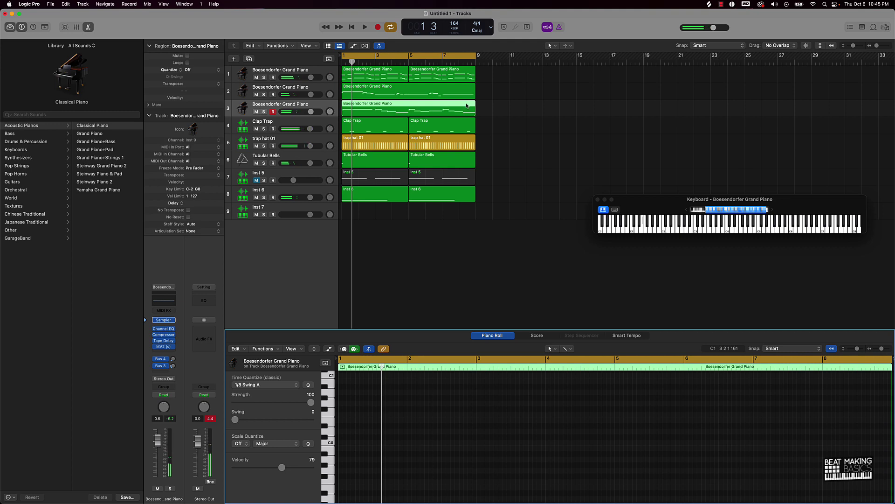
# Open the newly recorded third piano region for note editing, play the loop and show the note velocity lane.
pyautogui.click(451, 104)
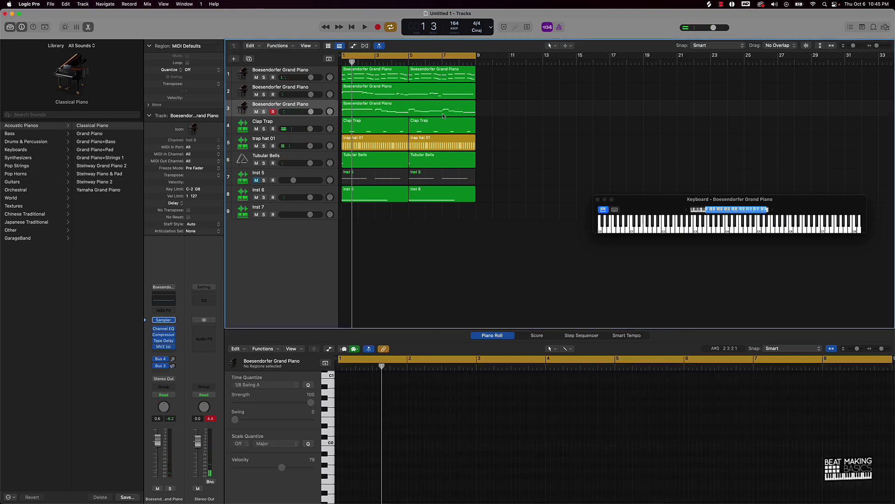
pyautogui.click(443, 114)
pyautogui.click(395, 444)
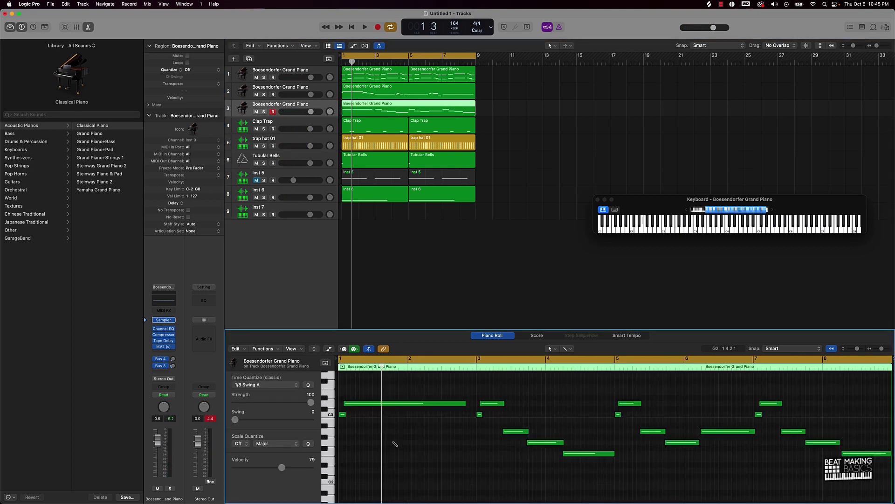
pyautogui.press('super+a')
pyautogui.click(449, 451)
pyautogui.press('space')
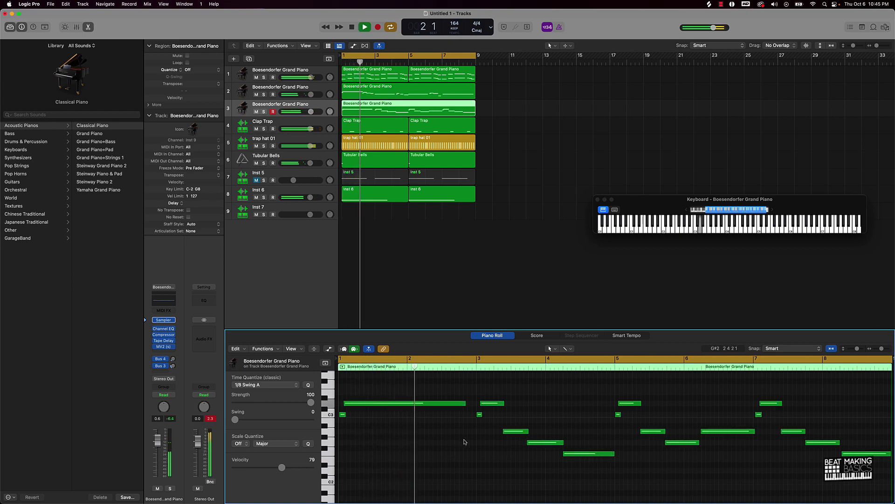
pyautogui.click(329, 348)
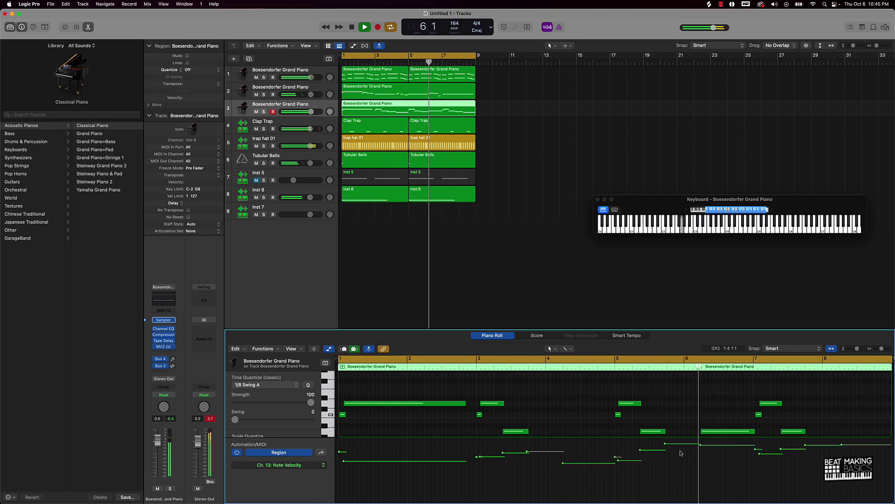
# Lower the velocities of the loudest notes in bars 5 to 8 of the third piano part.
pyautogui.click(665, 443)
pyautogui.moveTo(665, 443); pyautogui.dragTo(665, 451)
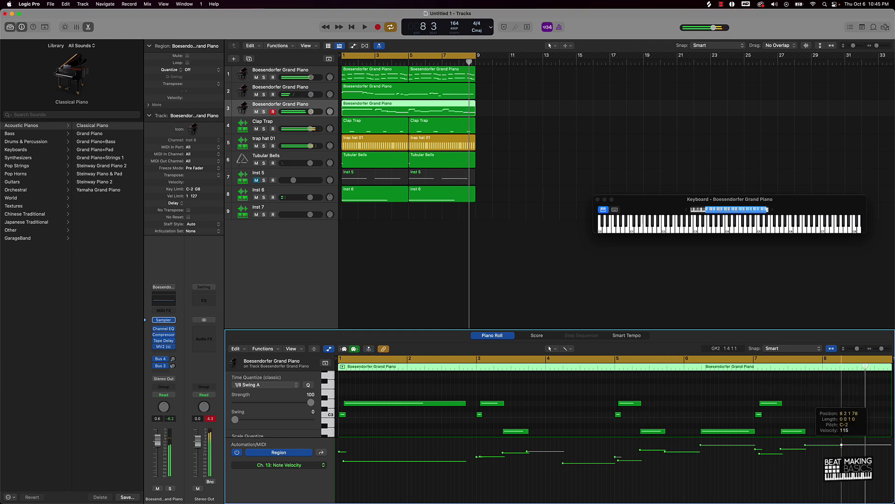
pyautogui.moveTo(804, 445); pyautogui.dragTo(805, 451)
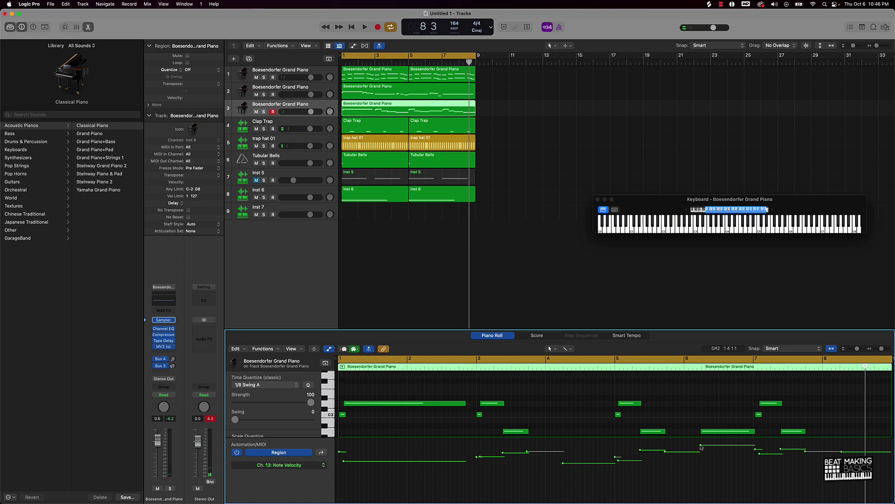
pyautogui.moveTo(701, 446); pyautogui.dragTo(701, 453)
# Play the loop and soften the remaining loud notes in bars 3, 5, 6 and 7 by reducing their velocities.
pyautogui.press('space')
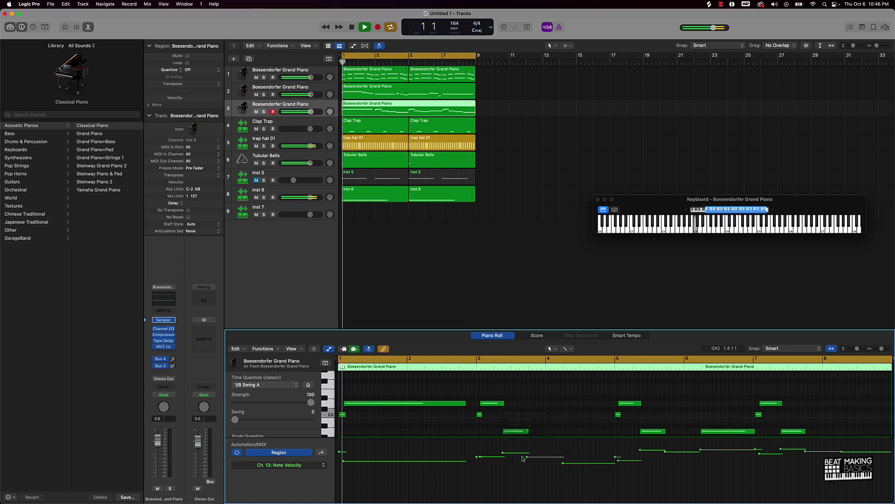
pyautogui.moveTo(503, 453); pyautogui.dragTo(502, 458)
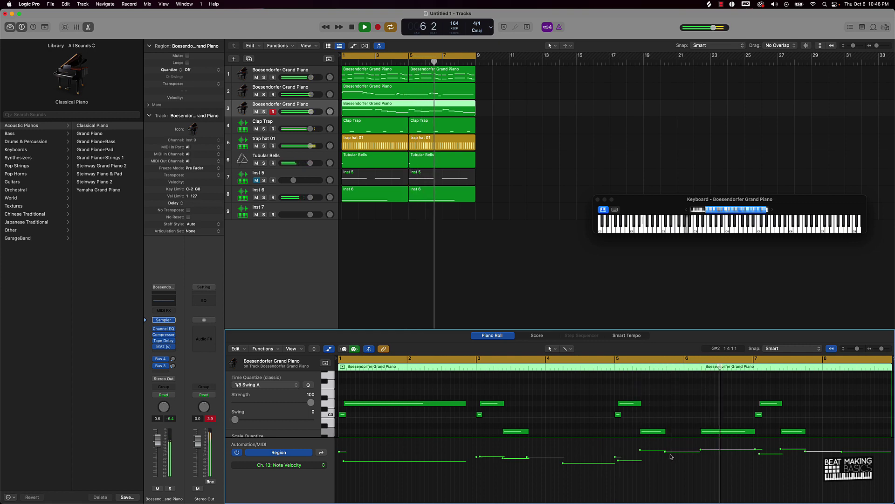
pyautogui.click(665, 451)
pyautogui.moveTo(665, 452); pyautogui.dragTo(652, 455)
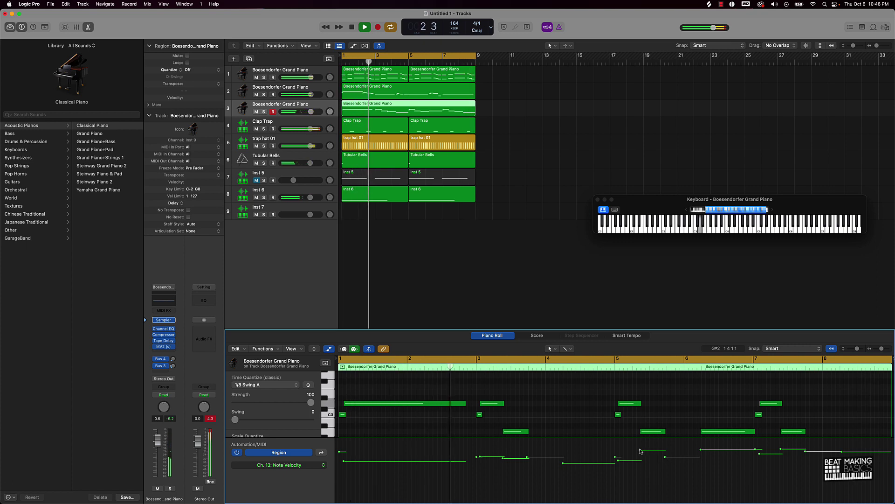
pyautogui.moveTo(641, 450); pyautogui.dragTo(641, 454)
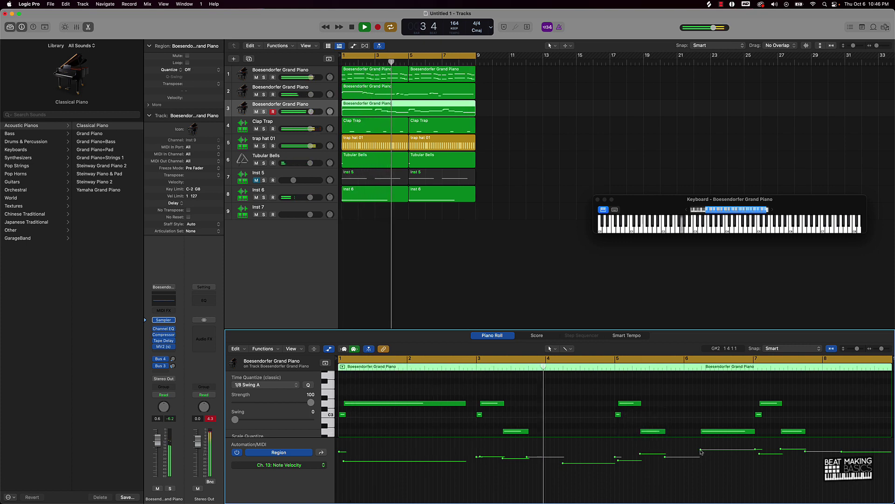
pyautogui.moveTo(701, 452); pyautogui.dragTo(701, 453)
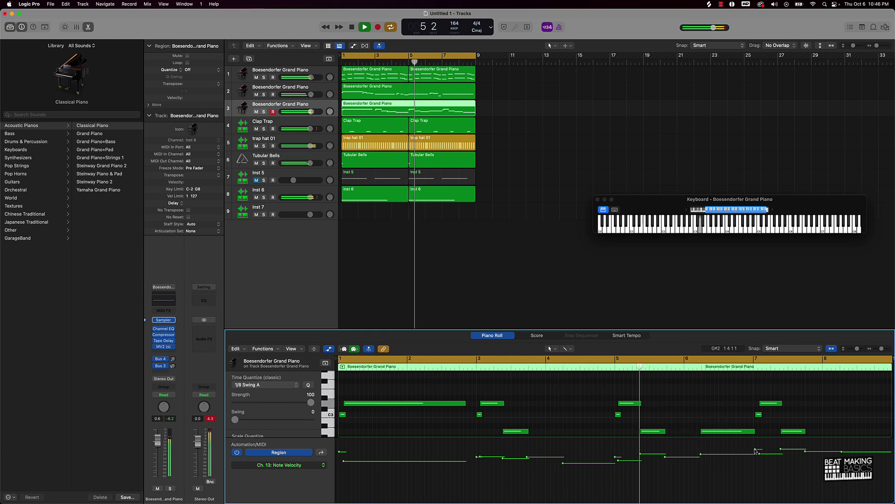
pyautogui.moveTo(756, 451); pyautogui.dragTo(756, 453)
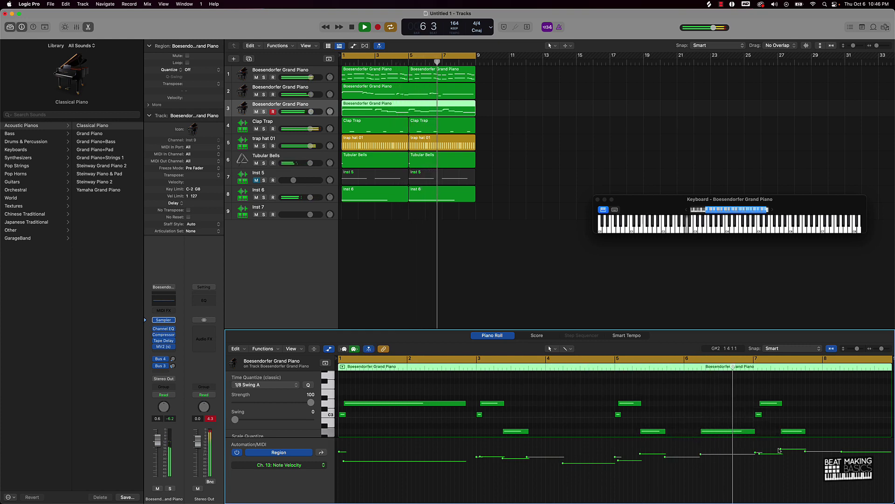
# Raise all notes of the third piano region together to the maximum velocity so they are equally loud.
pyautogui.press('super+a')
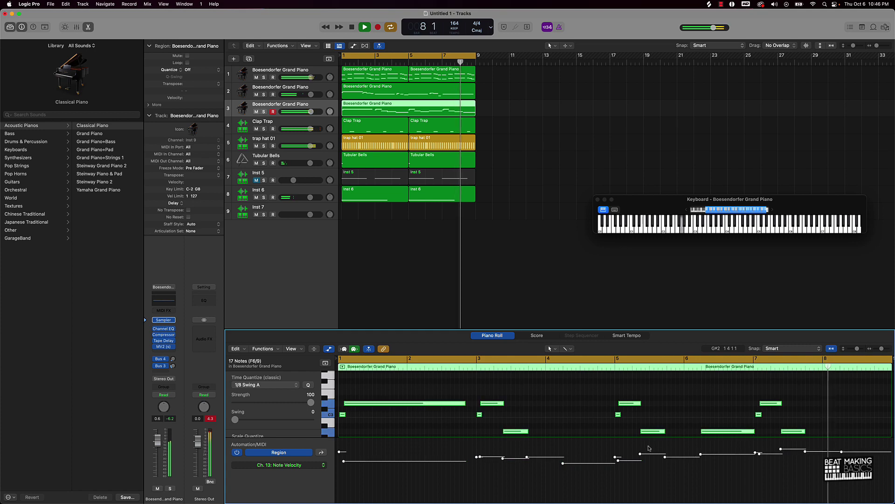
pyautogui.moveTo(641, 453); pyautogui.dragTo(635, 411)
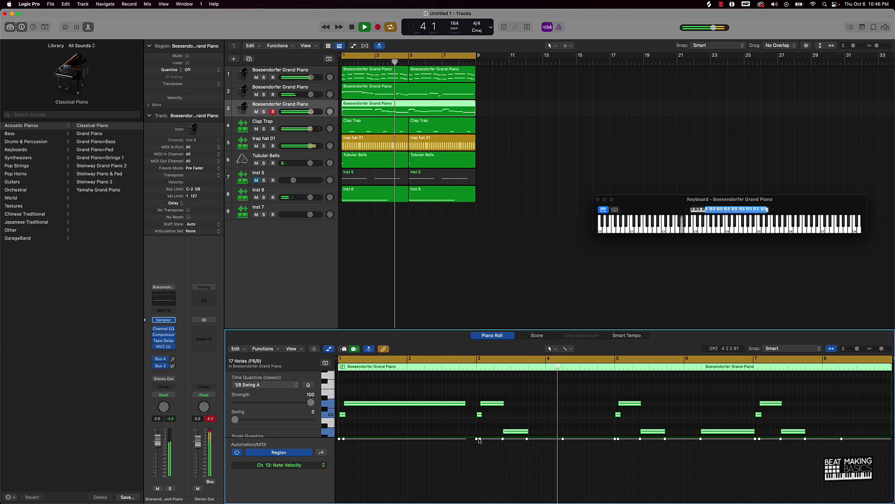
pyautogui.press('space')
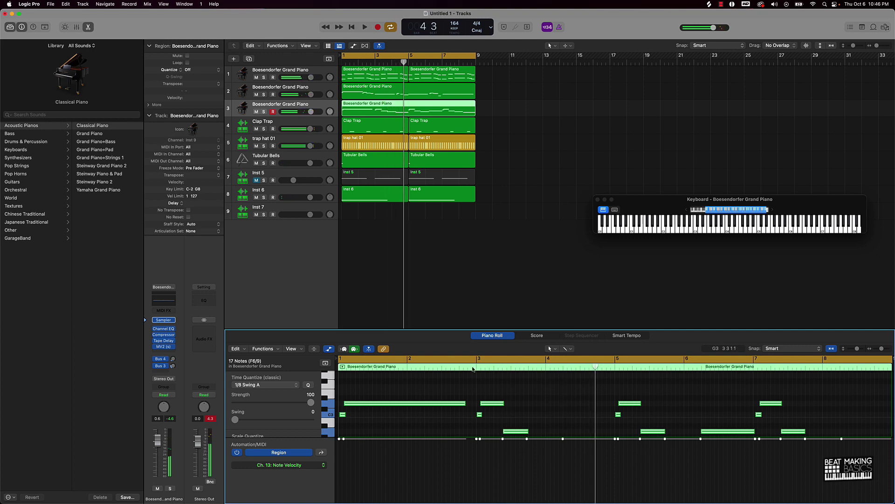
# Shift the G2 note near the end of bar 3 slightly later.
pyautogui.scroll(-5, 537, 401)
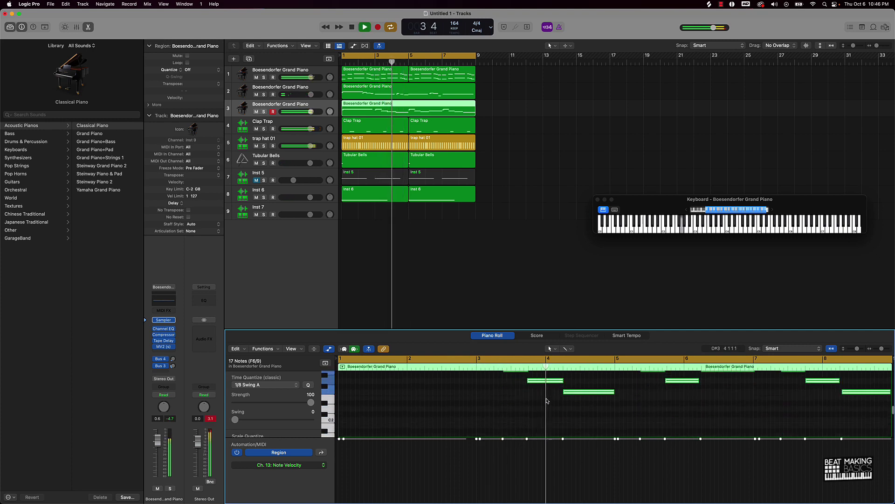
pyautogui.click(536, 401)
pyautogui.click(534, 383)
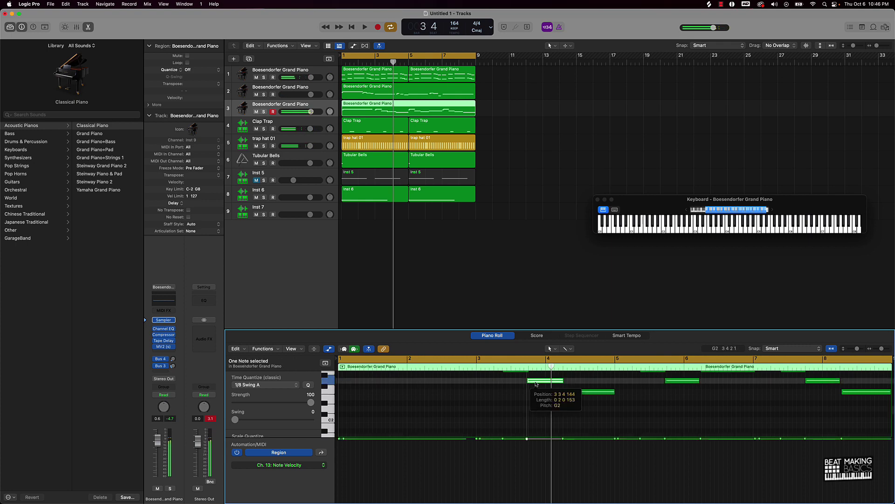
pyautogui.click(527, 390)
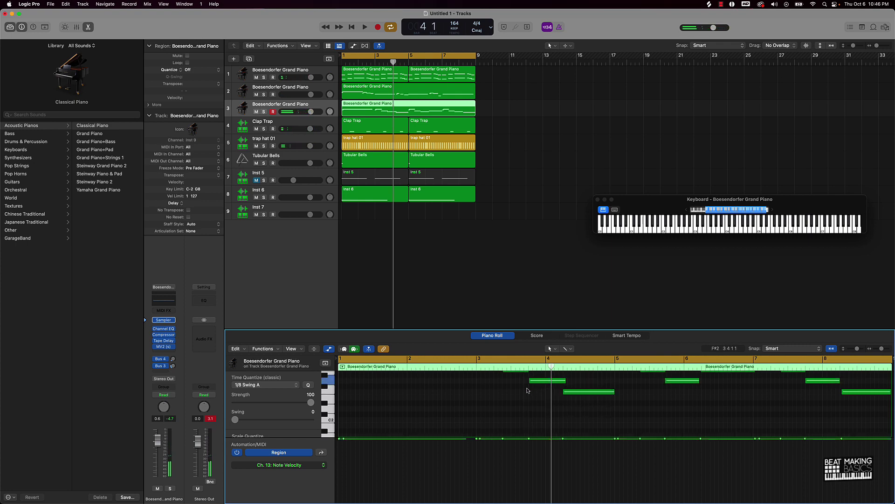
# Play the loop, set the velocity of all notes in the third piano region to 100, and listen to the full beat.
pyautogui.press('space')
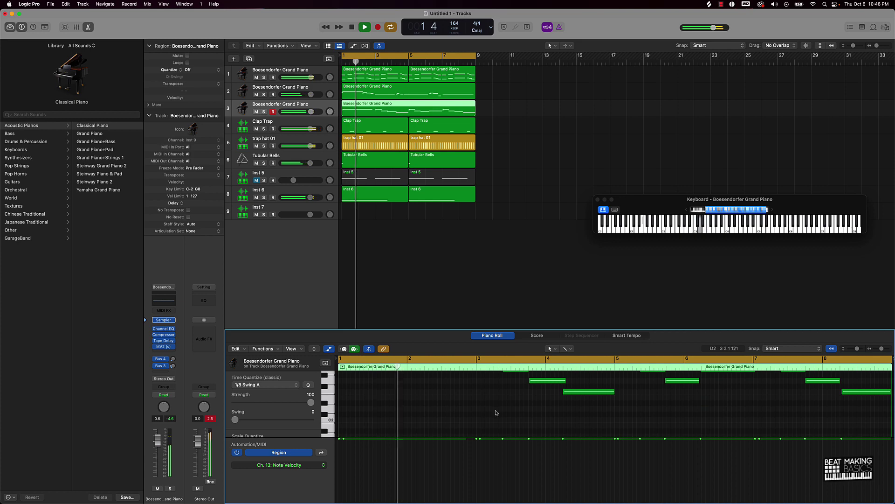
pyautogui.scroll(3, 497, 411)
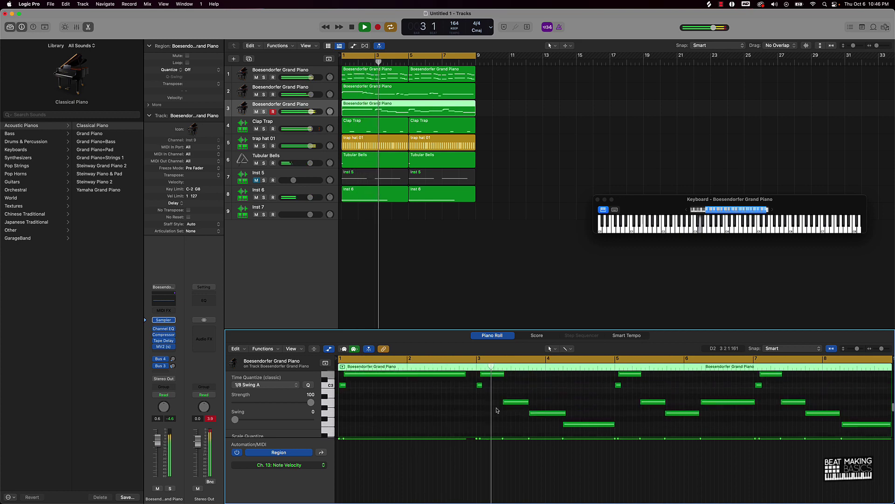
pyautogui.press('super+a')
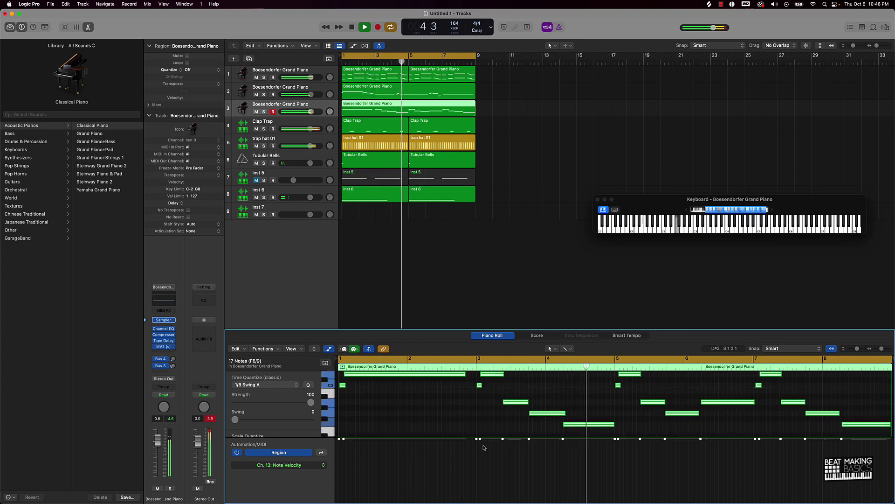
pyautogui.moveTo(503, 438); pyautogui.dragTo(502, 449)
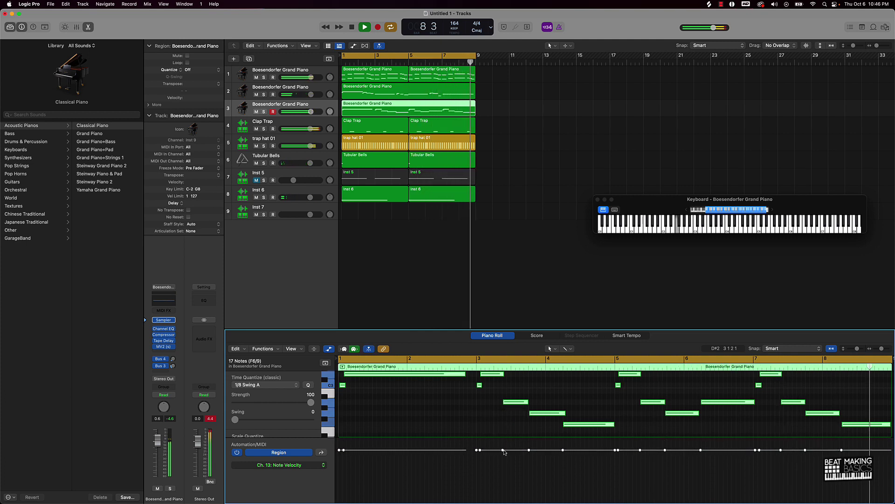
pyautogui.moveTo(503, 451); pyautogui.dragTo(481, 442)
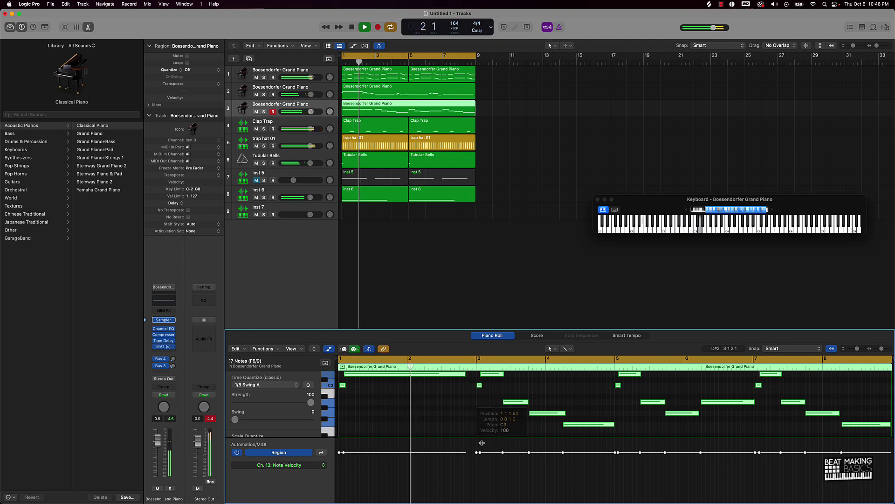
pyautogui.click(388, 219)
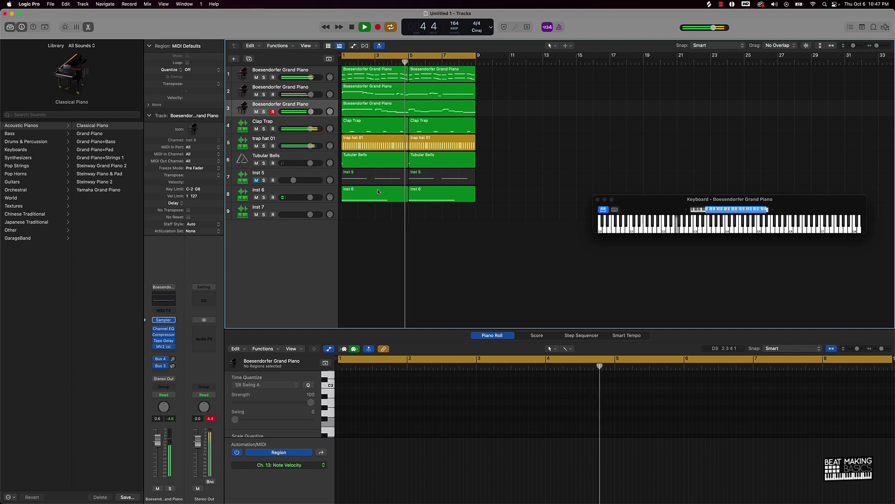
pyautogui.press('space')
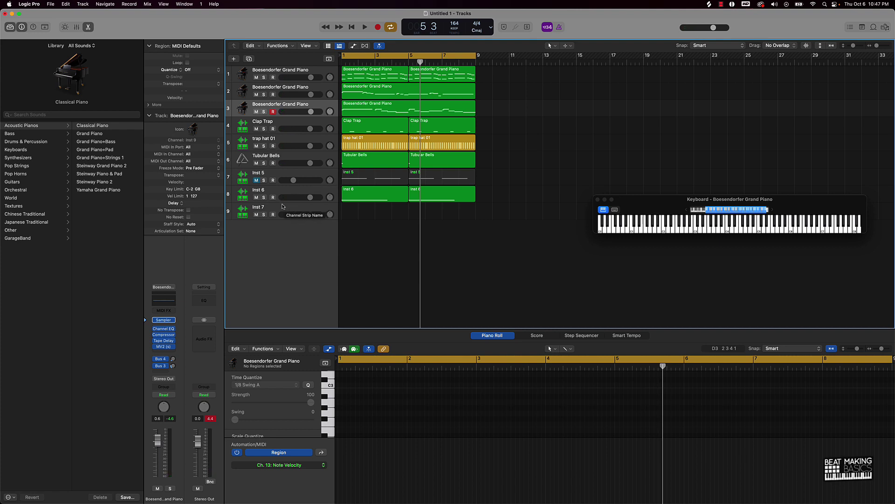
# Delete the empty Inst 7 track.
pyautogui.click(271, 207)
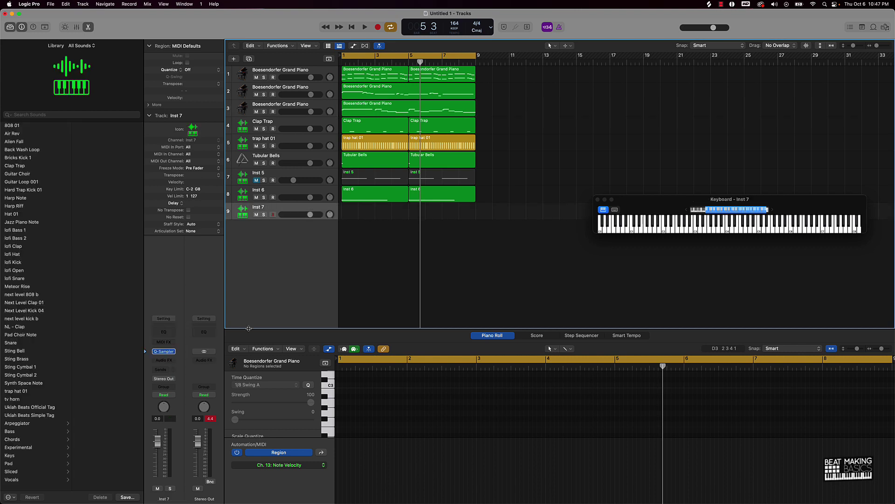
pyautogui.click(173, 353)
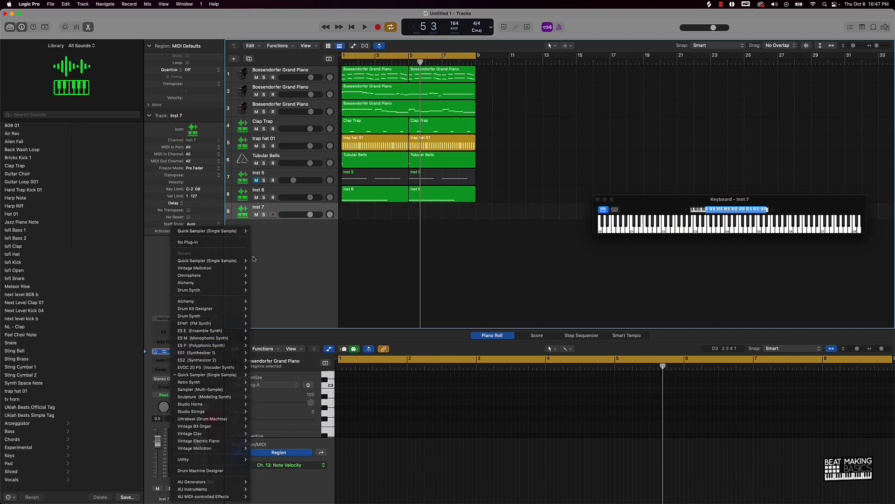
pyautogui.click(250, 260)
pyautogui.press('super+BackSpace')
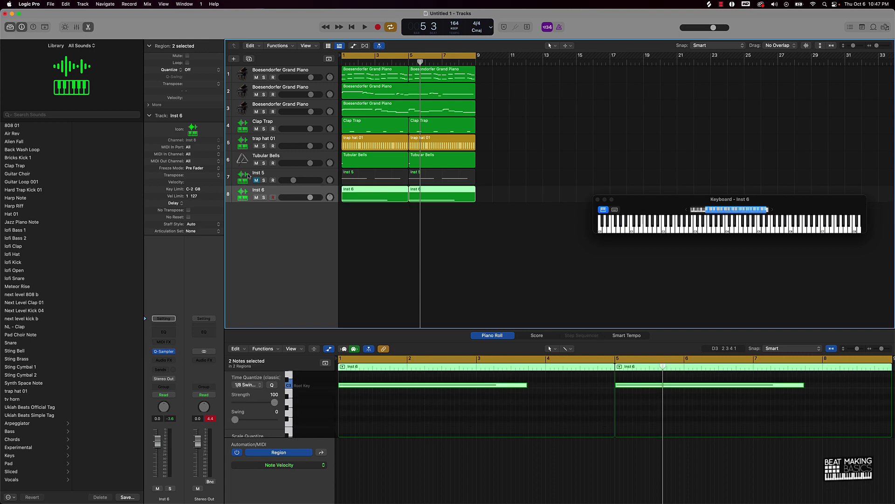
# Create one new software instrument track with the Default Patch as its instrument.
pyautogui.click(234, 59)
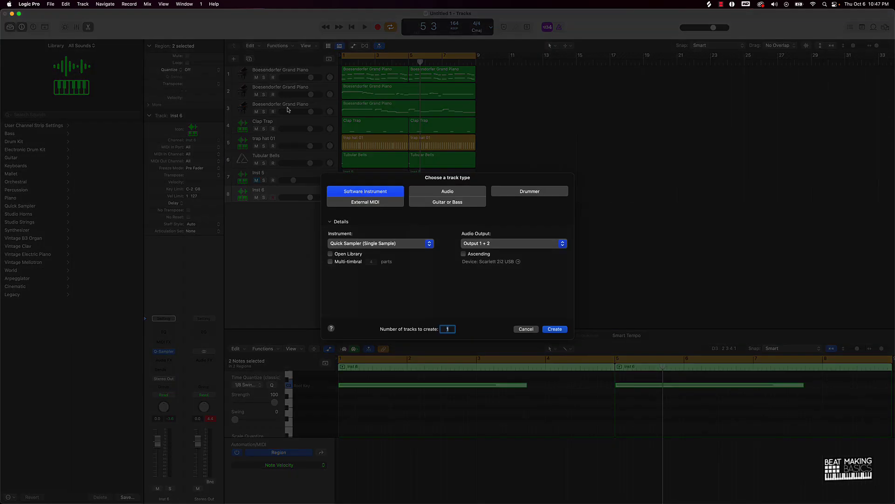
pyautogui.click(389, 246)
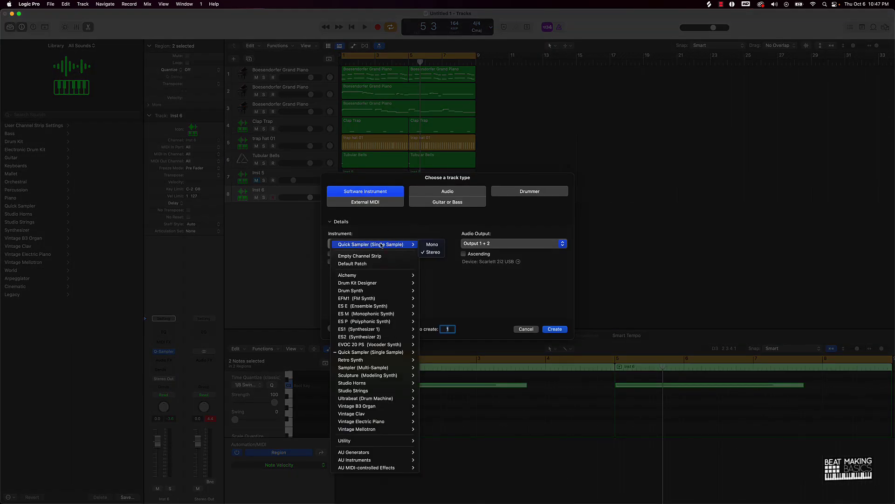
pyautogui.click(365, 264)
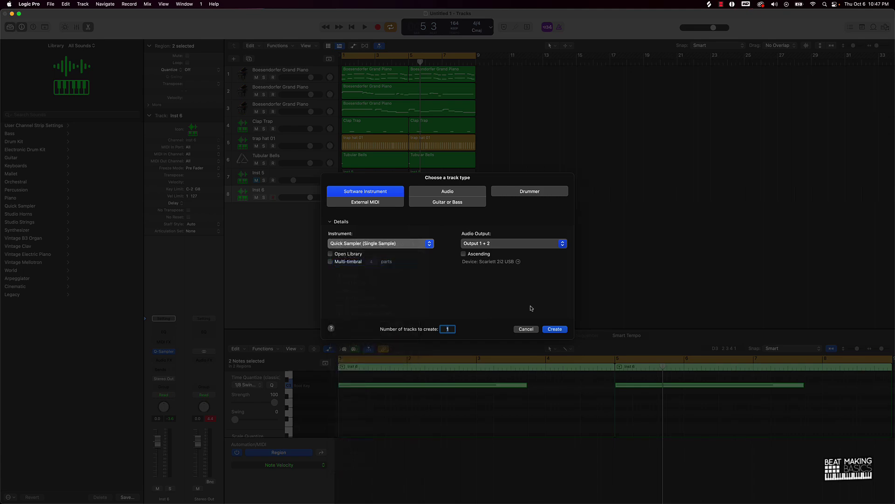
pyautogui.click(565, 330)
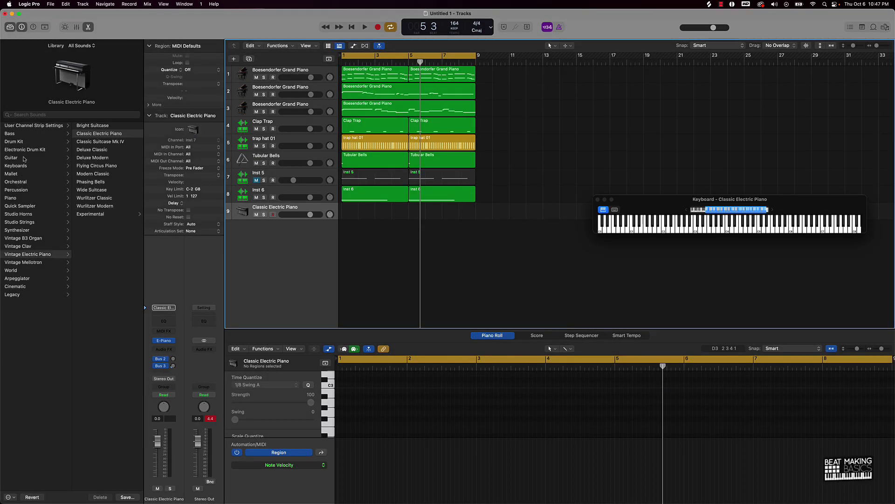
# Audition several patches in the Bass category of the library and load Picked Bass on the new track.
pyautogui.click(22, 135)
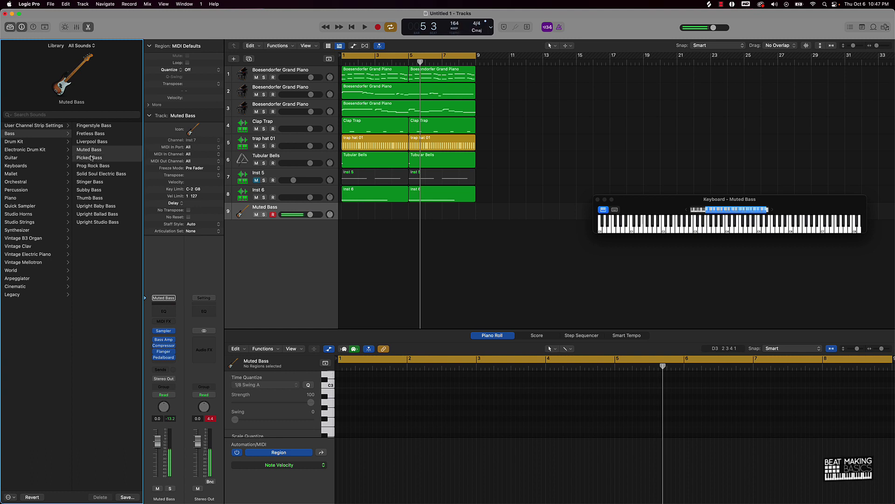
pyautogui.click(91, 158)
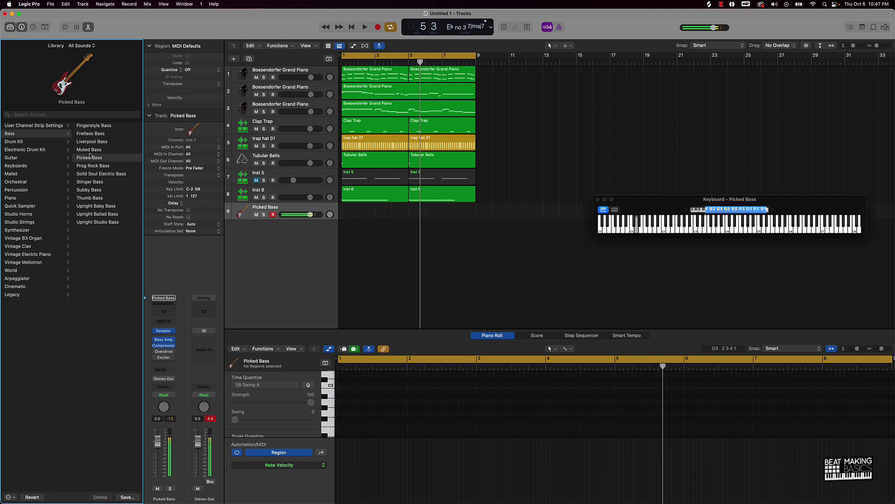
pyautogui.click(91, 165)
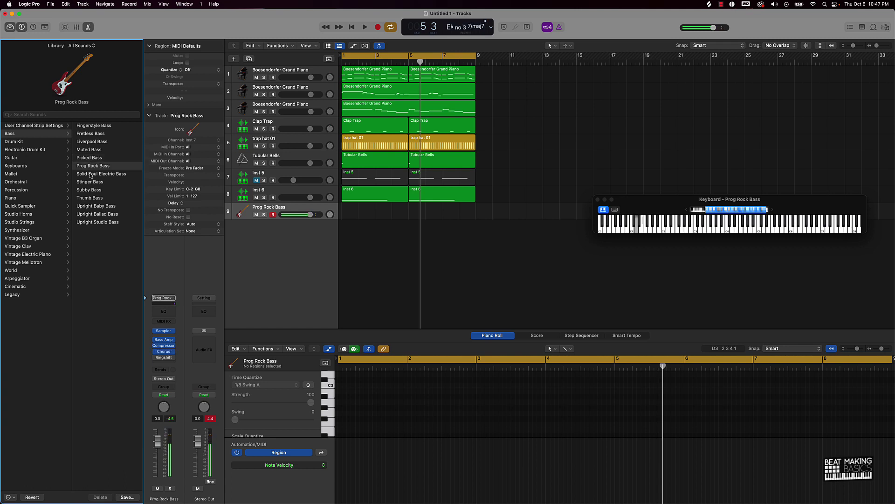
pyautogui.click(90, 173)
pyautogui.click(88, 183)
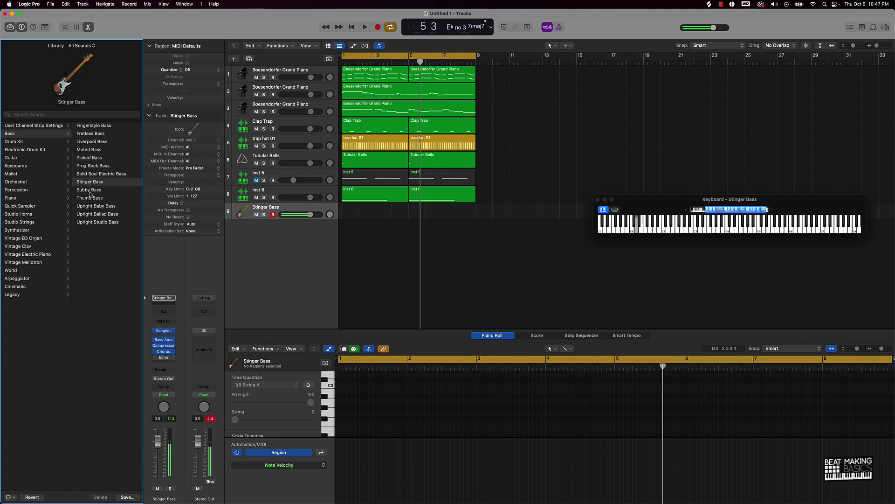
pyautogui.click(91, 191)
pyautogui.click(91, 198)
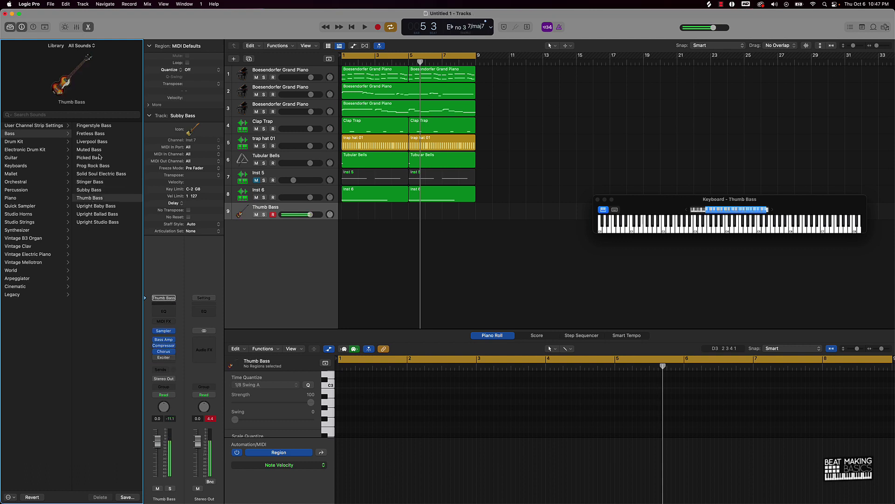
pyautogui.click(95, 135)
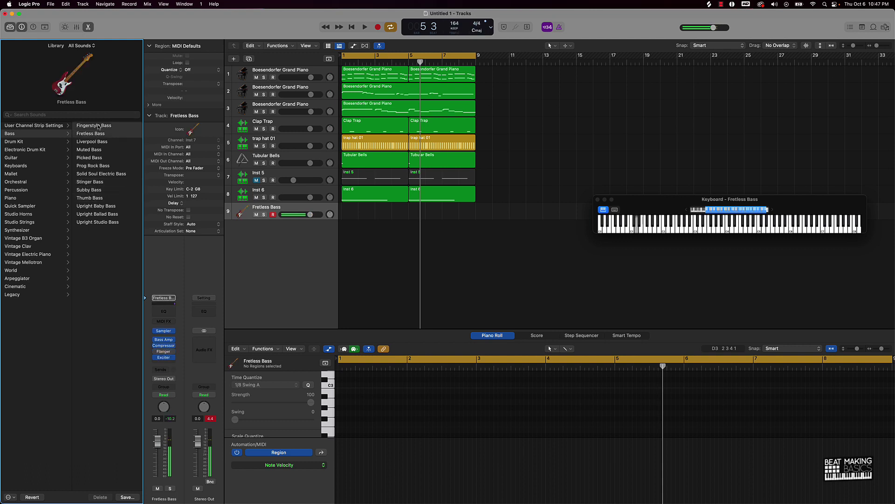
pyautogui.click(98, 126)
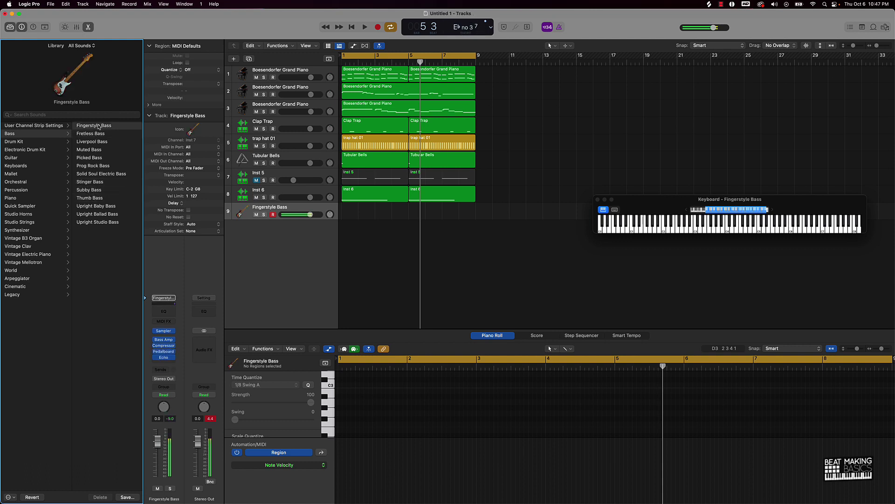
pyautogui.click(94, 166)
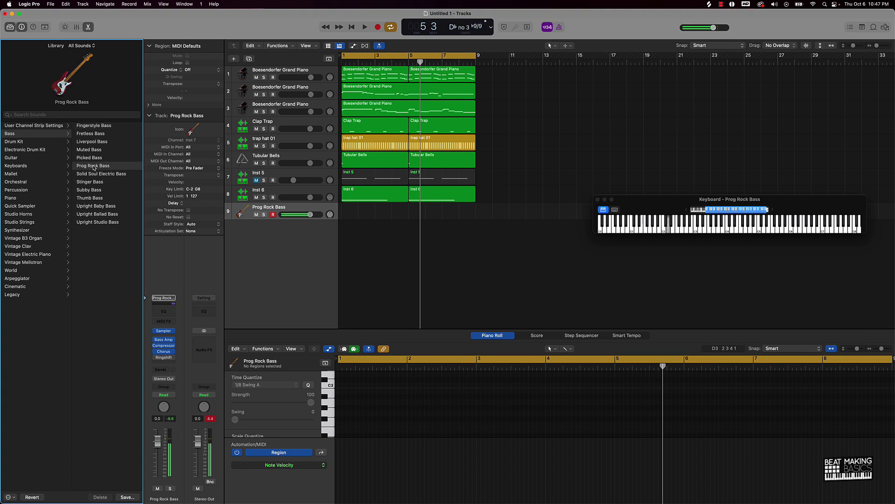
pyautogui.click(92, 157)
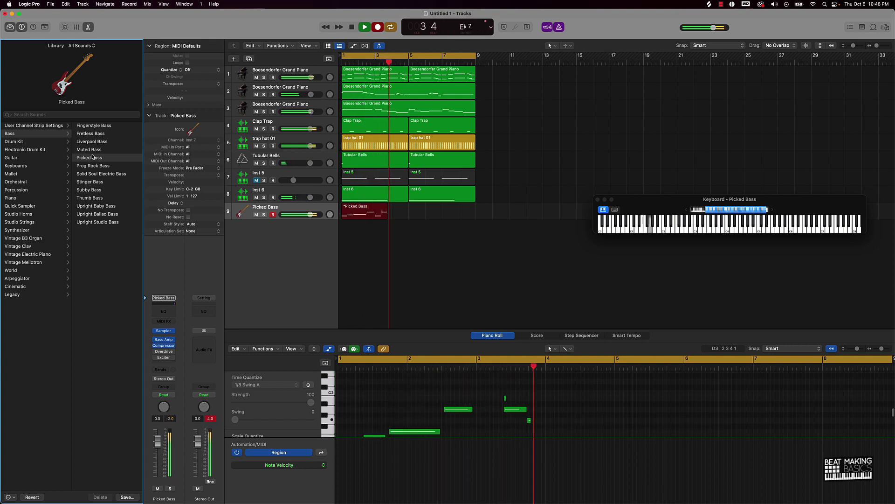
# Finish recording the four-bar Picked Bass take, listen to it from the start, and delete the region.
pyautogui.press('space')
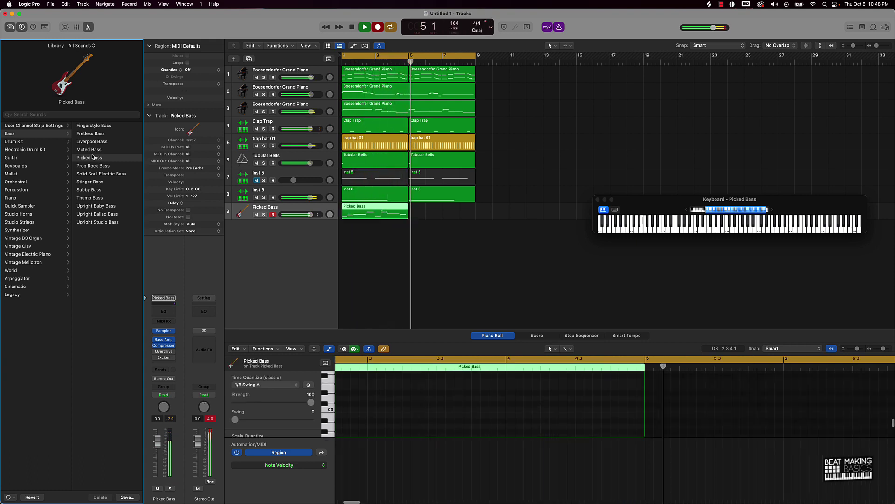
pyautogui.press('Return')
pyautogui.press('space')
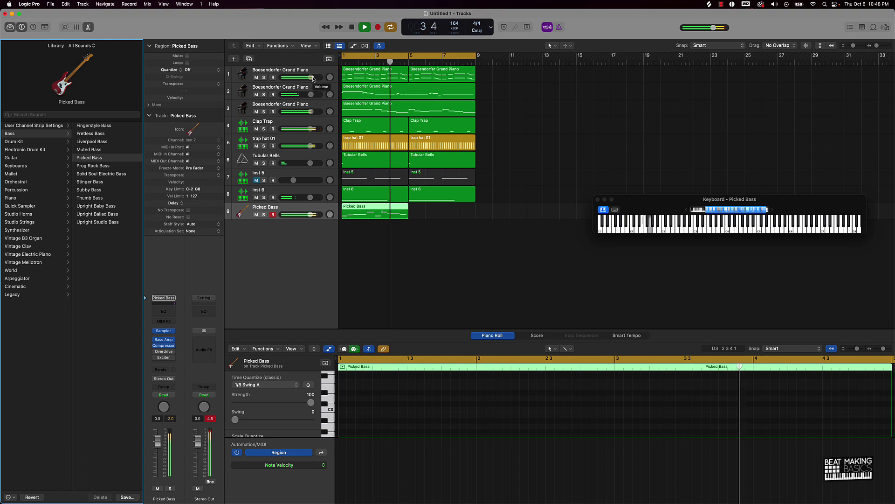
pyautogui.press('space')
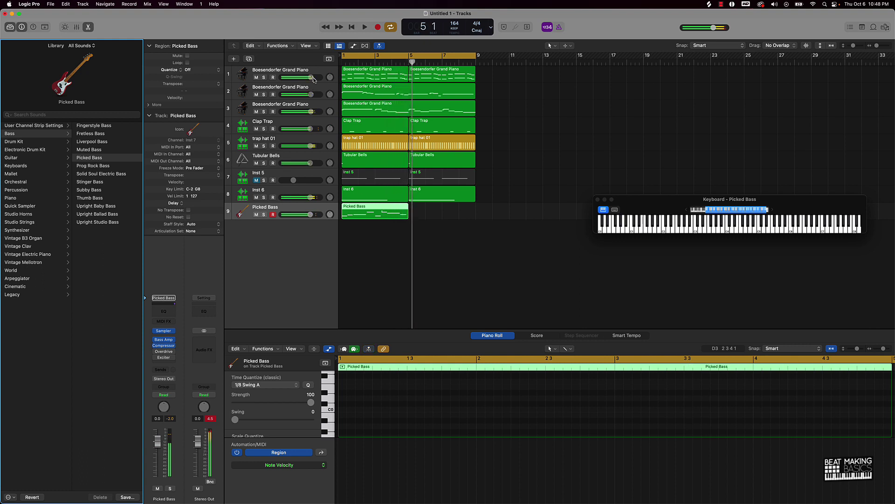
pyautogui.press('Delete')
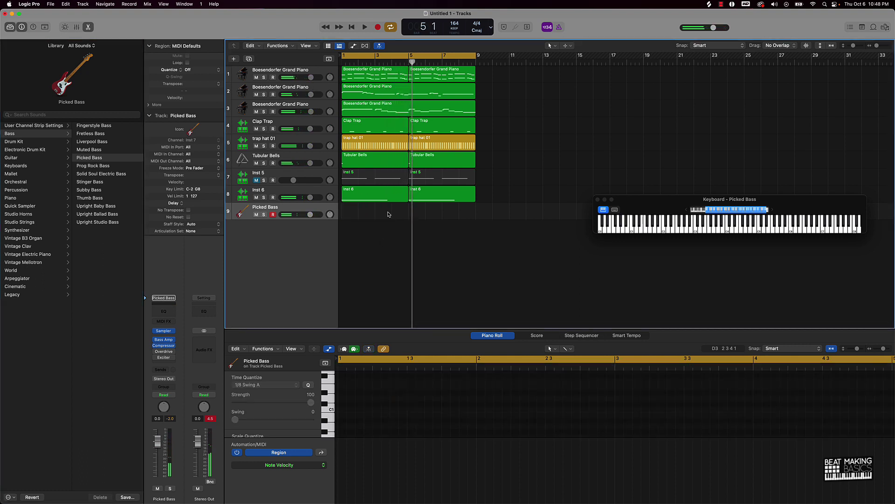
# Rehearse over the loop from bar 1, record another Picked Bass take, listen back, and delete it.
pyautogui.press('Return')
pyautogui.press('space')
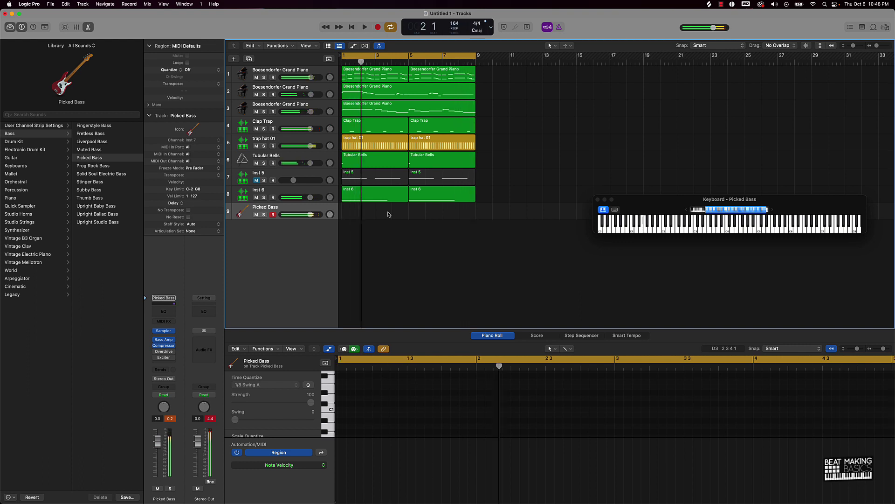
pyautogui.press('r')
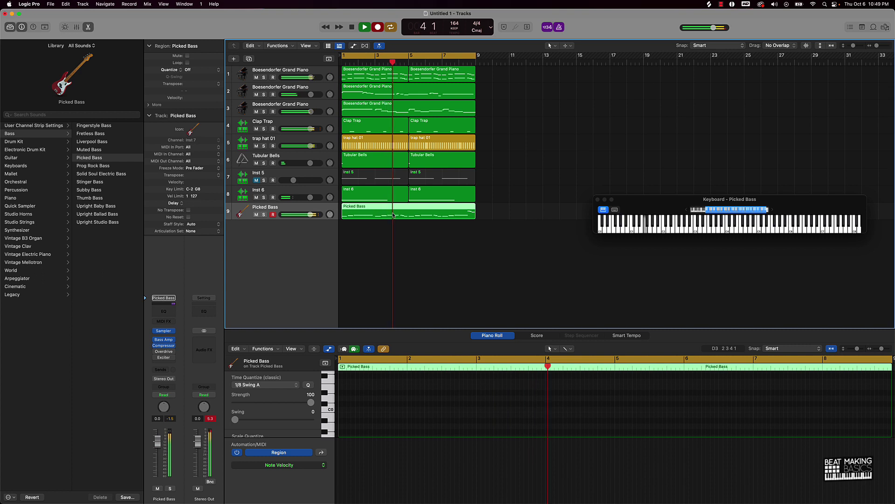
pyautogui.press('space')
pyautogui.press('space')
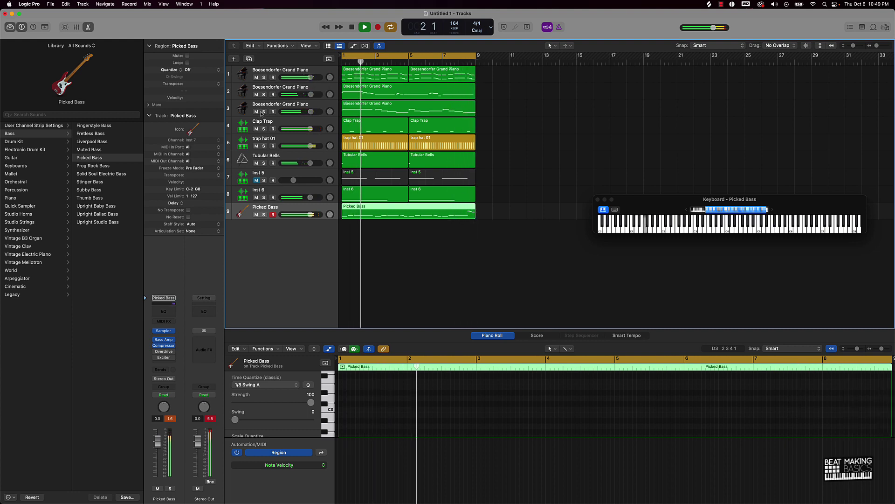
pyautogui.press('space')
pyautogui.press('Delete')
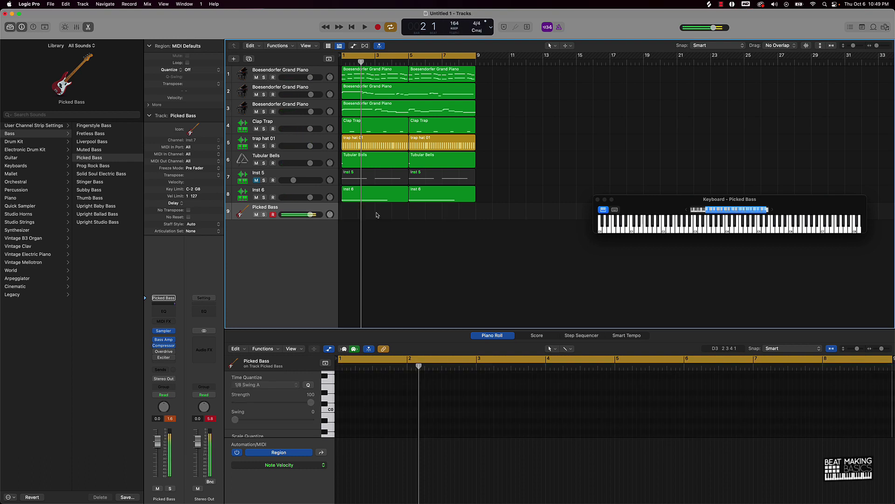
# Play the loop while trying Muted Bass, Fretless Bass, Stinger Bass and Solid Soul Electric Bass, and return to Picked Bass.
pyautogui.press('space')
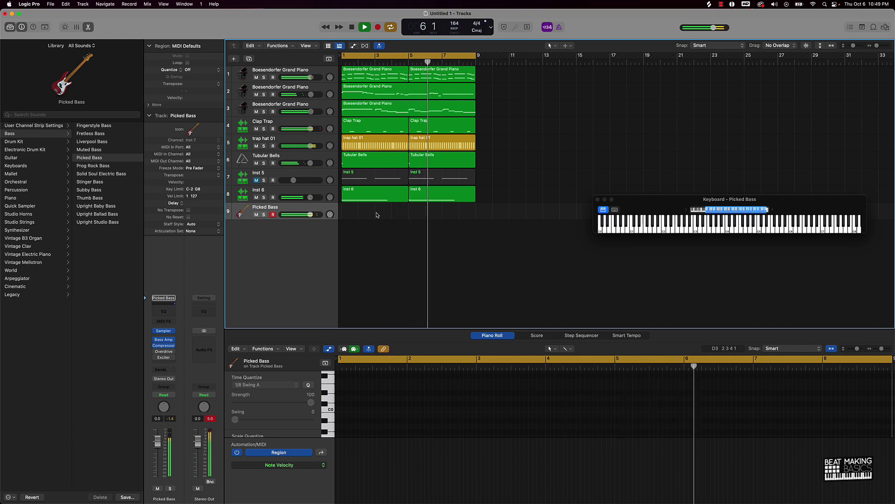
pyautogui.click(125, 150)
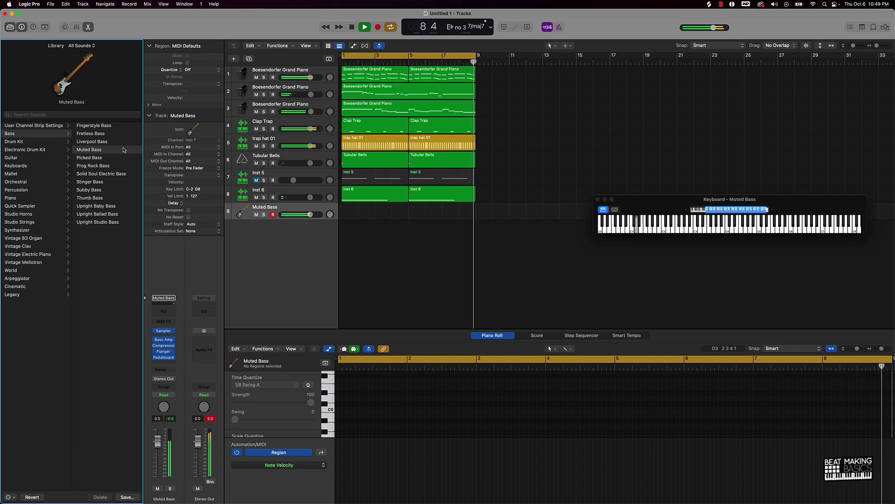
pyautogui.click(108, 133)
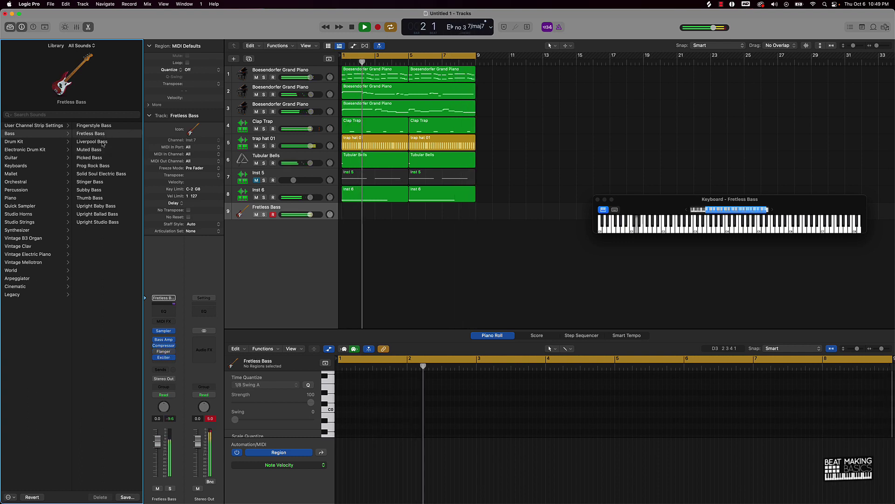
pyautogui.click(100, 181)
pyautogui.click(102, 174)
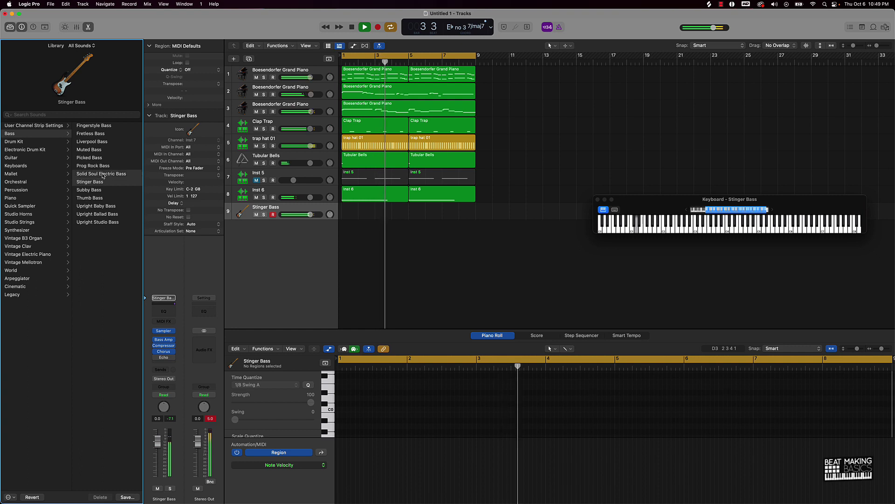
pyautogui.click(98, 158)
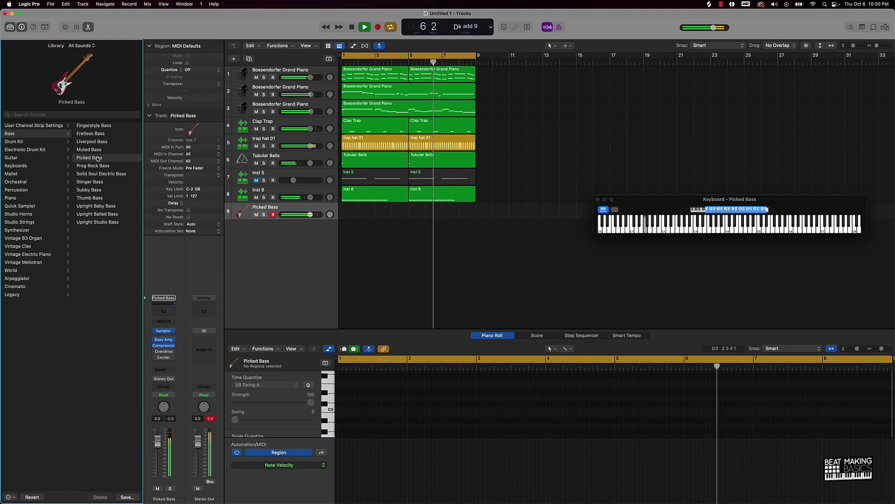
# Record an eight-bar Picked Bass part over the loop and quantize all its notes with 1/8 Swing A.
pyautogui.press('r')
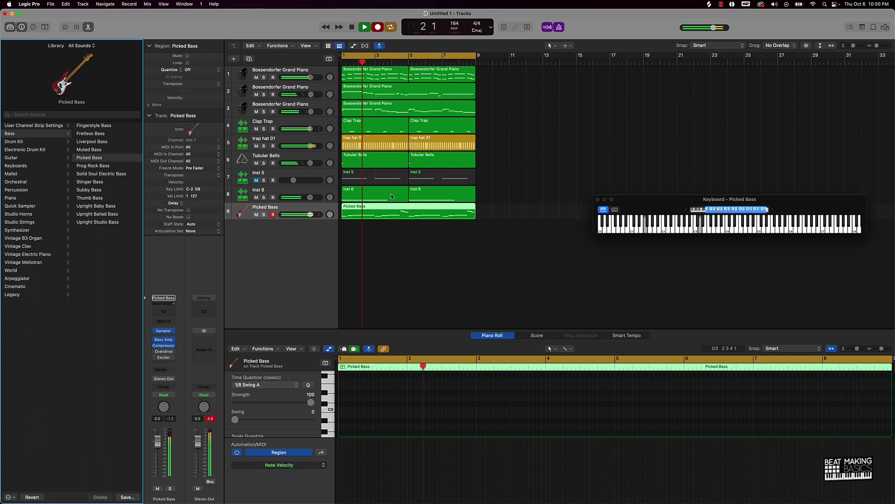
pyautogui.press('e')
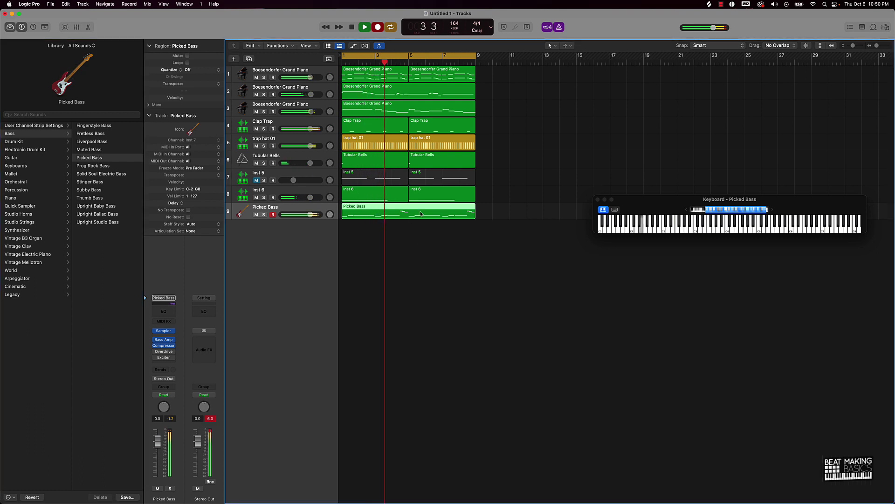
pyautogui.press('e')
pyautogui.press('super+a')
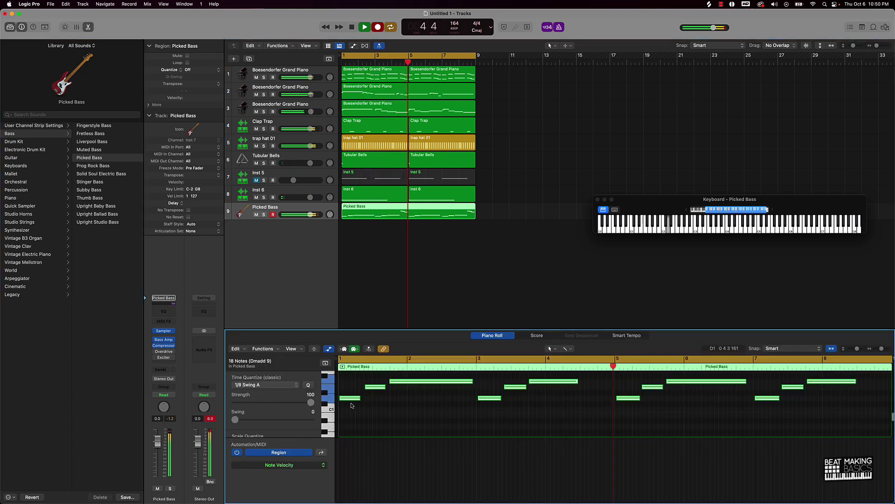
pyautogui.click(308, 385)
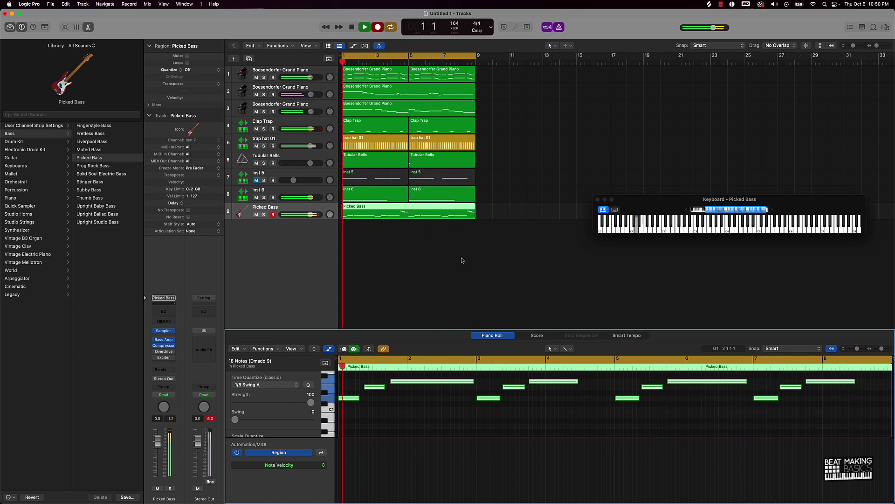
pyautogui.press('space')
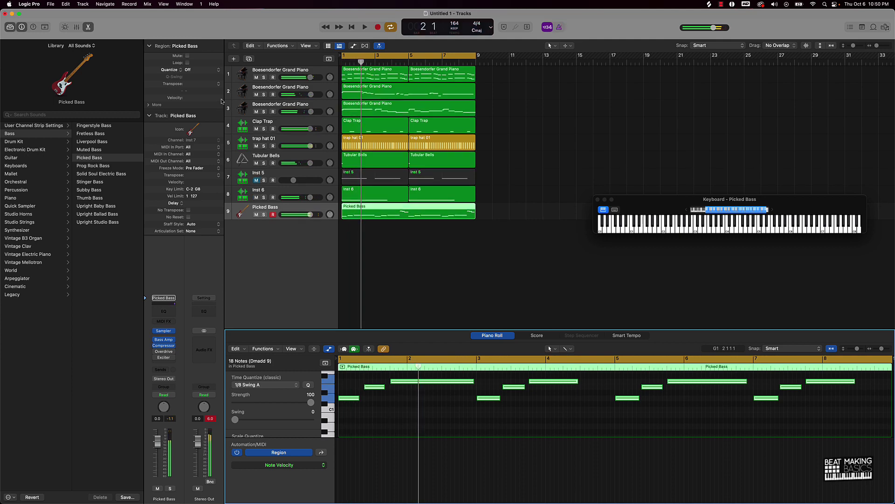
# Create one software instrument track with Quick Sampler (Single Sample) in Stereo as its instrument.
pyautogui.click(232, 60)
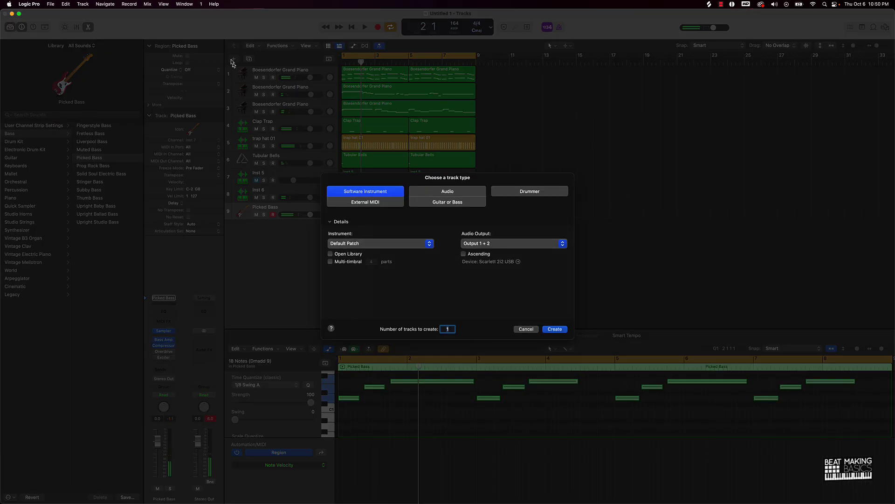
pyautogui.click(429, 245)
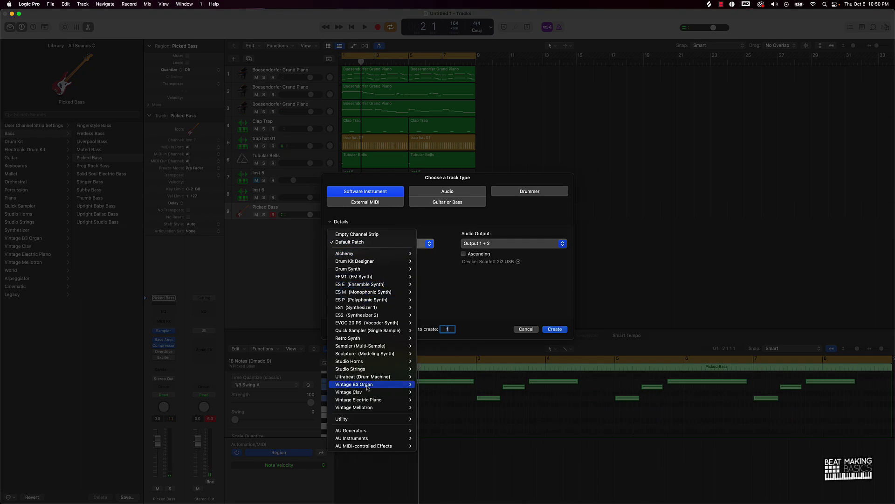
pyautogui.moveTo(373, 331)
pyautogui.click(422, 338)
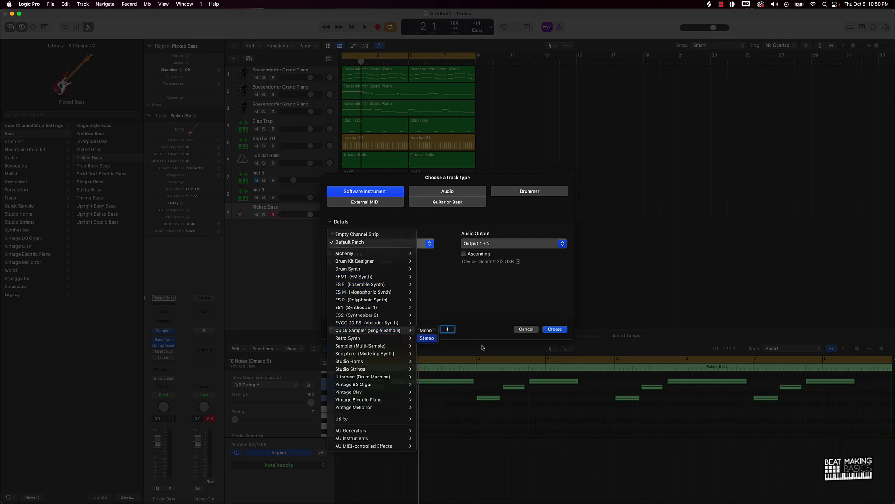
pyautogui.press('Return')
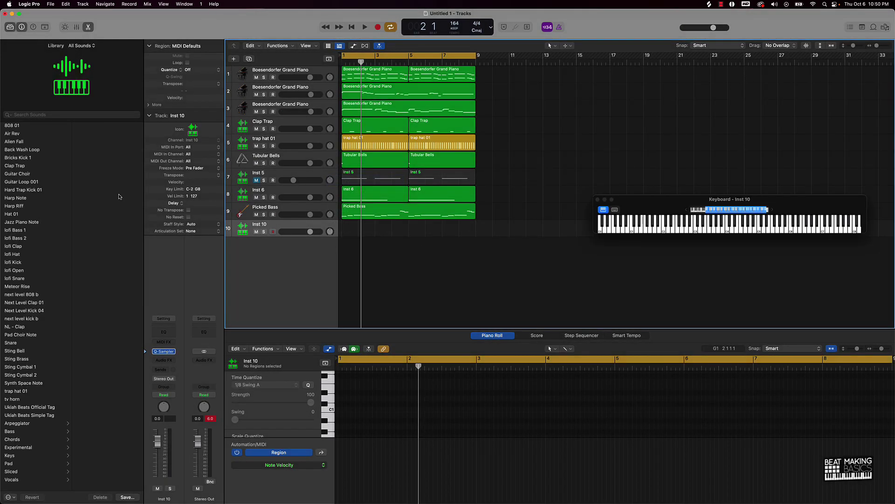
# Load the Bricks Kick 1 preset into the new track's Quick Sampler and close the plug-in window.
pyautogui.click(166, 351)
pyautogui.click(328, 109)
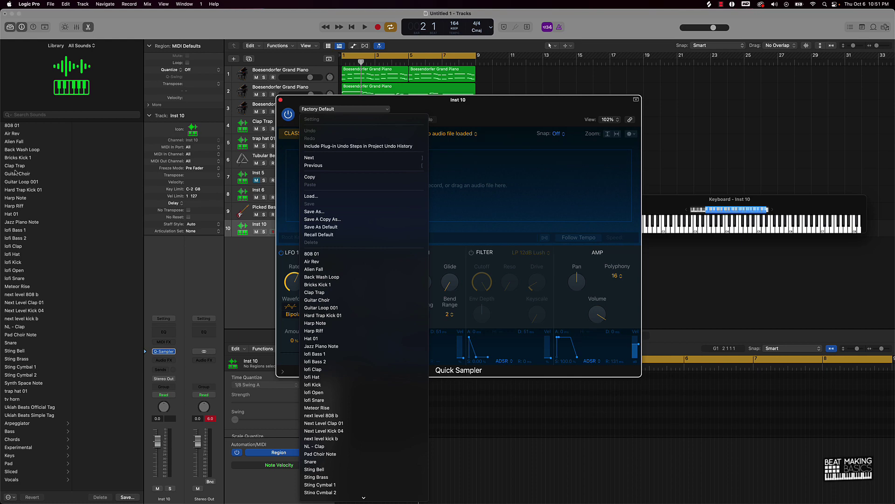
pyautogui.click(324, 285)
pyautogui.click(270, 249)
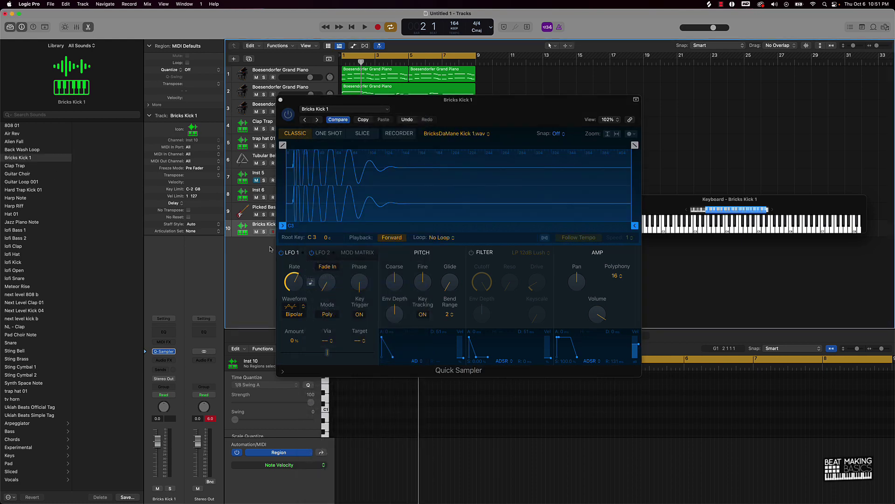
pyautogui.click(280, 100)
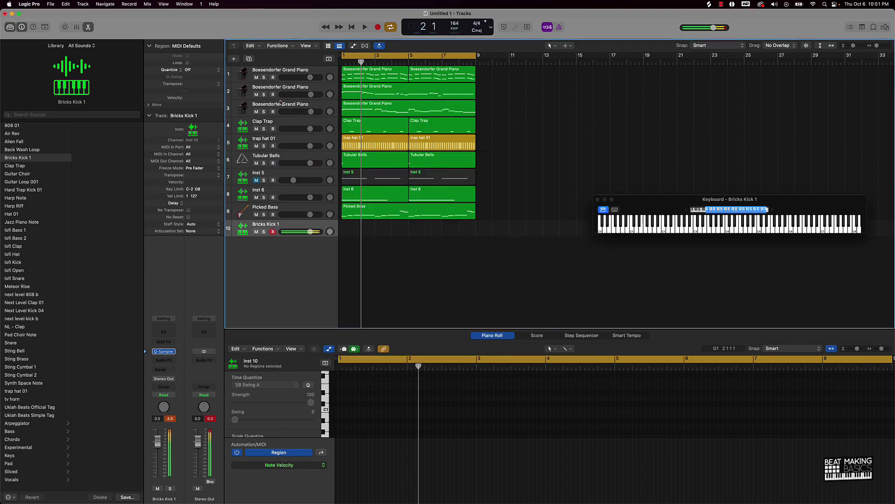
# Record an eight-bar Bricks Kick 1 pattern over the loop and mute the second and third Boesendorfer Grand Piano tracks.
pyautogui.press('r')
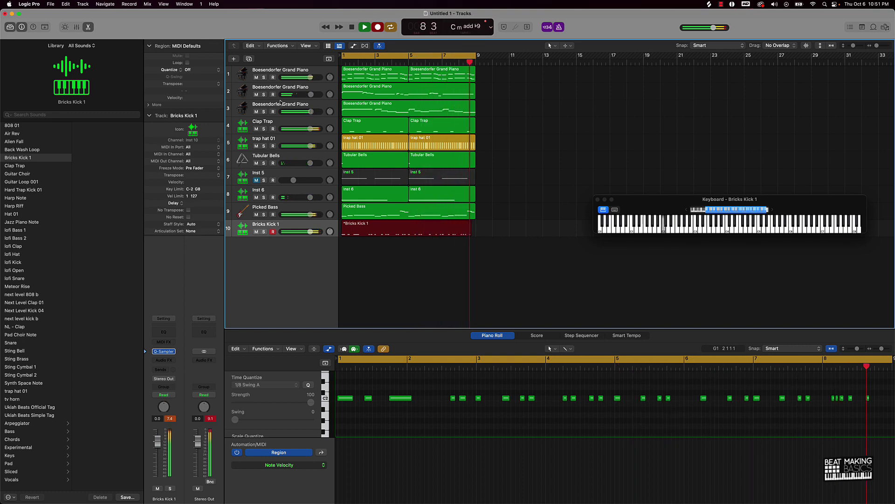
pyautogui.press('space')
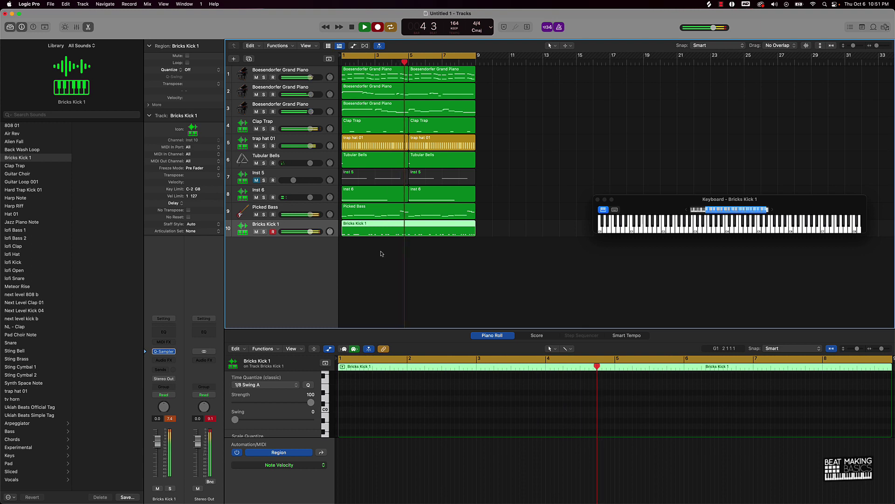
pyautogui.click(383, 233)
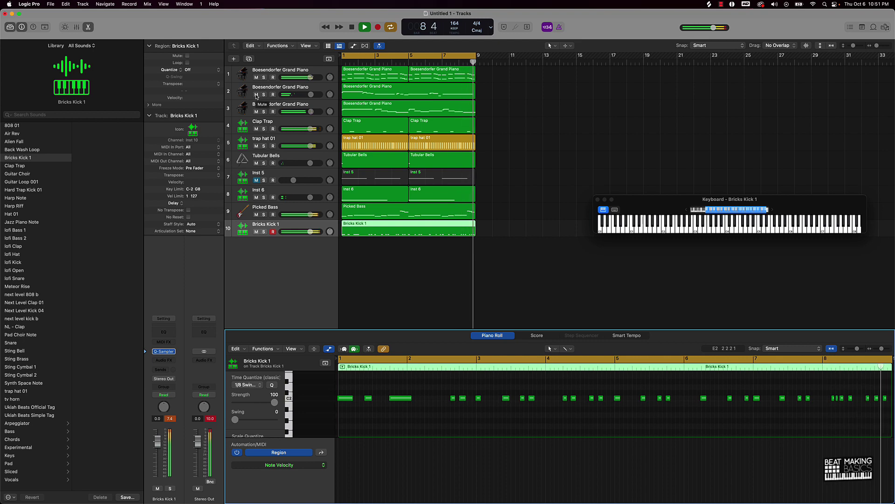
pyautogui.moveTo(256, 97); pyautogui.dragTo(256, 111)
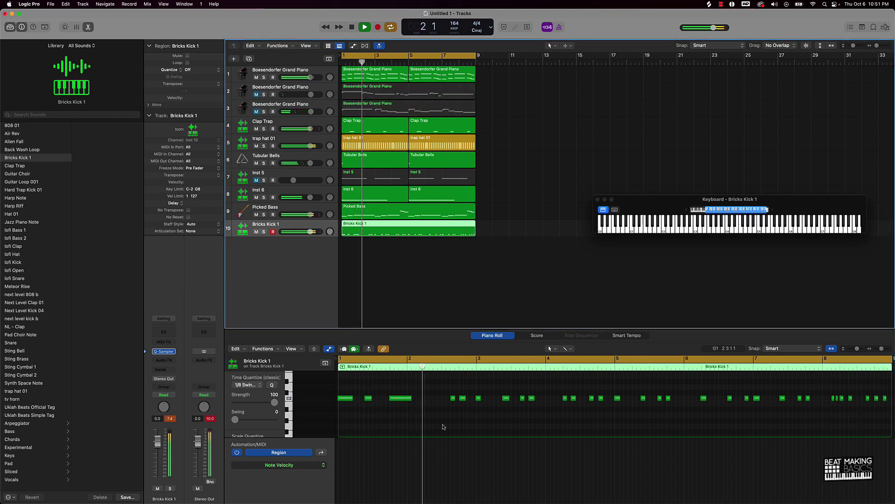
# Quantize all notes of the Bricks Kick 1 region with 1/16 Swing A.
pyautogui.click(299, 387)
pyautogui.press('super+a')
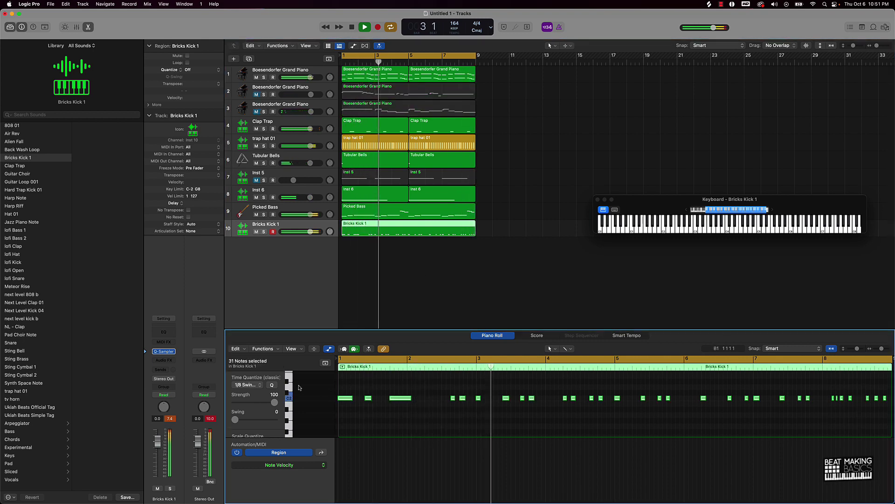
pyautogui.click(247, 385)
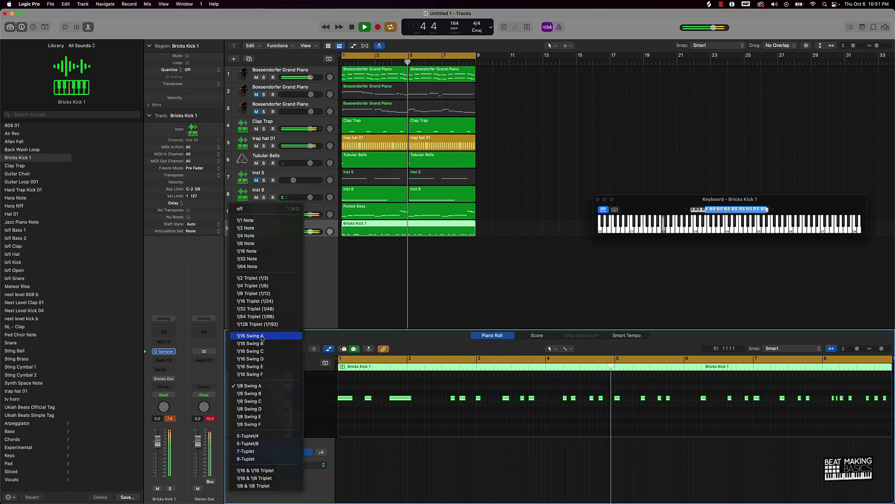
pyautogui.click(262, 336)
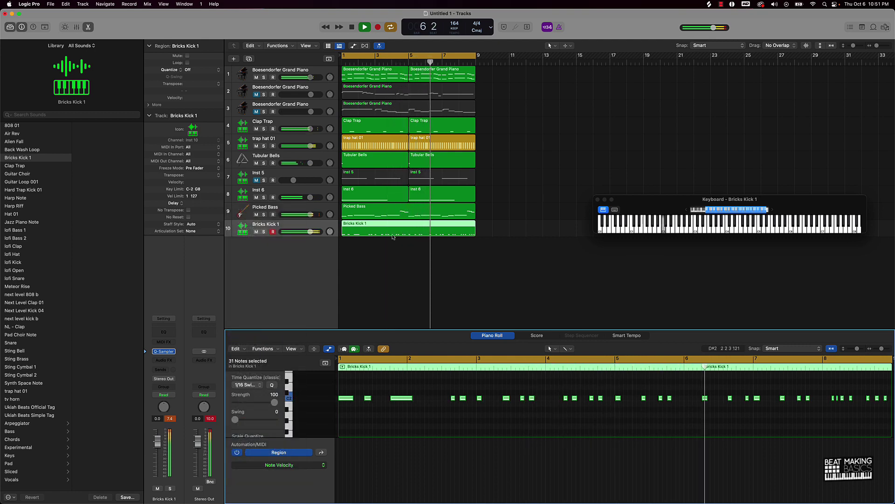
# Cut the low frequencies of the first Boesendorfer Grand Piano track with a steep low-cut band in its Channel EQ.
pyautogui.click(303, 74)
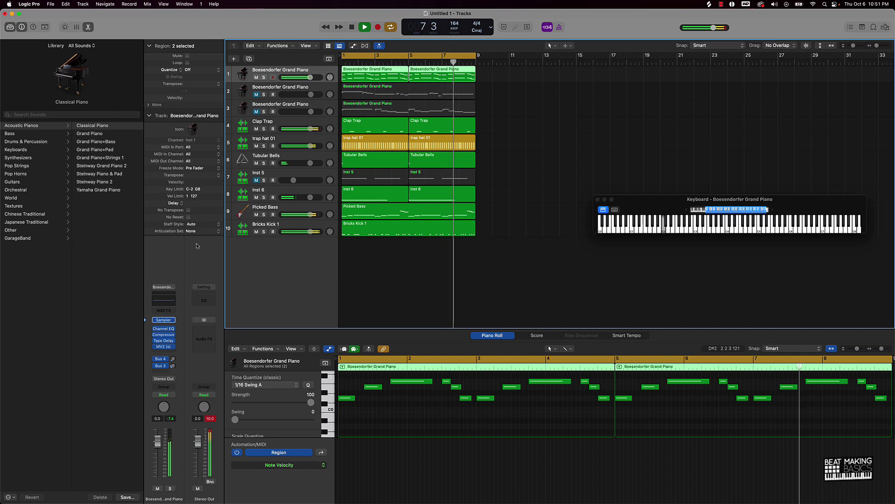
pyautogui.press('space')
pyautogui.click(164, 301)
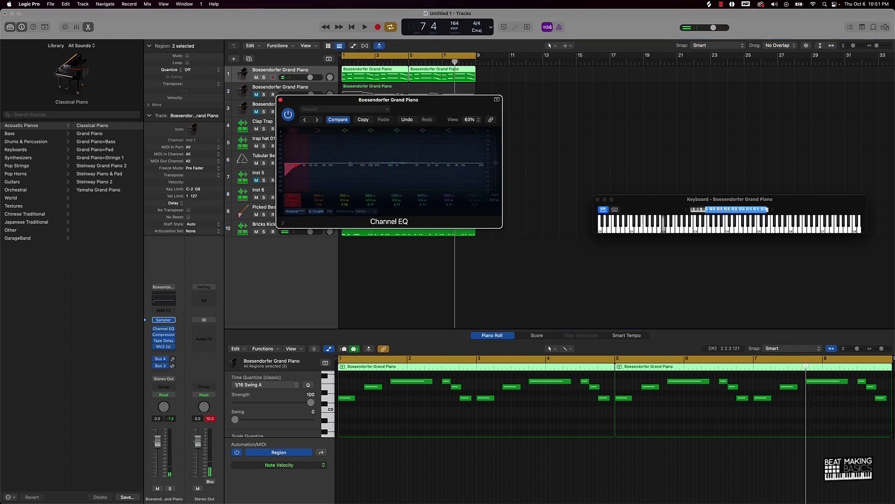
pyautogui.moveTo(297, 199)
pyautogui.mouseDown()
pyautogui.moveTo(298, 178)
pyautogui.moveTo(297, 191)
pyautogui.mouseUp()
pyautogui.press('space')
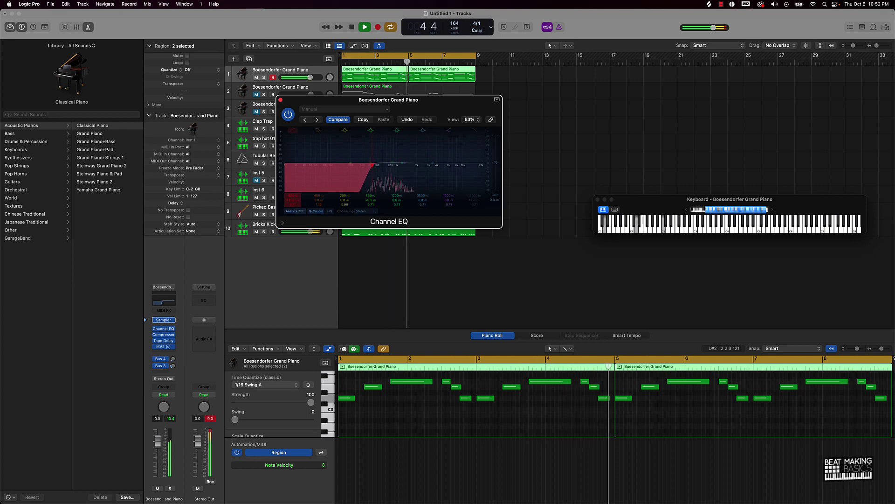
pyautogui.moveTo(298, 191); pyautogui.dragTo(297, 192)
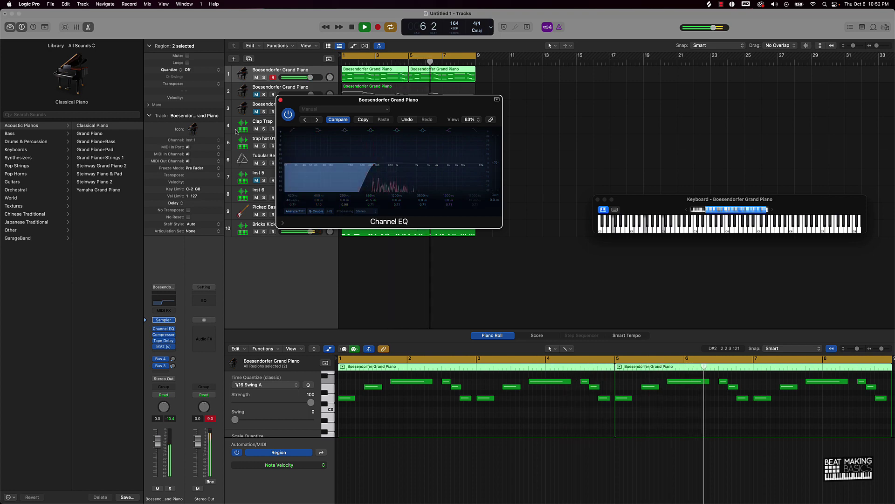
pyautogui.click(280, 99)
# Lower the first Boesendorfer Grand Piano track to -1.4 dB and turn the Bricks Kick 1 track down slightly.
pyautogui.moveTo(310, 77); pyautogui.dragTo(308, 78)
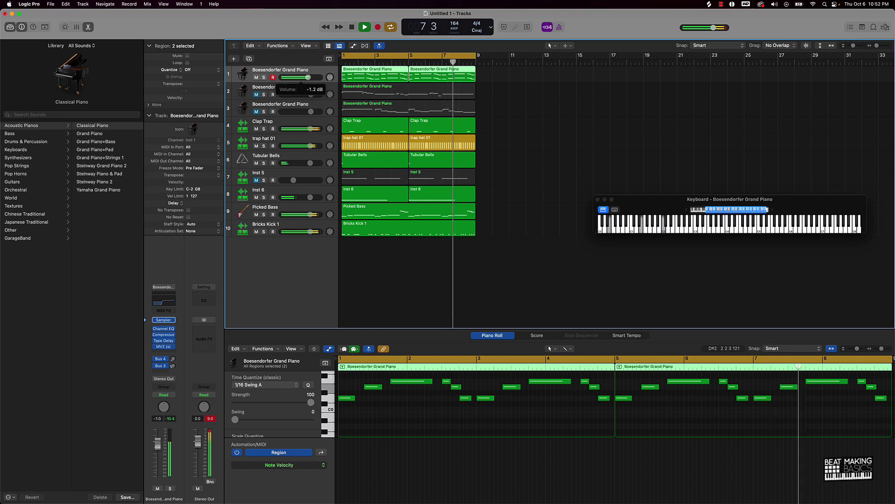
pyautogui.moveTo(310, 232); pyautogui.dragTo(305, 231)
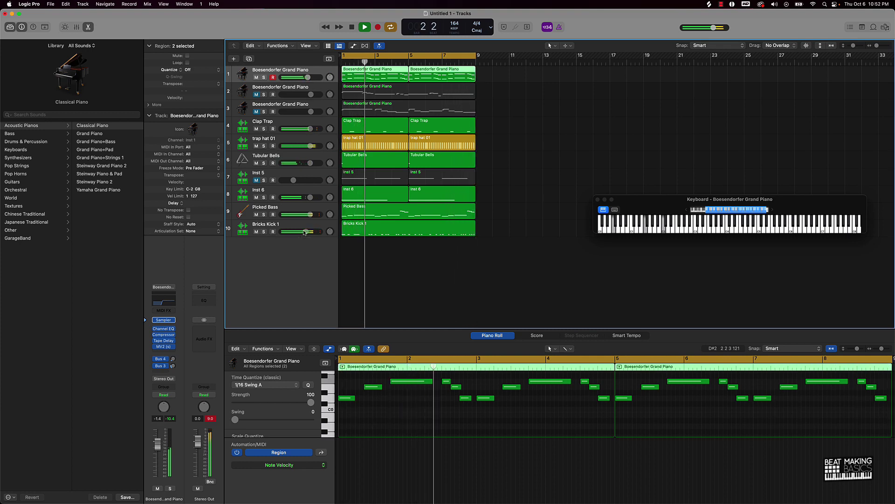
pyautogui.click(451, 252)
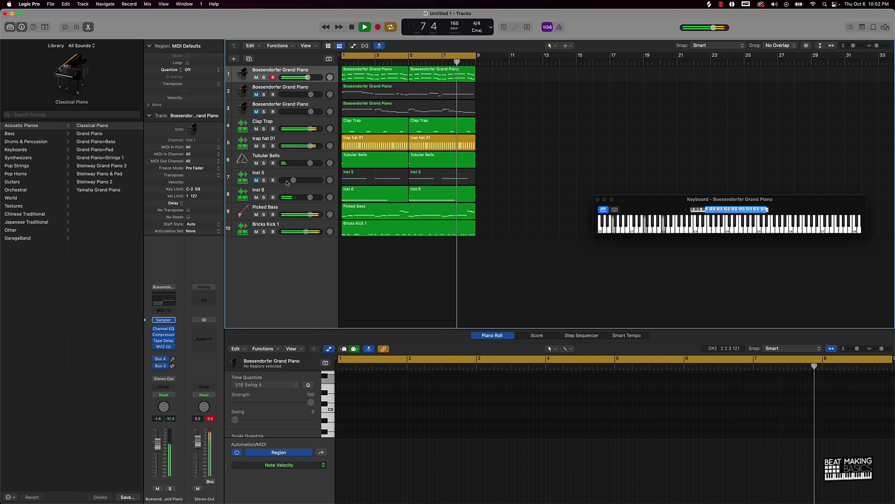
# Audition the loop with the muted tracks on, leaving the second piano unmuted and muting the third piano and Inst 5 again.
pyautogui.click(256, 180)
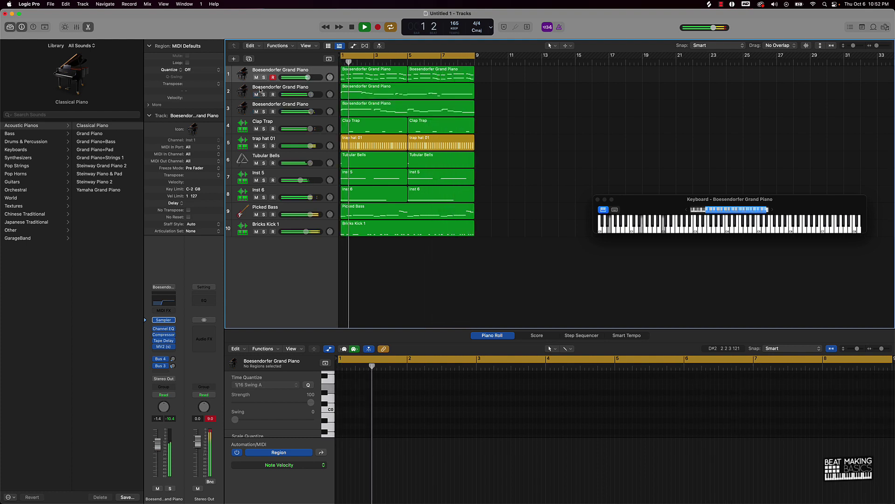
pyautogui.click(256, 111)
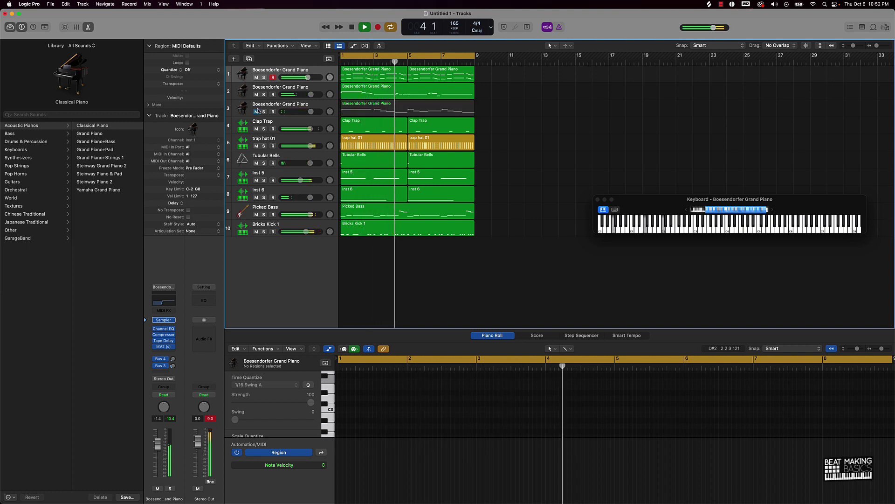
pyautogui.click(256, 180)
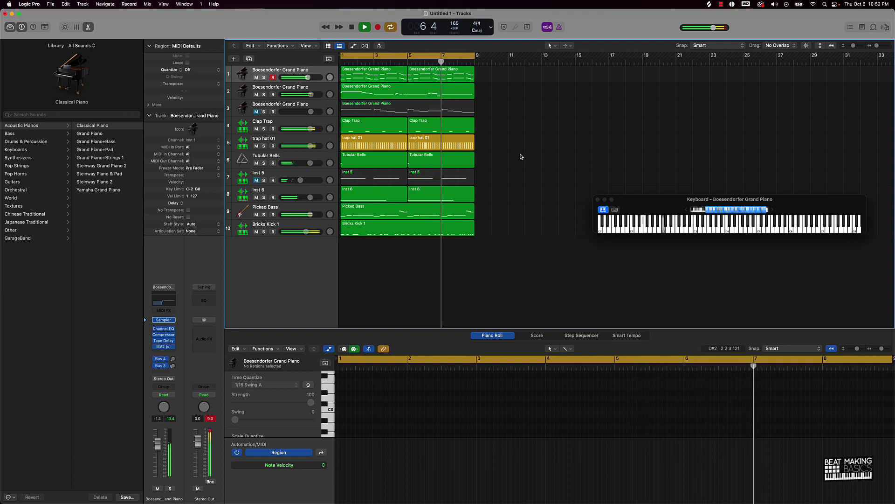
pyautogui.press('space')
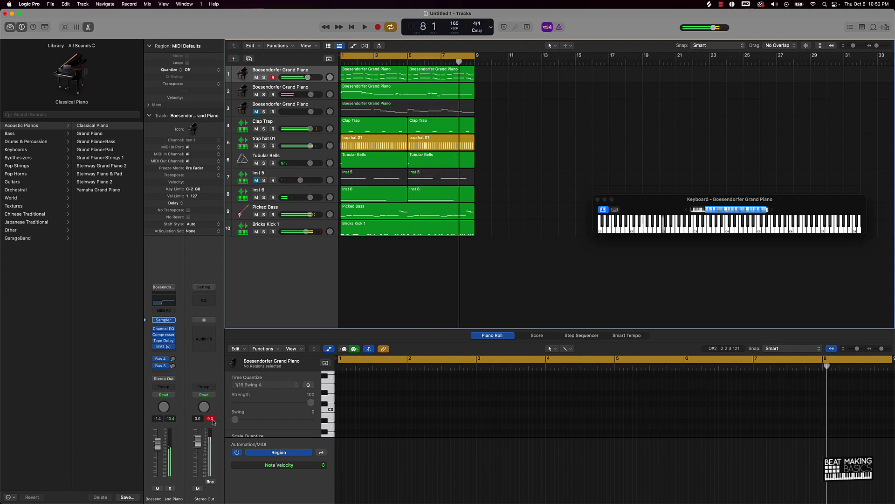
# Reset the Stereo Out peak level display and save the project as "baton rouge" in the Logic folder.
pyautogui.click(212, 420)
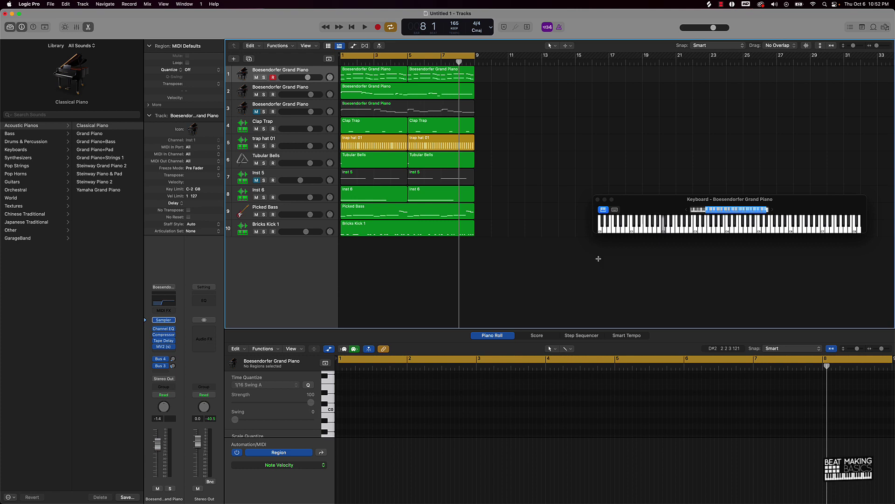
pyautogui.press('super+s')
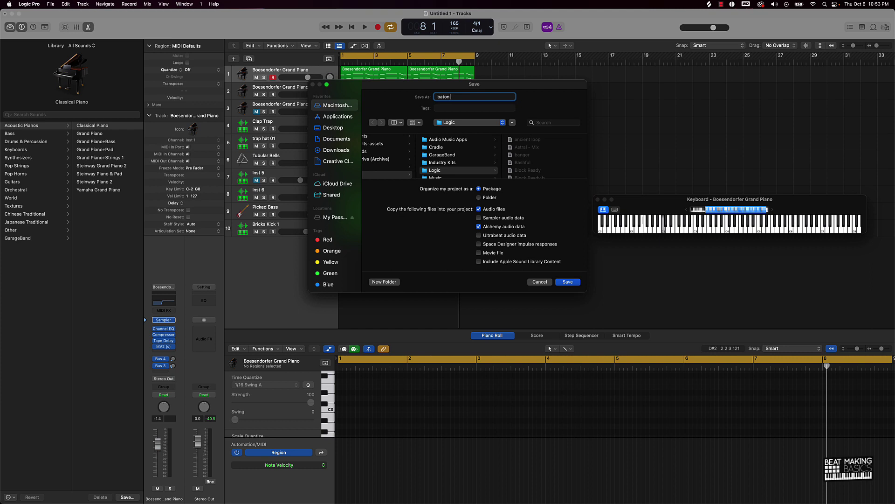
pyautogui.press('Return')
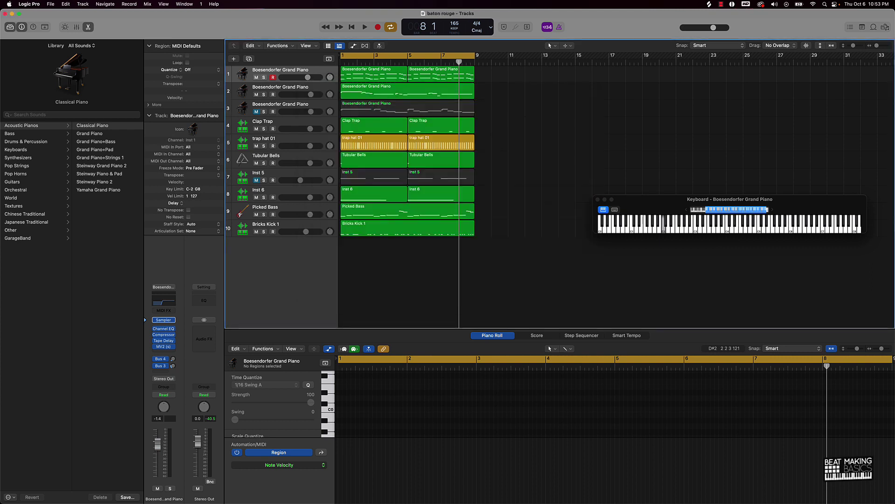